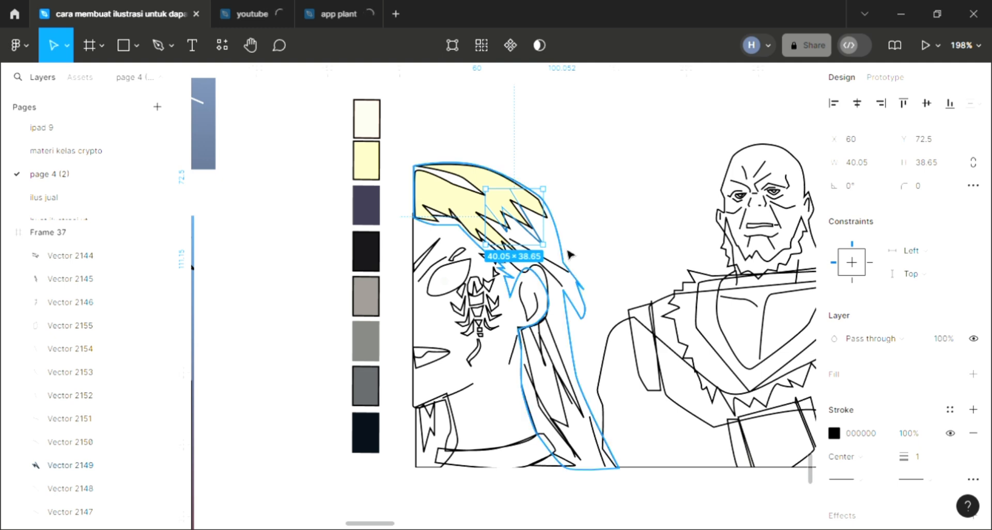
Step: Fill the jagged hair strand below the ear with the pale yellow FCF1B0 sampled from the hair highlight
left_click(570, 252)
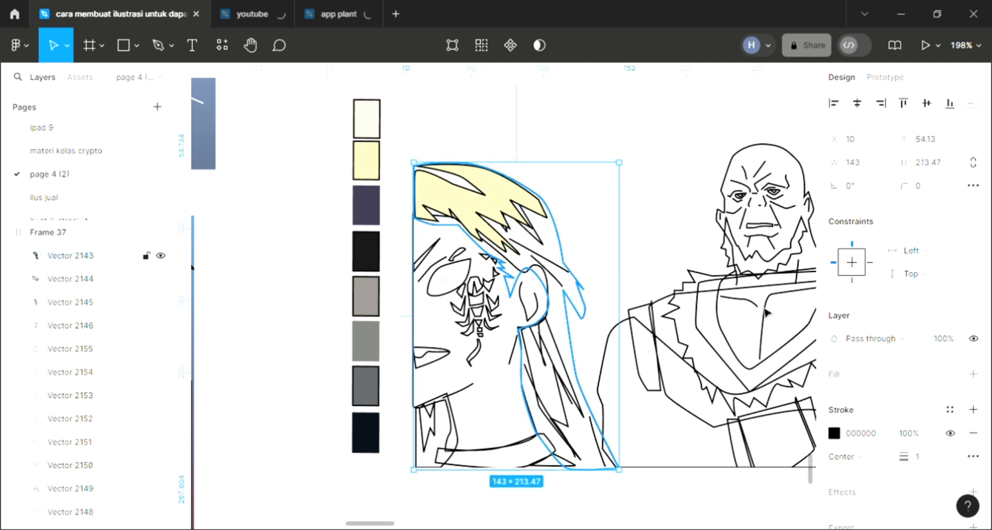
left_click(566, 407)
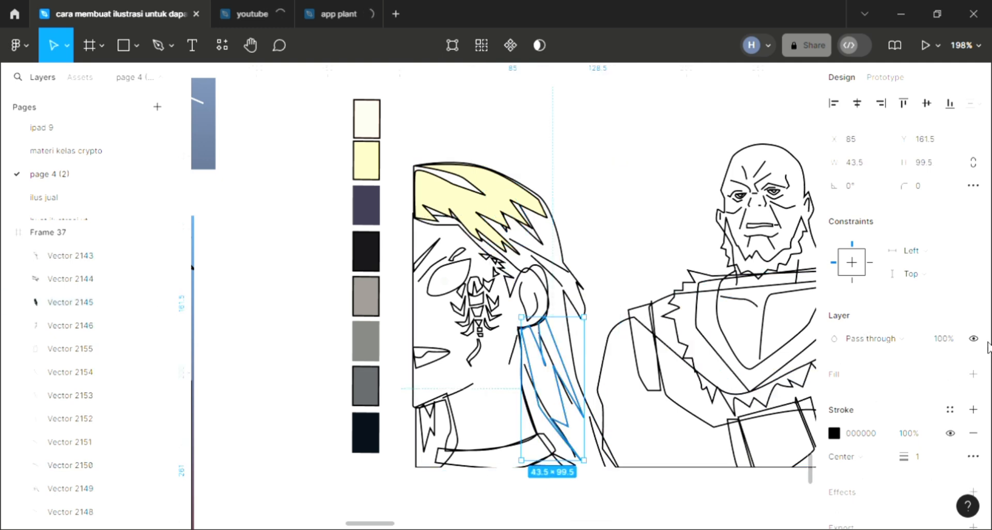
left_click(974, 375)
key("i")
left_click(514, 202)
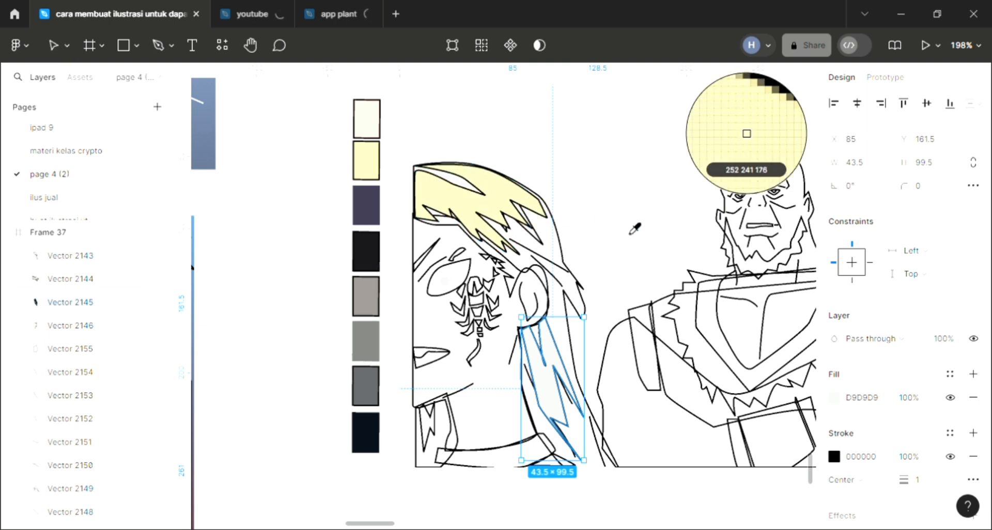
Step: Fill the large outline of the whole hair with pale yellow FCF1B0 from the palette swatch
left_click(593, 289)
left_click(585, 299)
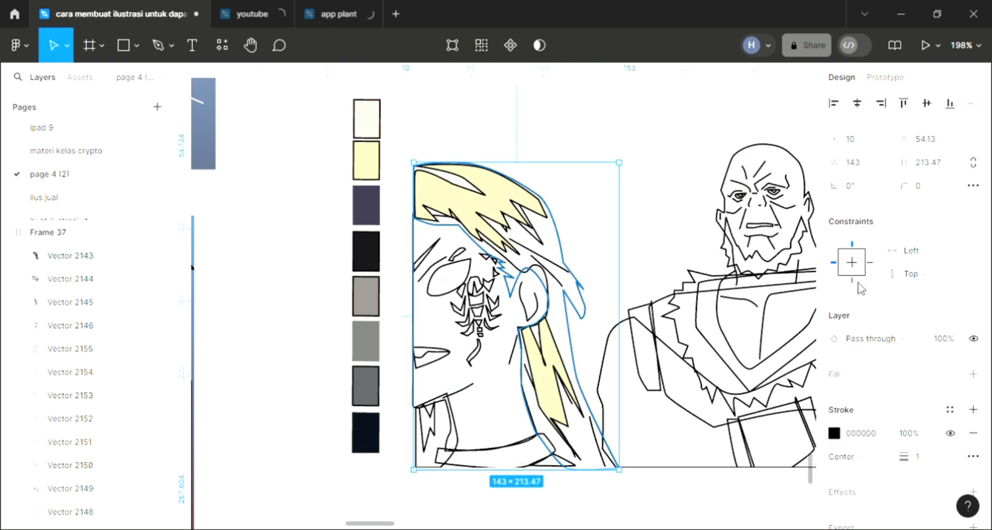
left_click(973, 374)
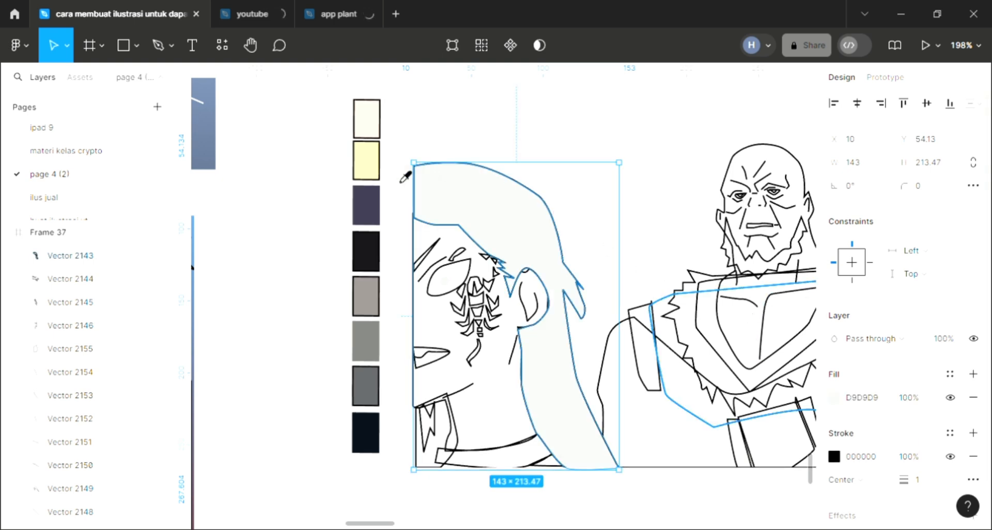
left_click(375, 170)
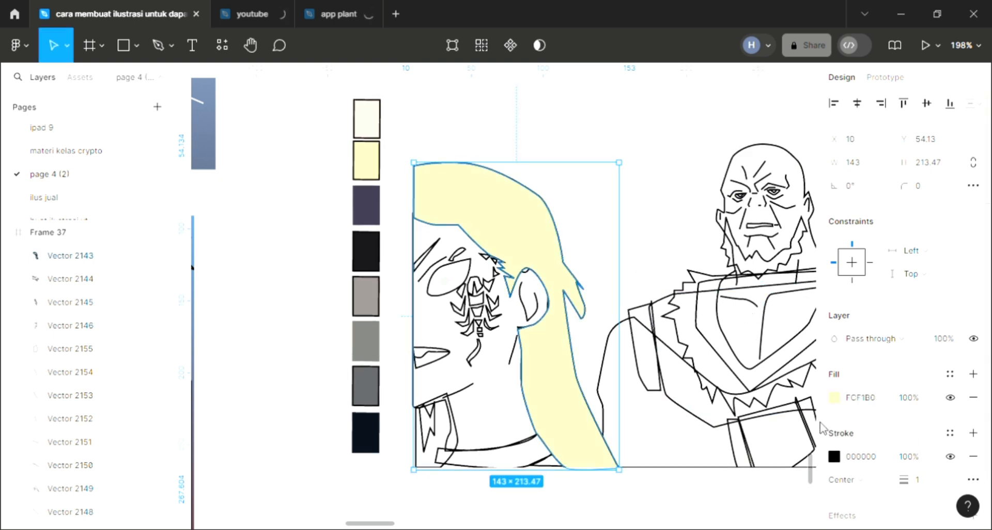
Step: Change the large hair shape's fill to the stronger yellow FFF096 and send the shape behind the other line art
left_click(834, 398)
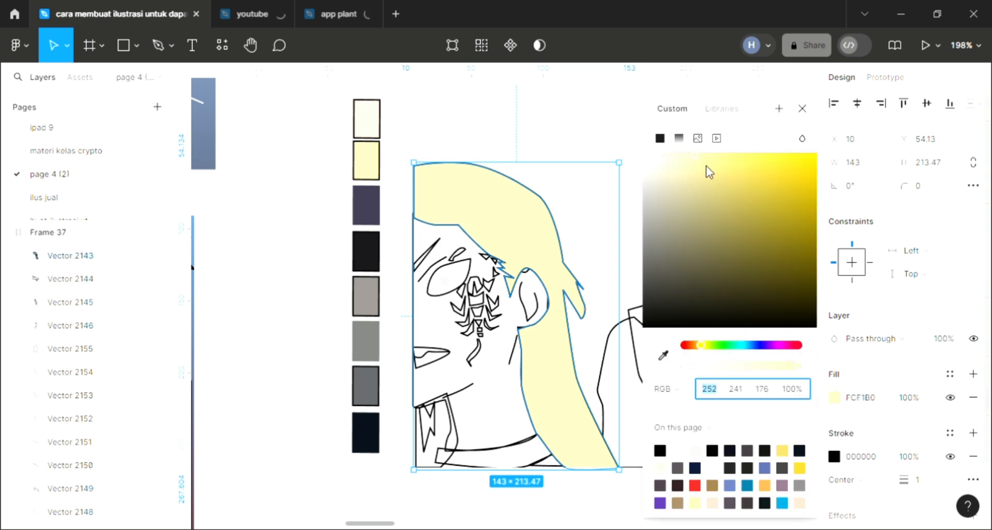
left_click_drag(718, 161, 714, 150)
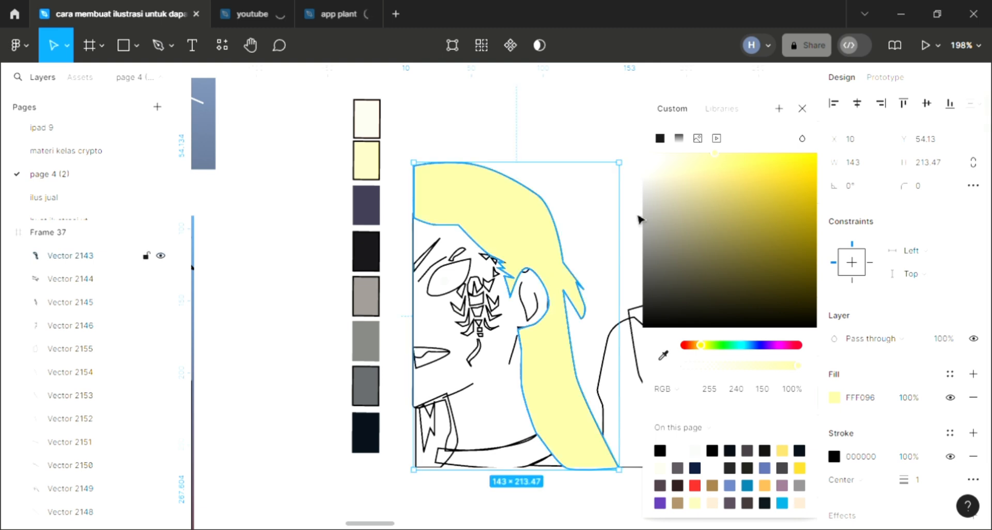
left_click(803, 109)
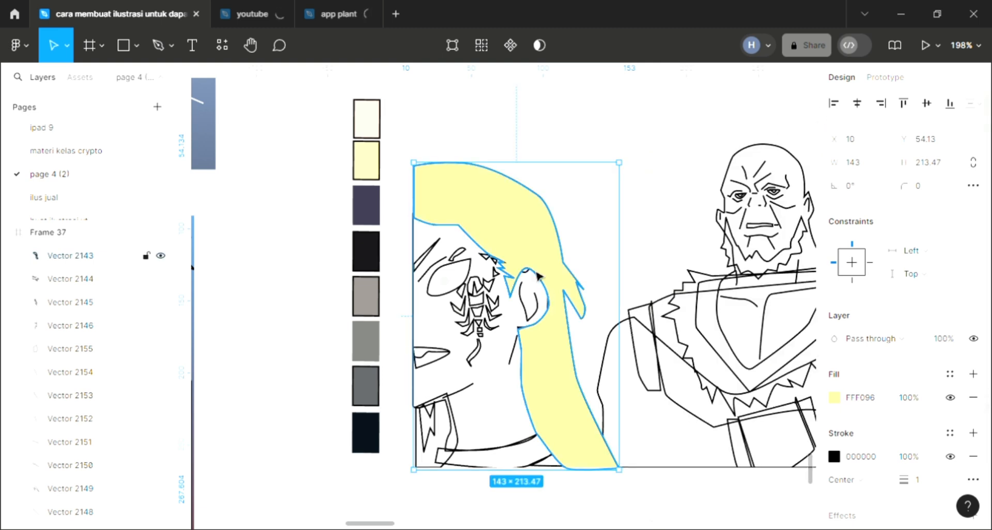
key("ctrl+shift+bracketleft")
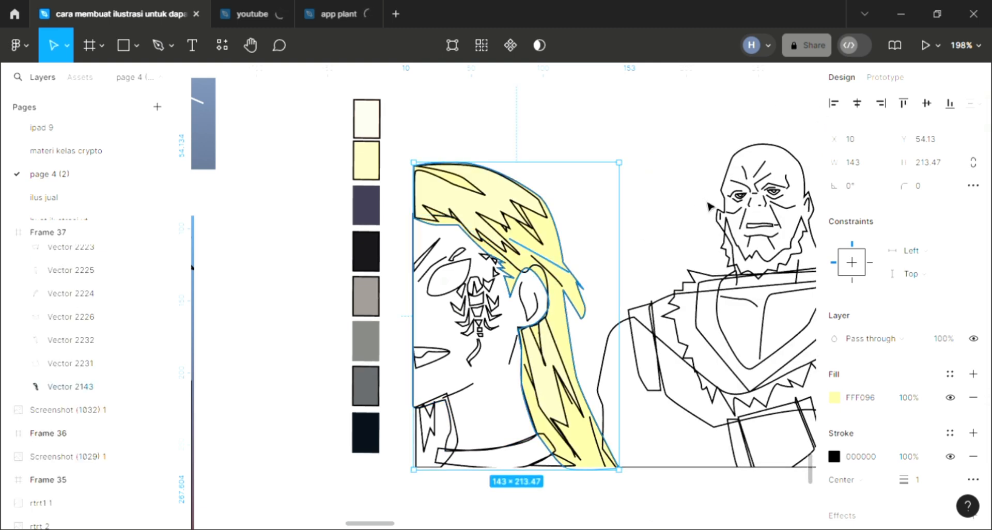
key("Escape")
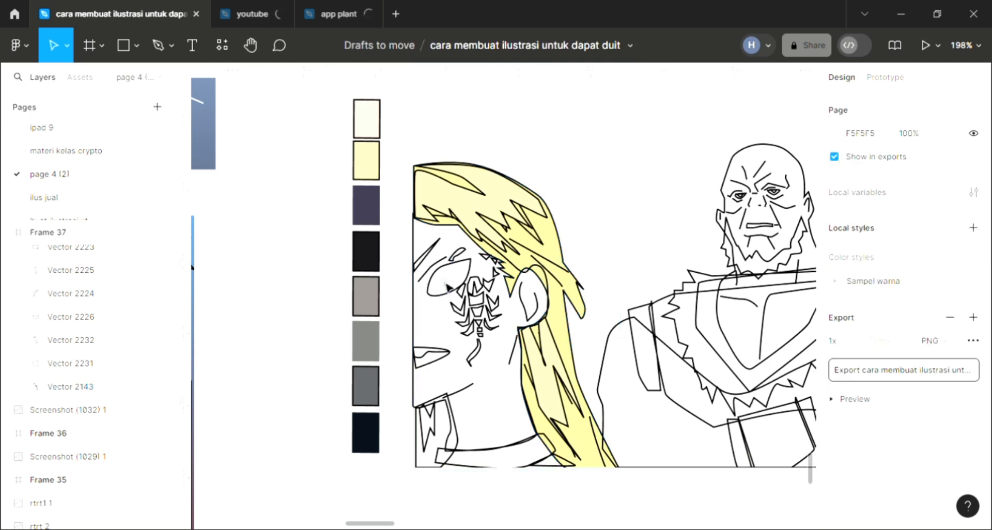
Step: Fill the small iris circle in the blond character's eye with the hair's yellow FFF096
left_click(444, 281)
scroll(505, 283, "up", 1)
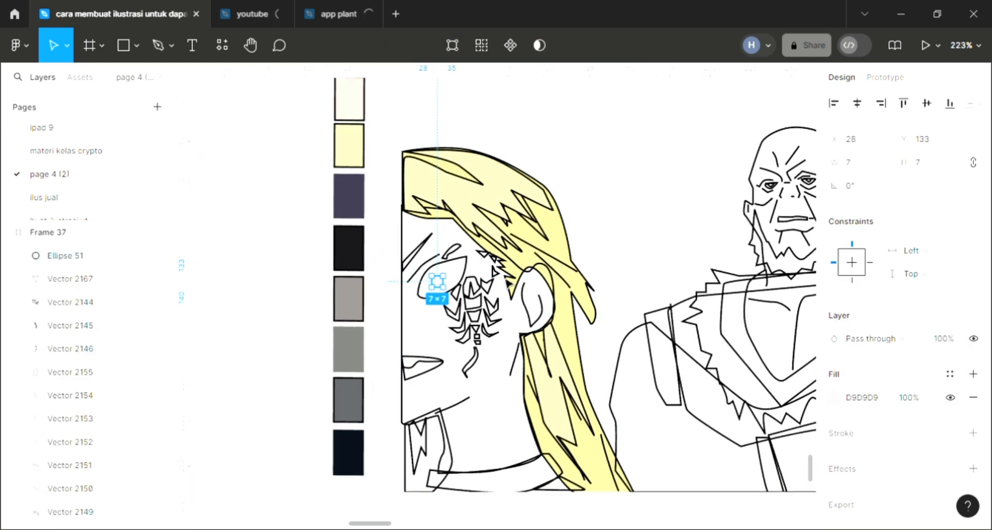
key("i")
left_click(528, 269)
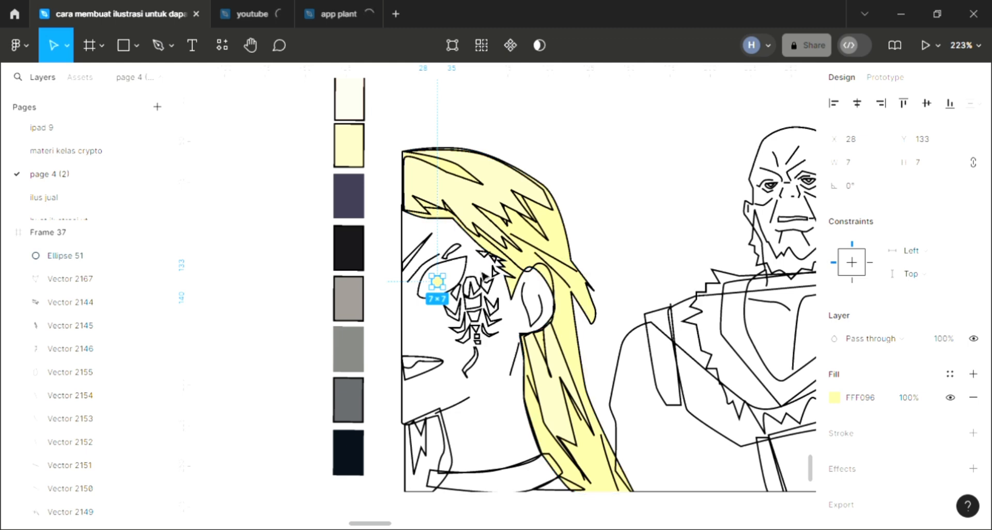
key("Escape")
Step: Fill the almond-shaped eye outline around the iris with white FFFFFF
left_click(437, 292)
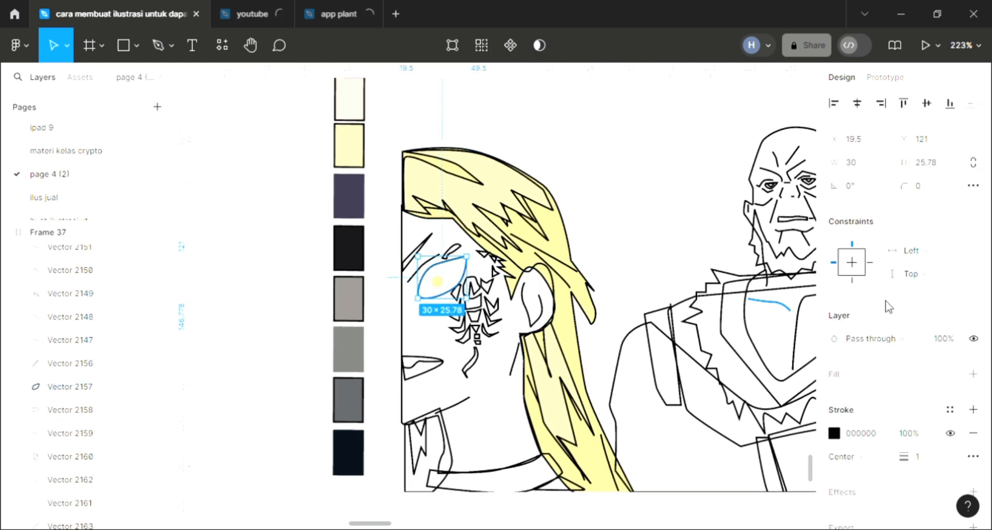
left_click(973, 374)
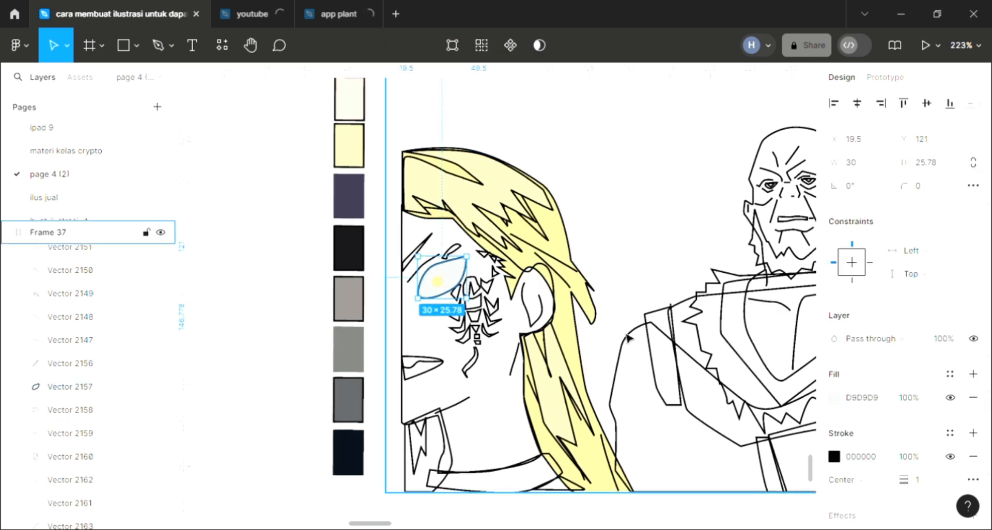
scroll(620, 327, "up", 1)
key("i")
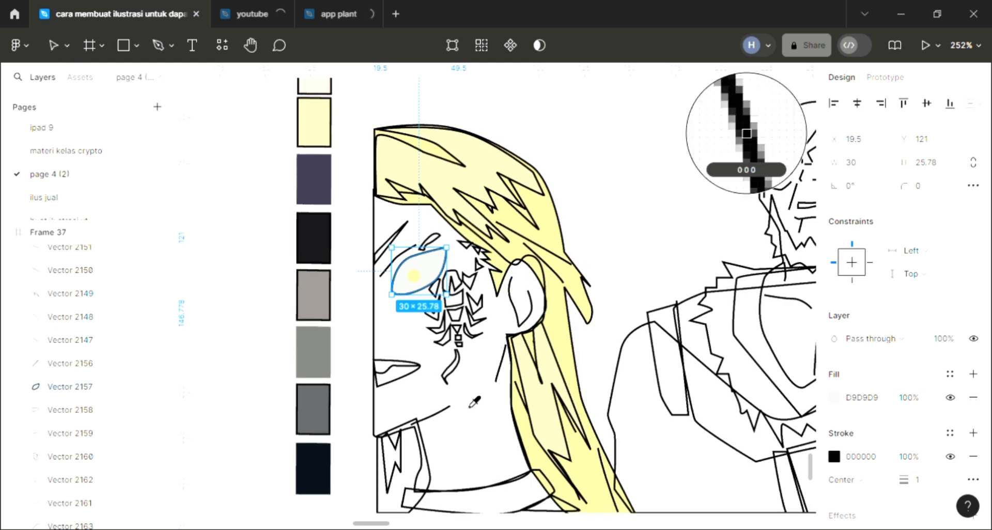
left_click(749, 128)
Step: Fill the slanted eyebrow shape at the face's edge with the hair's yellow FFF096
scroll(406, 297, "up", 2)
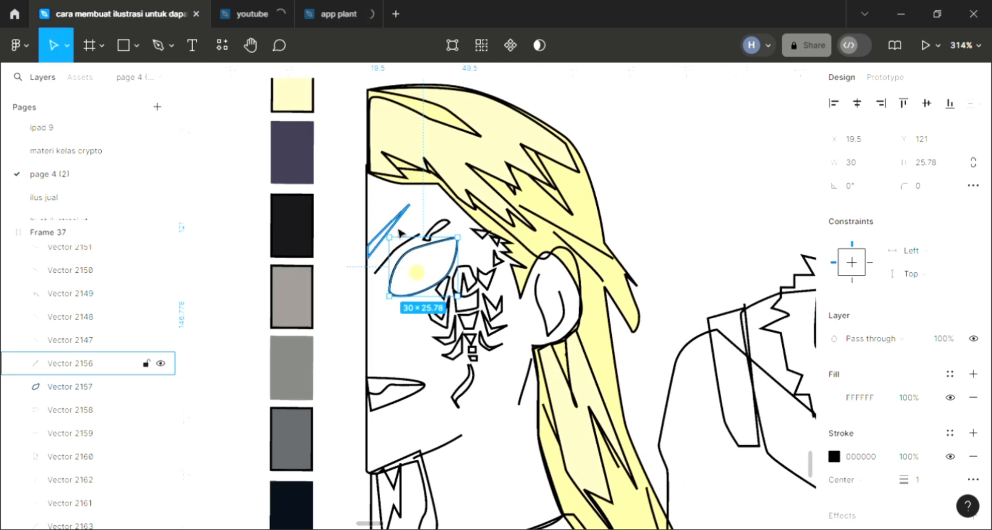
left_click(70, 363)
left_click(973, 374)
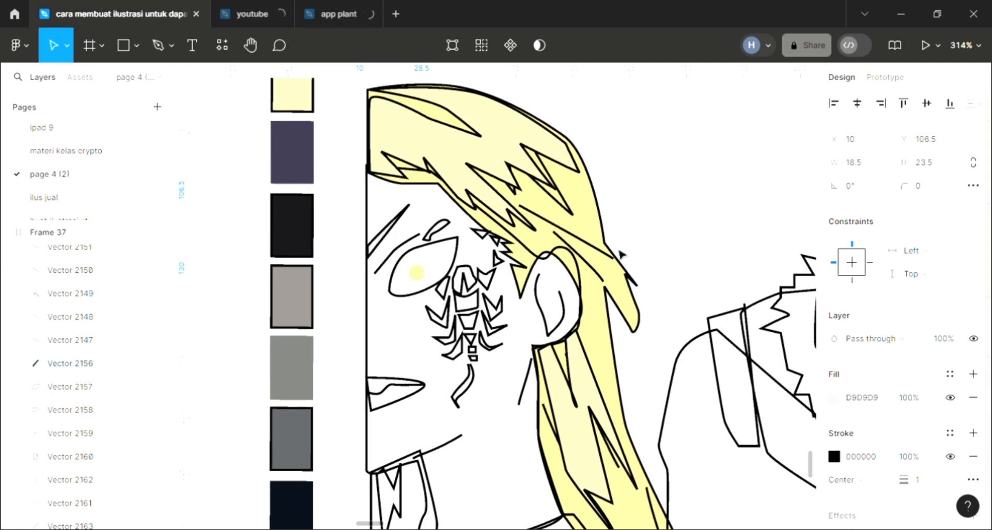
key("i")
left_click(539, 218)
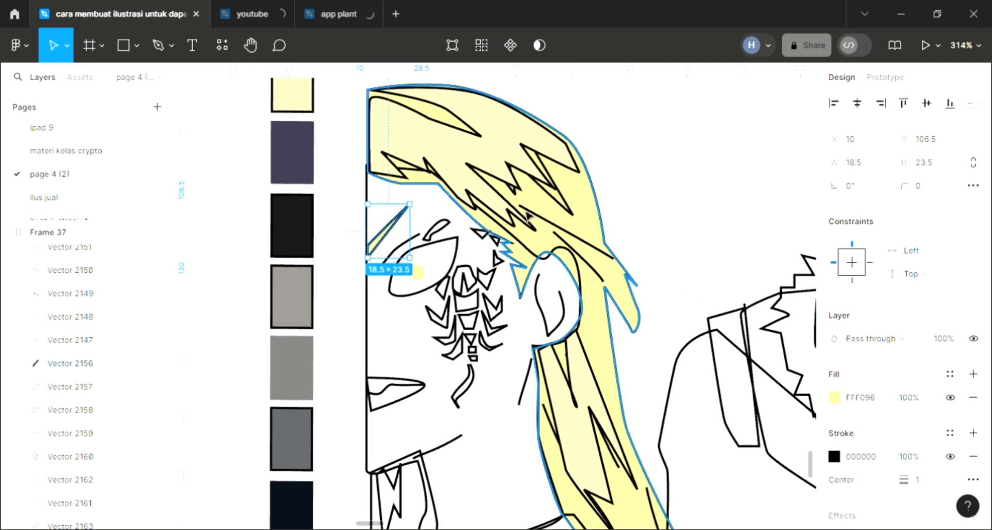
Step: Fill the small curved mark above the eye with near-black 161418 from the palette swatch
left_click(436, 229)
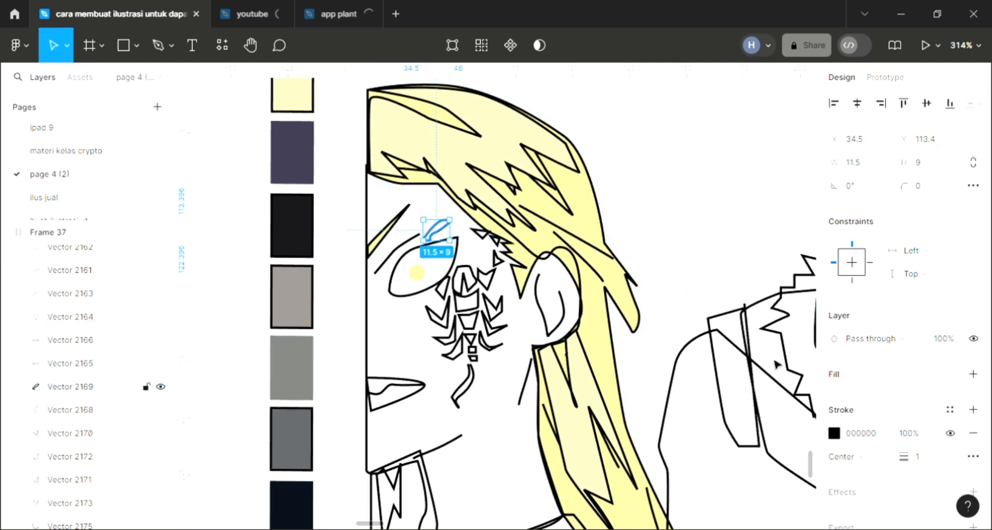
left_click(973, 373)
key("i")
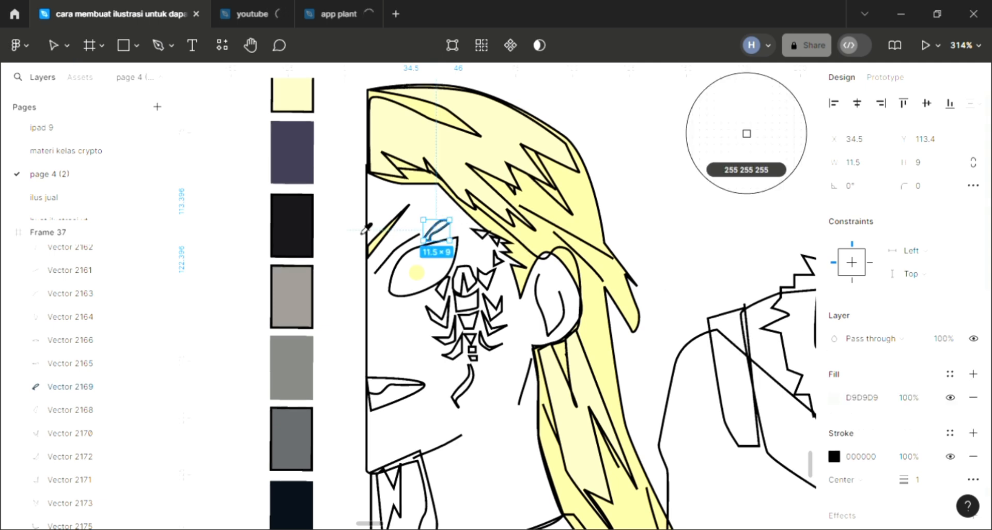
left_click(309, 230)
Step: Fill the head of the scorpion tattoo with near-black 161418 from the palette swatch
left_click(474, 296)
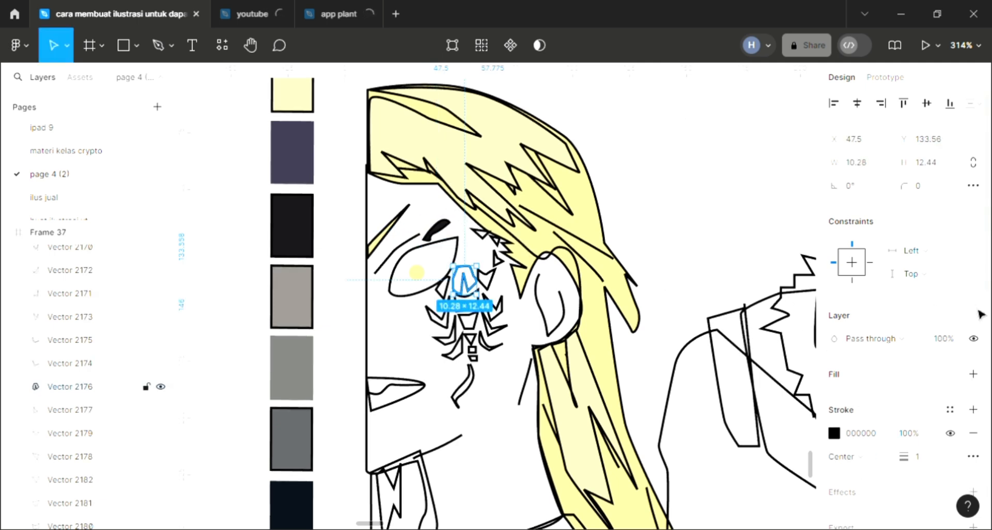
left_click(973, 373)
key("i")
left_click(305, 239)
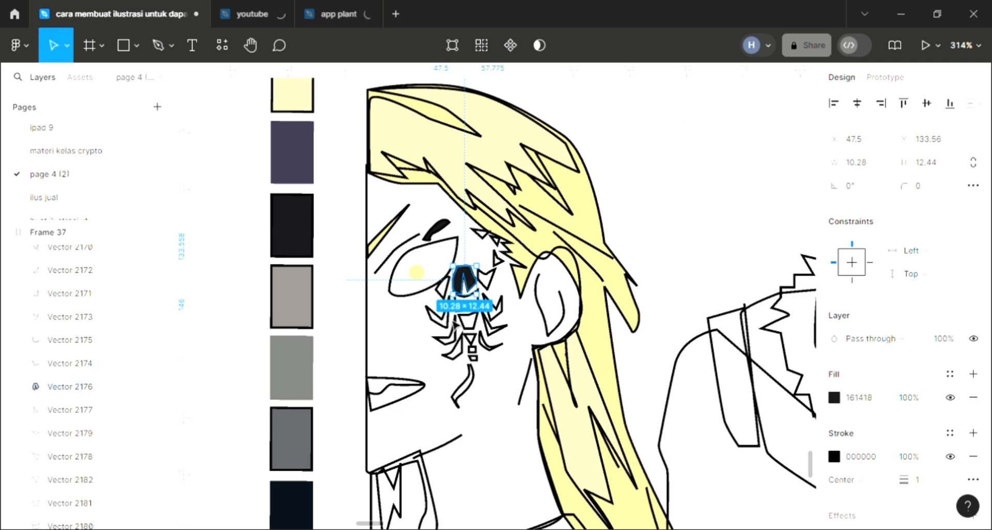
Step: Fill the scorpion tattoo's left claw and the small piece joining it beneath the eye with near-black 161418
left_click(441, 318)
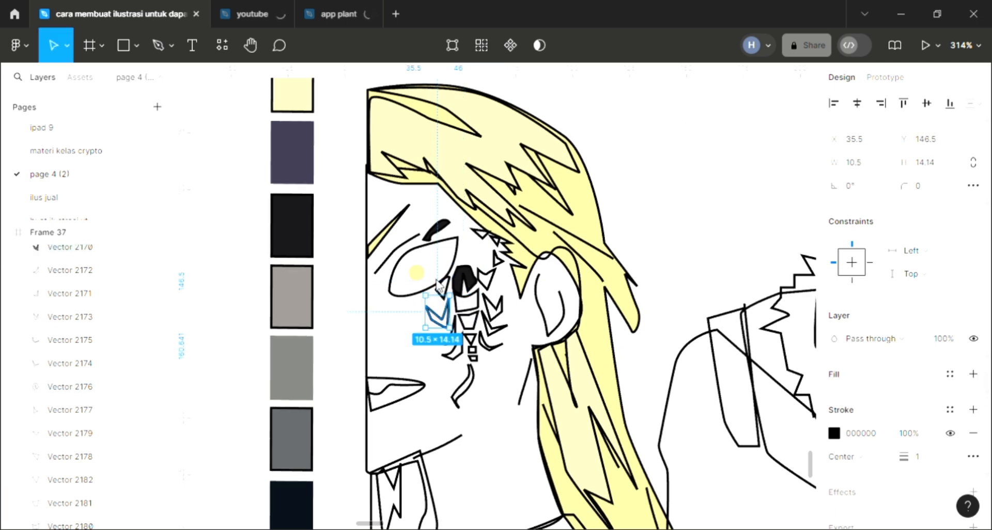
key("i")
left_click(303, 236)
left_click(440, 282)
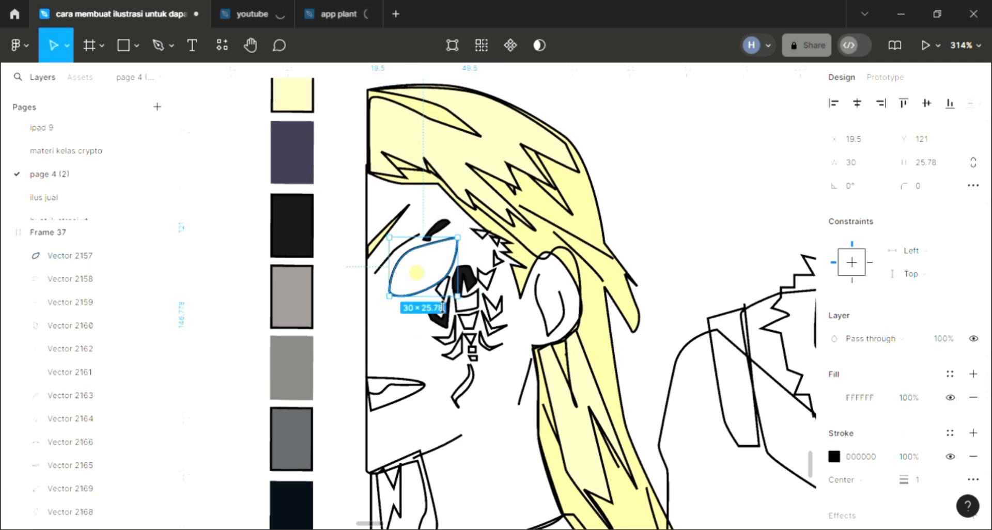
left_click(447, 304)
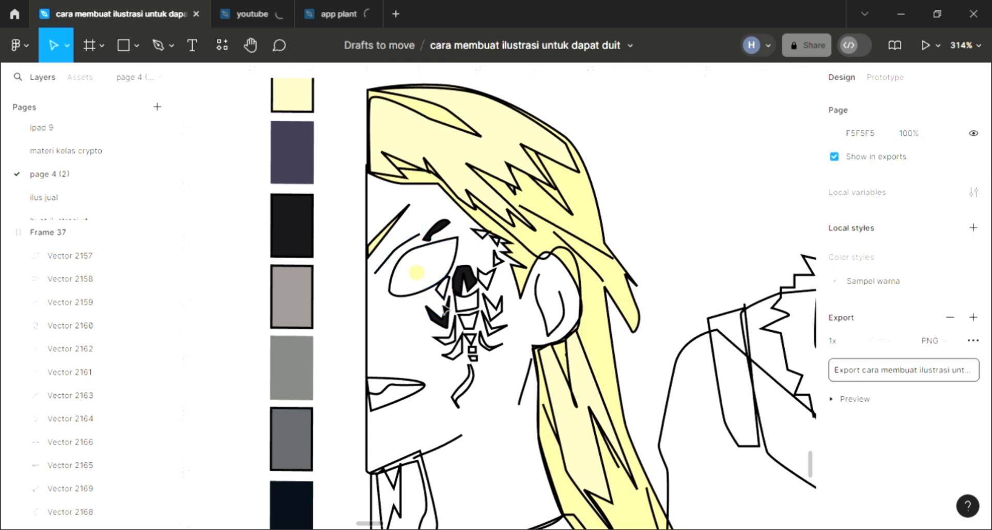
left_click(447, 303)
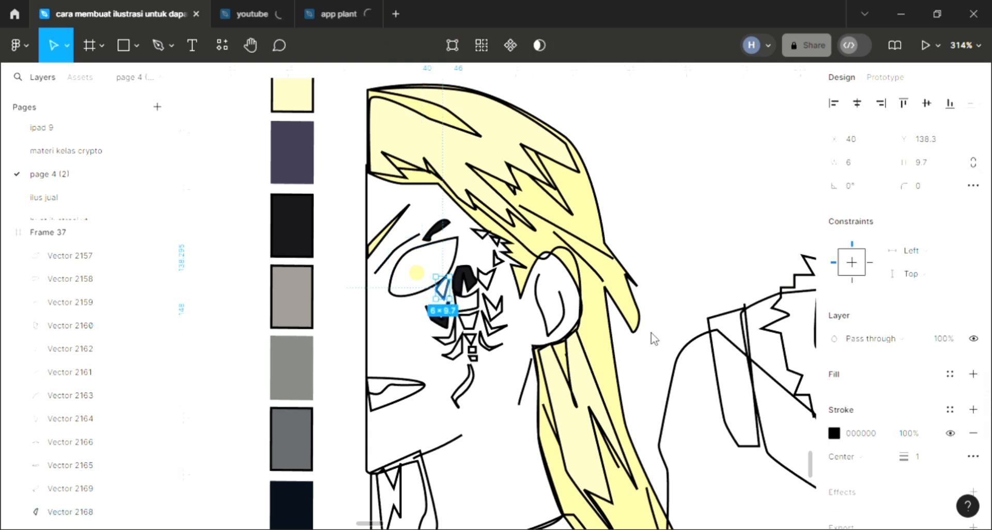
key("i")
left_click(304, 237)
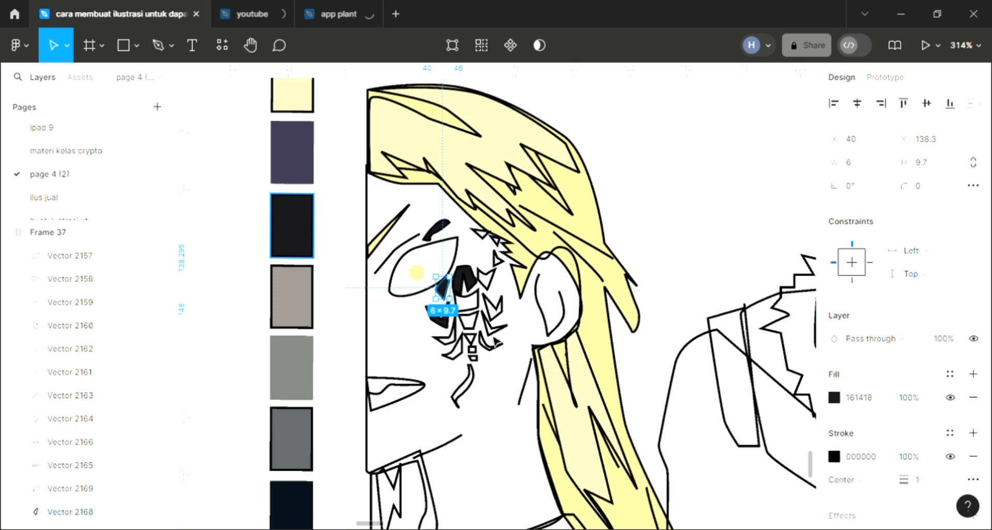
Step: Fill two small tattoo fragments near the hairline, the 4 × 7 and the 7.5 × 4 triangles, with near-black 161418
left_click(498, 258)
left_click(973, 374)
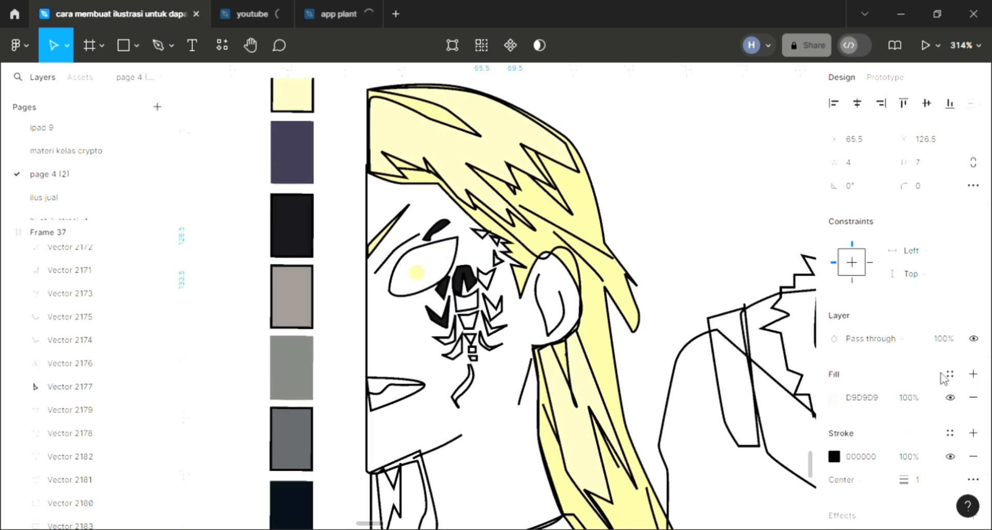
key("i")
left_click(299, 252)
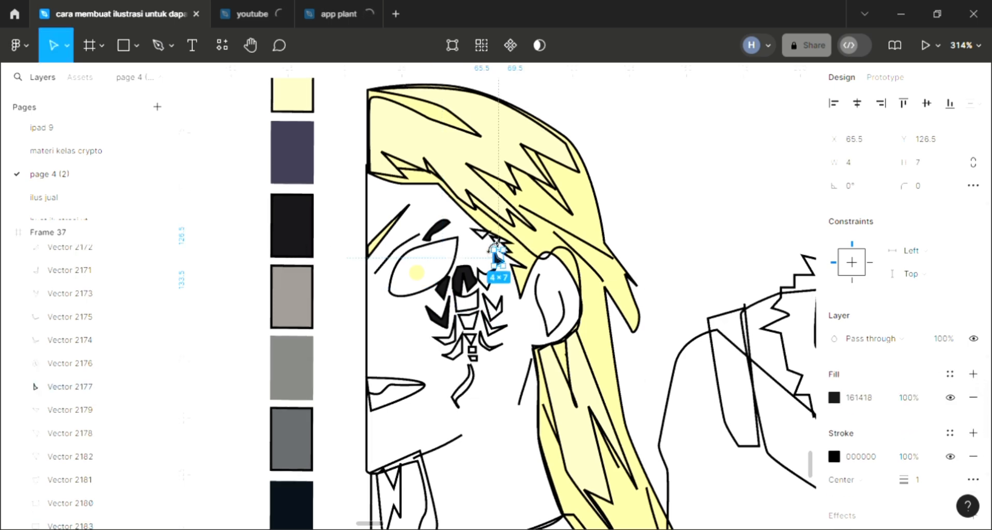
left_click(483, 236)
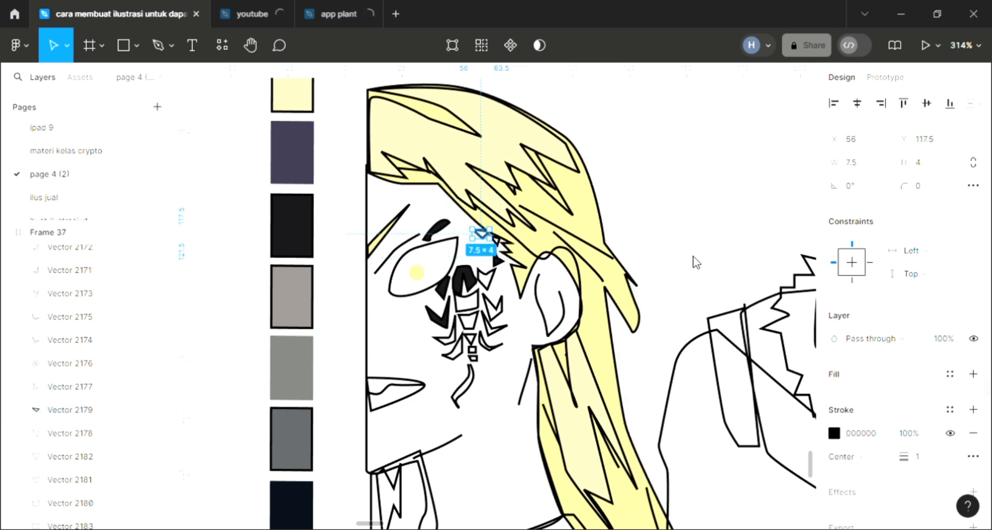
key("i")
left_click(302, 253)
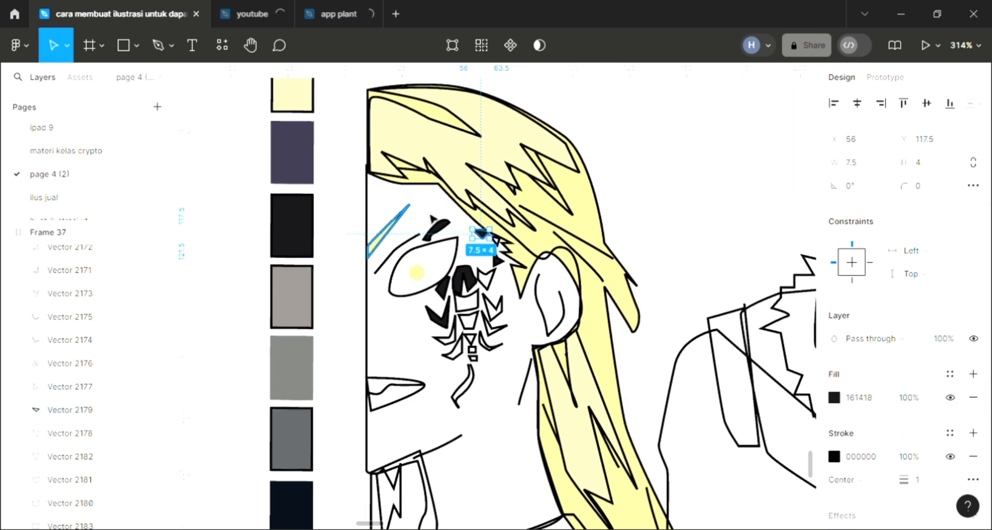
key("Escape")
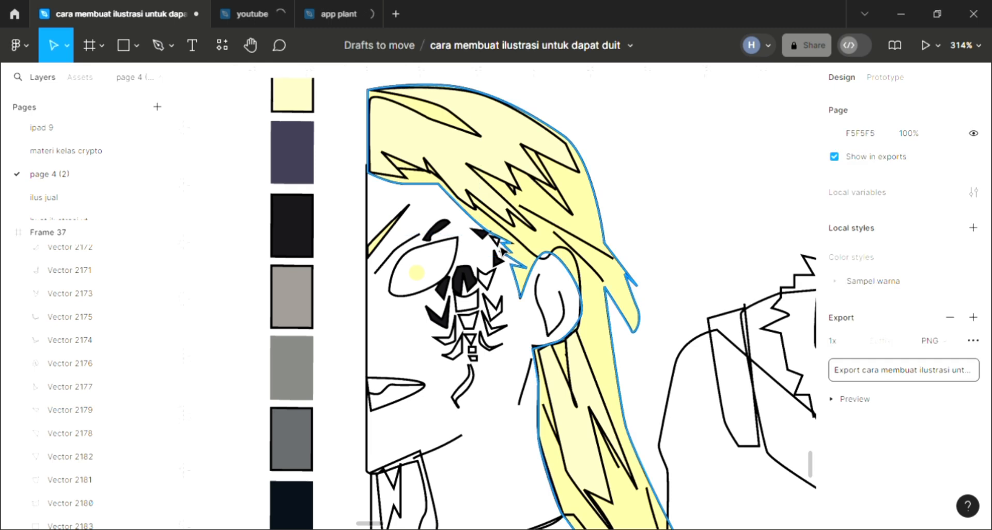
Step: Fill the small 4 × 4 tattoo fragment near the hairline with near-black 161418 from the palette swatch
left_click(494, 240)
left_click(972, 374)
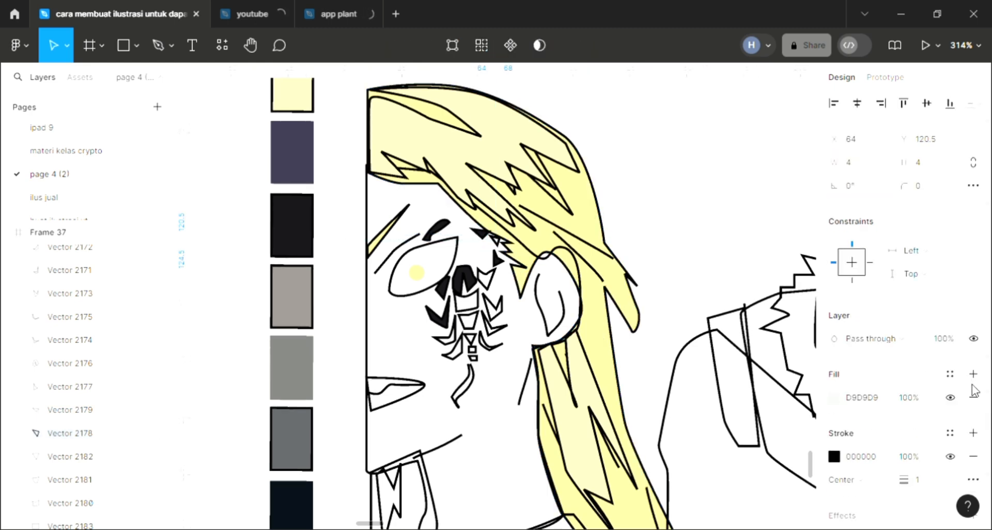
key("i")
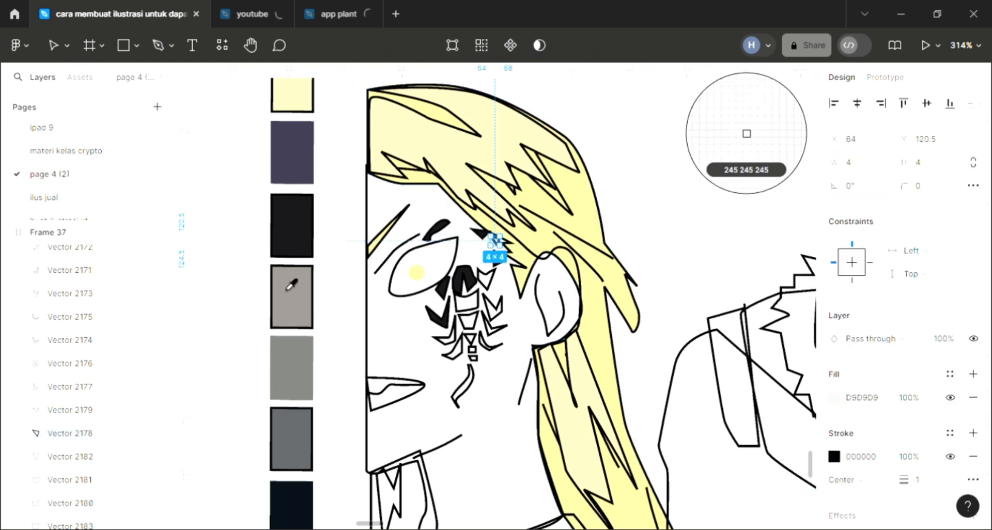
left_click(298, 248)
key("Escape")
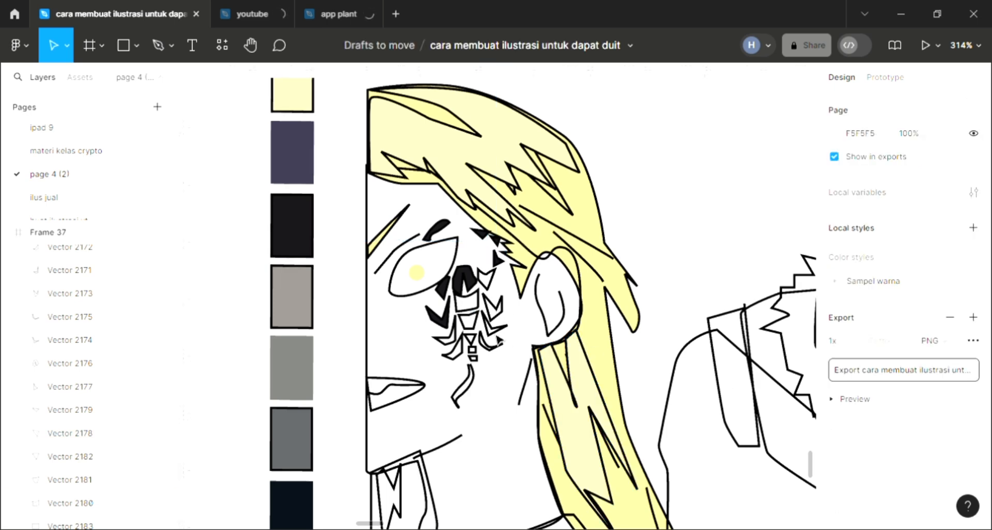
Step: Fill the scorpion's 10.5 × 9.5 body segment directly below the head with near-black 161418
left_click(71, 502)
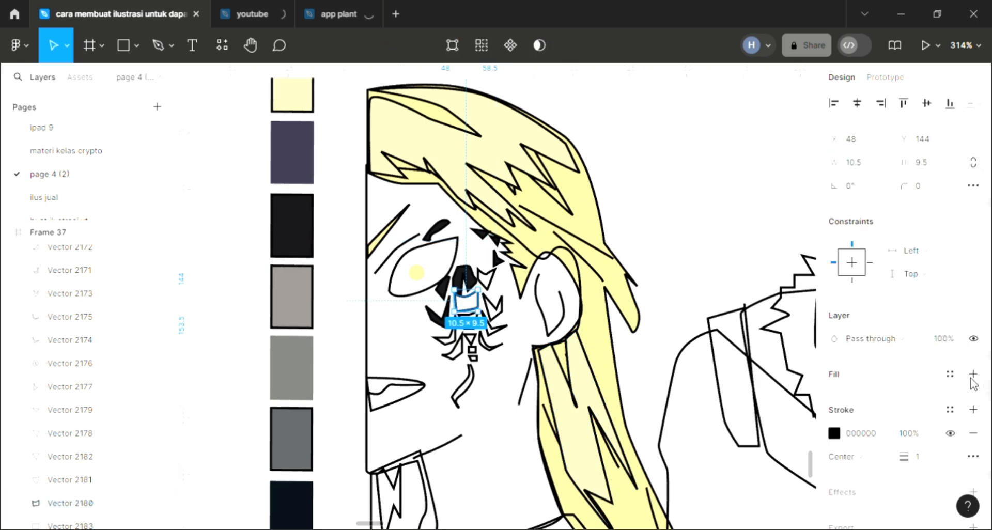
left_click(972, 374)
key("i")
left_click(472, 352)
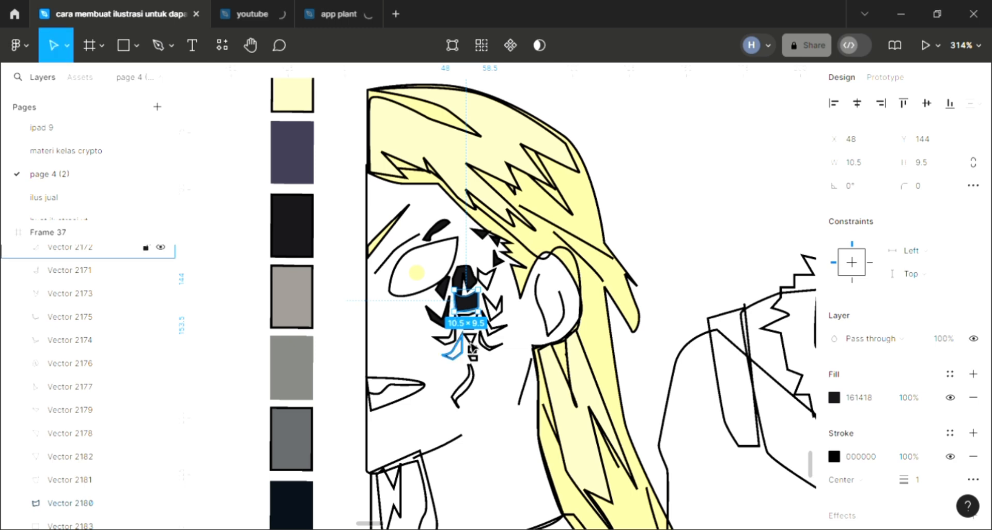
left_click(476, 334)
key("Escape")
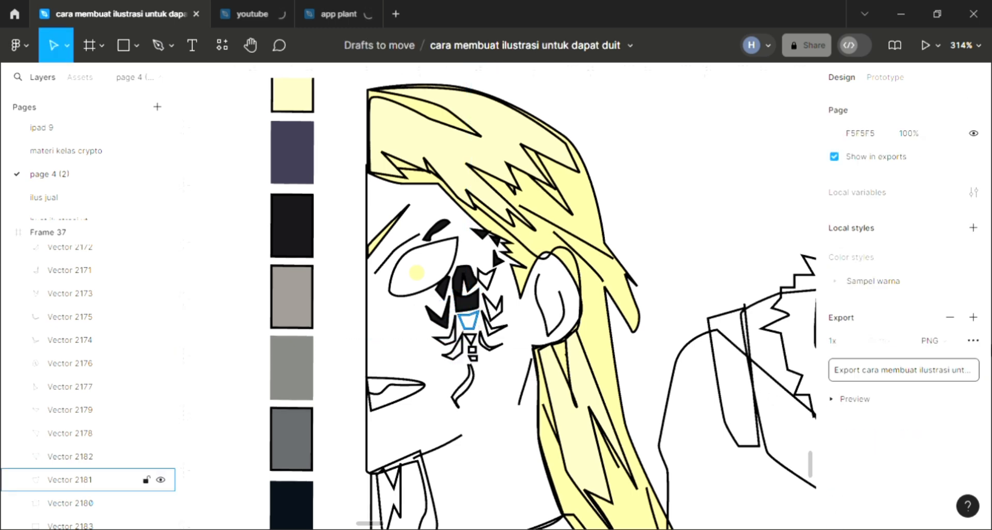
Step: Fill the scorpion's tapered 8.5 × 7.5 body segment with near-black 161418 from the palette swatch
left_click(468, 321)
left_click(973, 374)
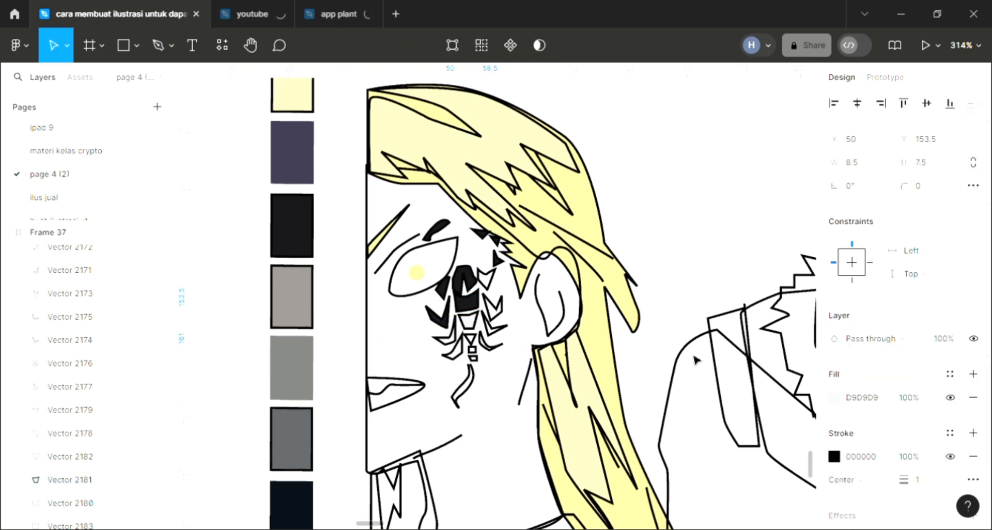
key("i")
left_click(303, 233)
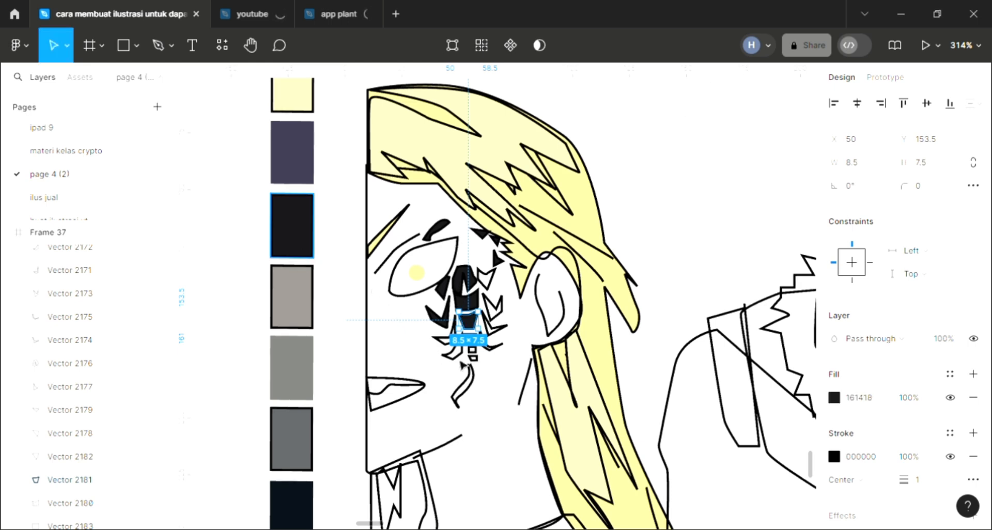
key("Escape")
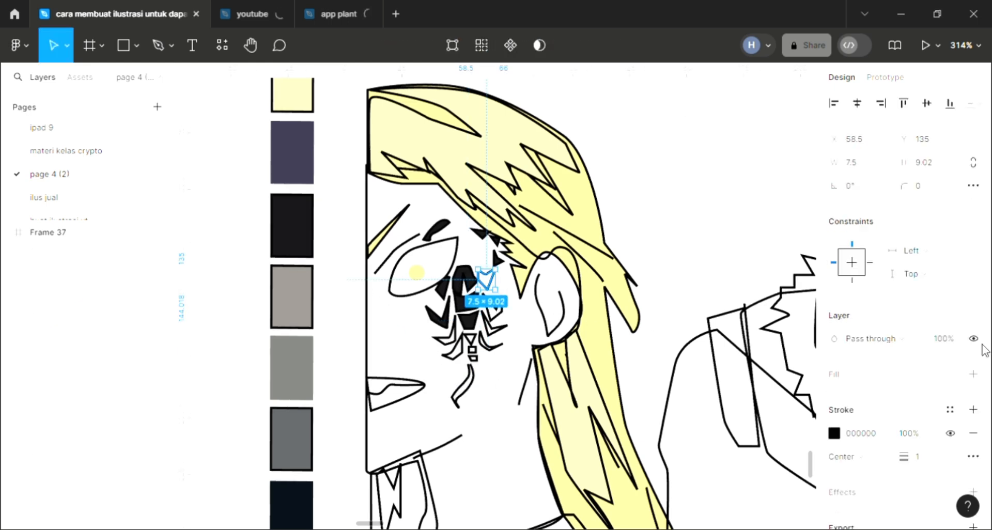
Step: Fill the scorpion's ear-side claw and the 11.5 × 11 leg on the same side with near-black 161418
left_click(974, 375)
key("i")
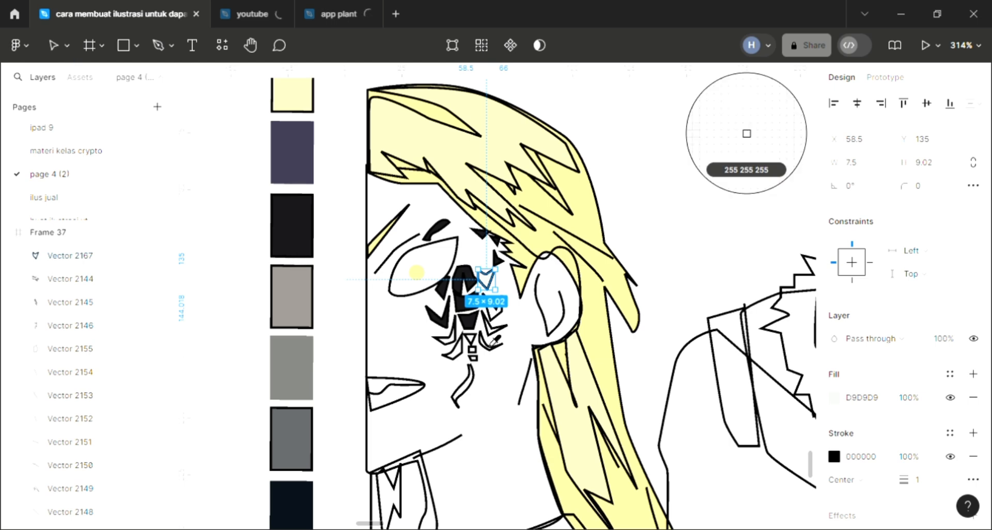
left_click(492, 335)
left_click(494, 334)
left_click(974, 375)
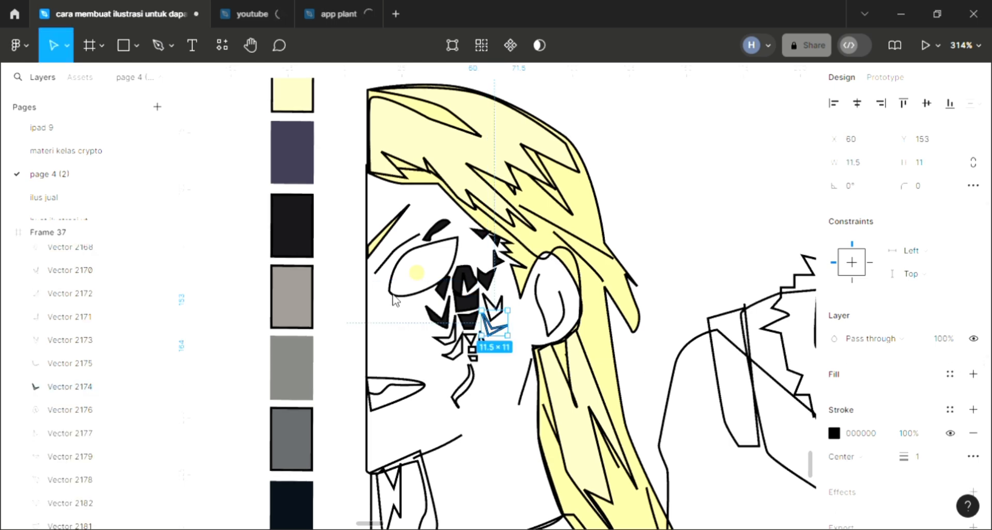
key("i")
left_click(451, 349)
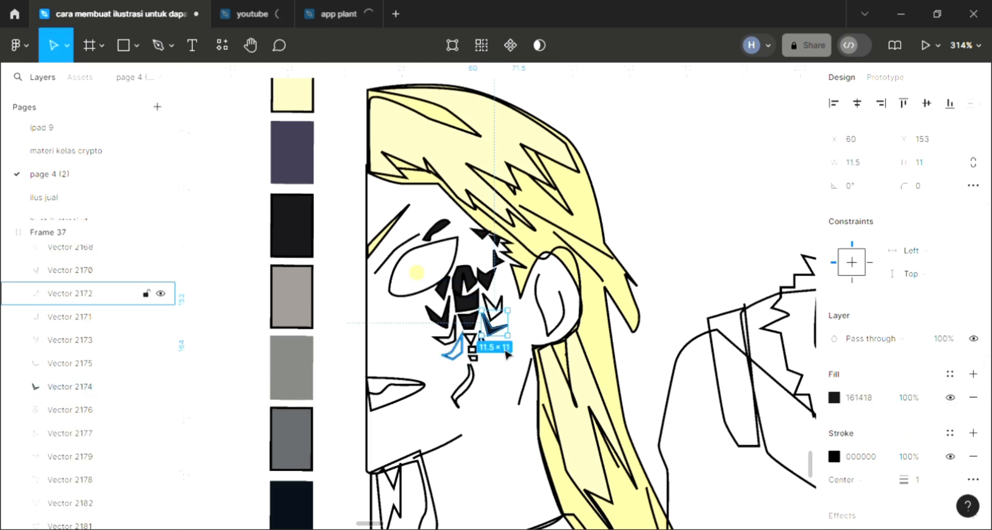
Step: Fill the scorpion's 9 × 13 leg on the nose side and the 8.5 × 12 leg on the ear side with near-black 161418
left_click(446, 336)
key("i")
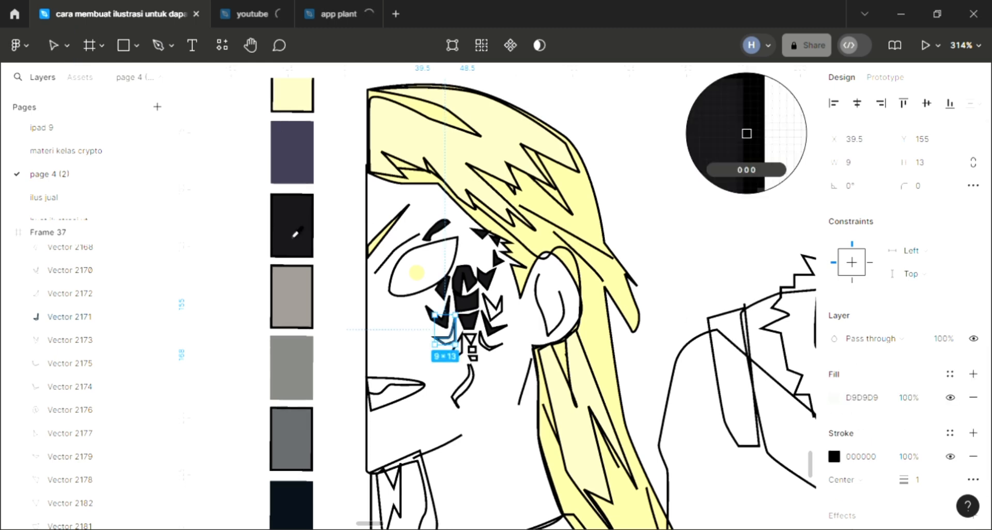
left_click(296, 232)
left_click(492, 306)
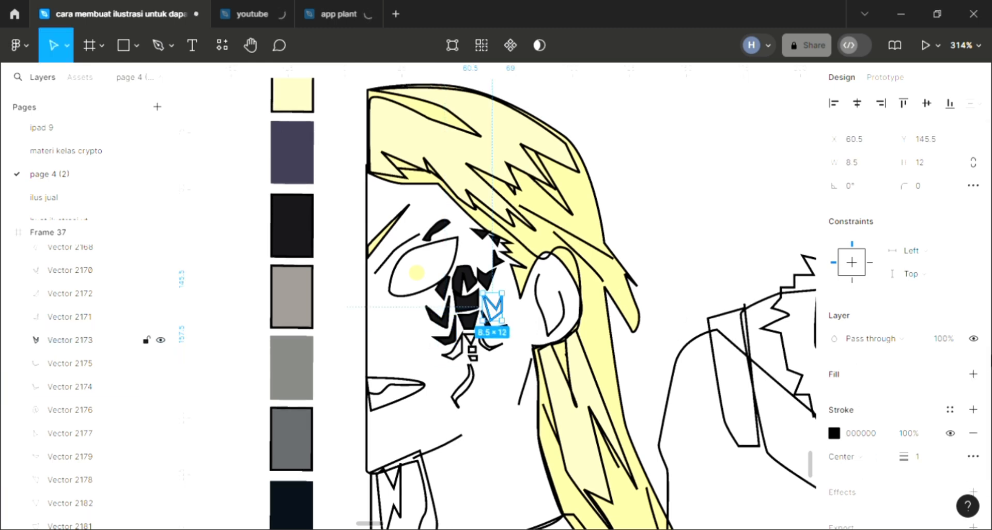
left_click(975, 375)
key("i")
left_click(470, 350)
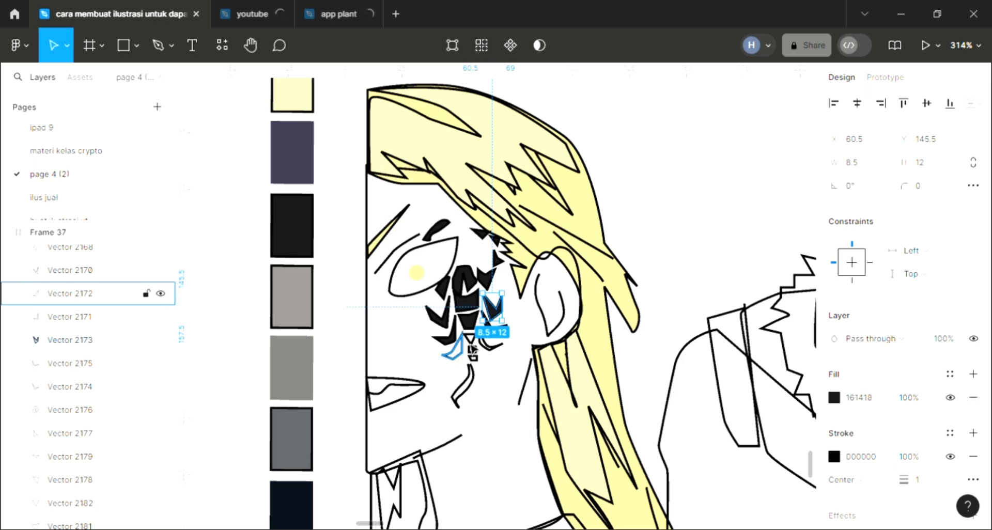
Step: Fill the scorpion's two lowest curved legs, one on each side, with near-black 161418 from the palette swatch
left_click(452, 346)
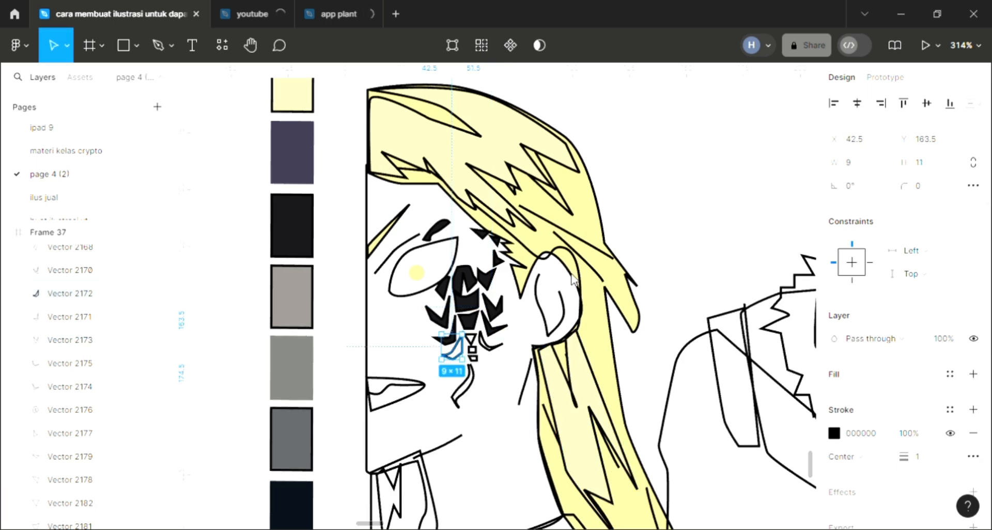
key("i")
left_click(310, 242)
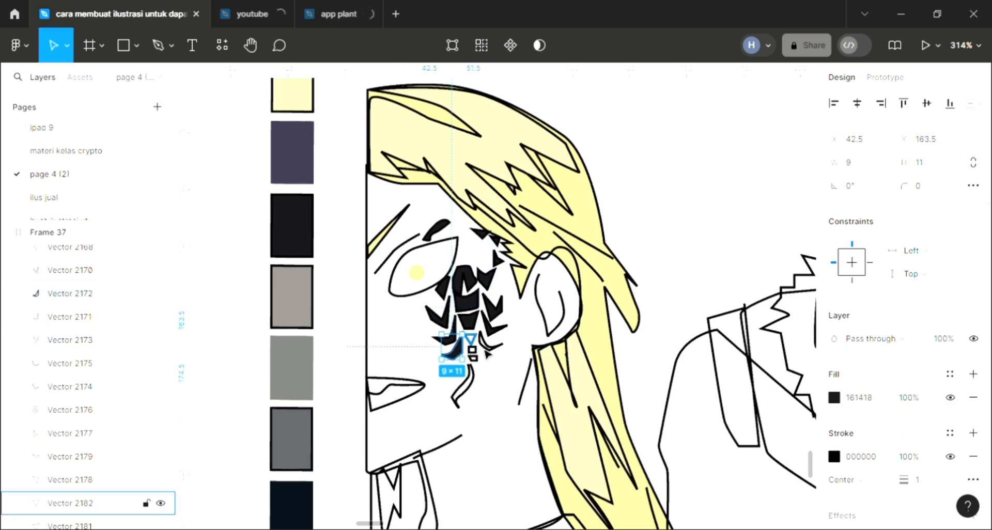
left_click(490, 345)
left_click(973, 374)
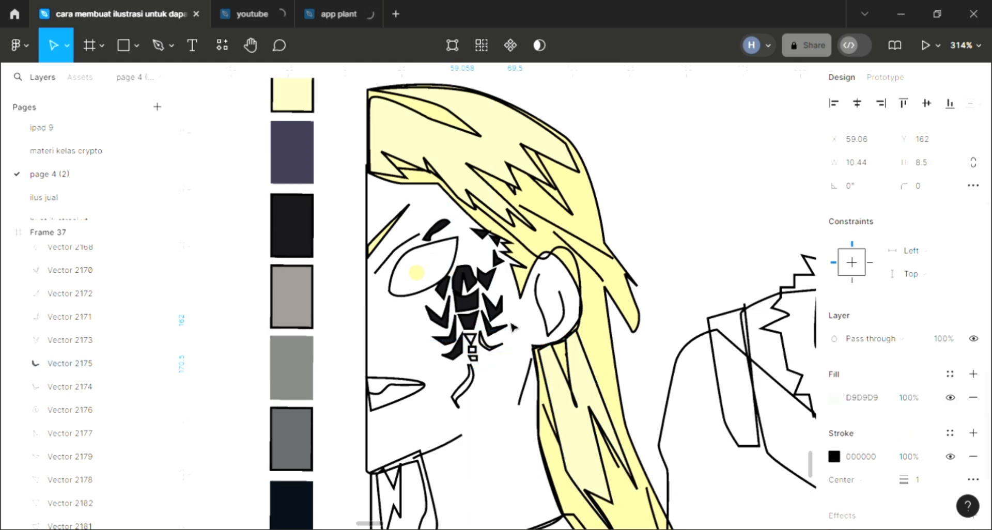
key("i")
left_click(311, 247)
Step: Give the scorpion's curved tail a near-black 161418 fill sampled from the palette swatch
left_click(469, 389)
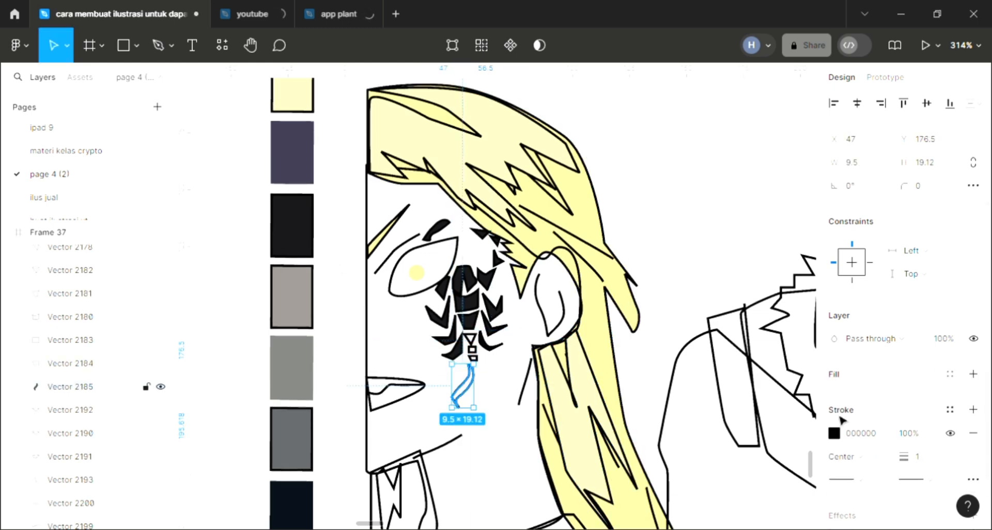
key("i")
left_click(306, 235)
Step: Fill the small triangle and the two small blocks between the scorpion's body and tail with near-black 161418
left_click(470, 341)
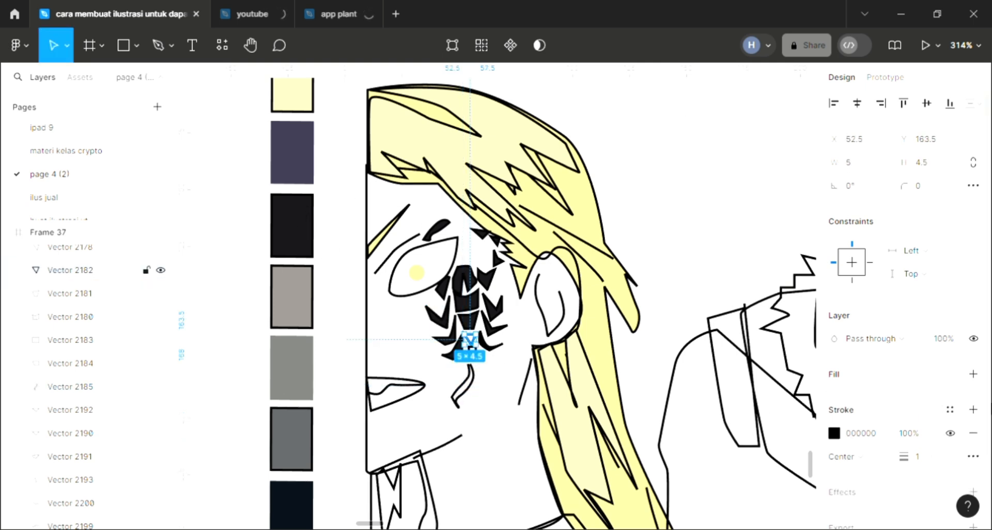
key("i")
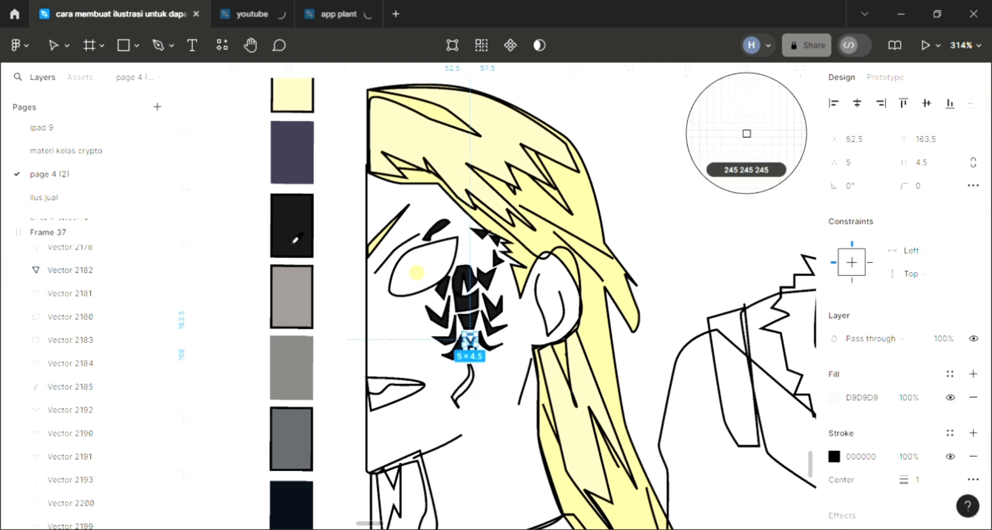
left_click(288, 219)
left_click(489, 360)
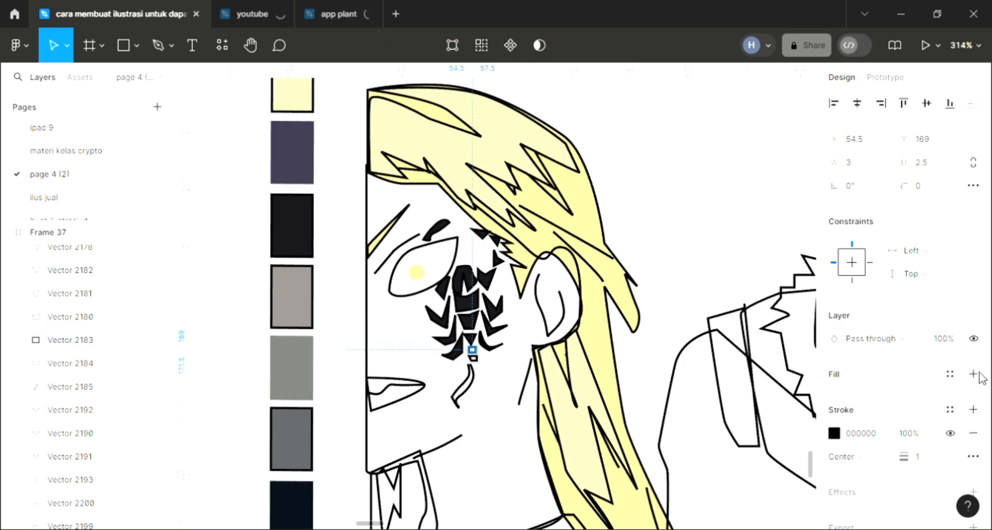
left_click(973, 374)
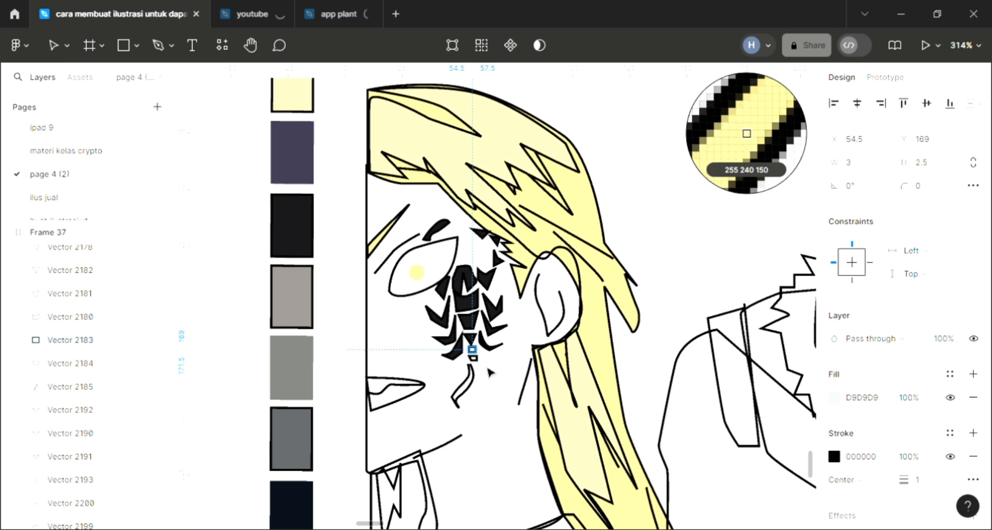
left_click(471, 357)
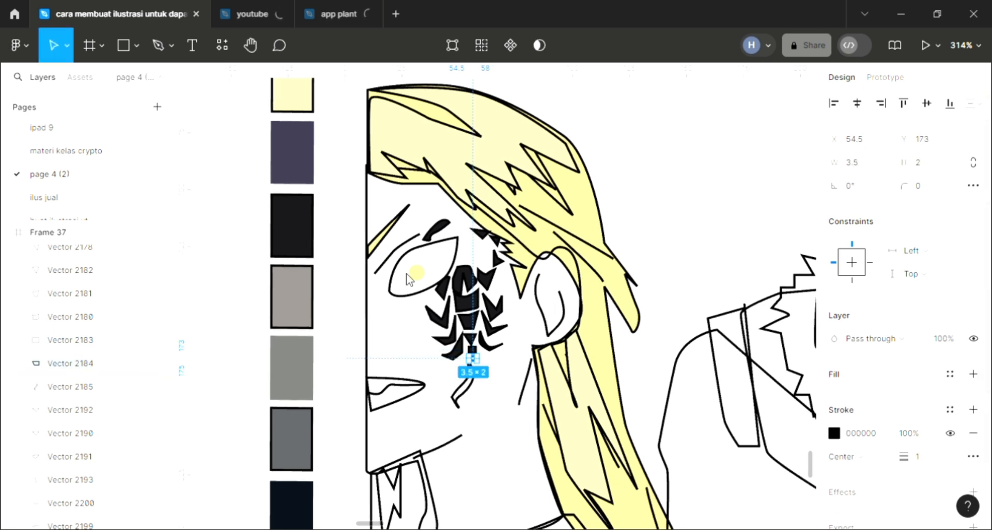
Step: Edit the scorpion tail's vector points to close its open outline so the fill covers the shape
left_click(466, 399)
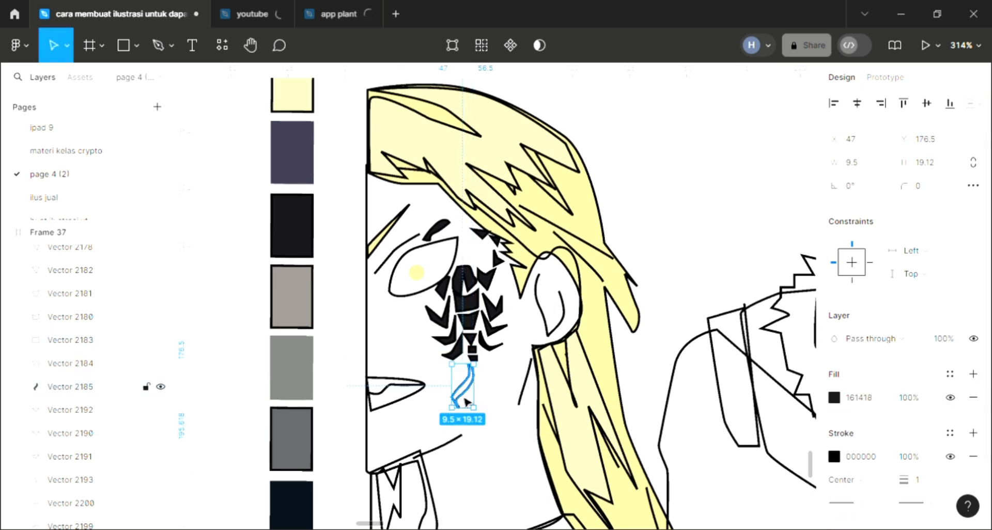
double_click(466, 398)
scroll(491, 401, "up", 5)
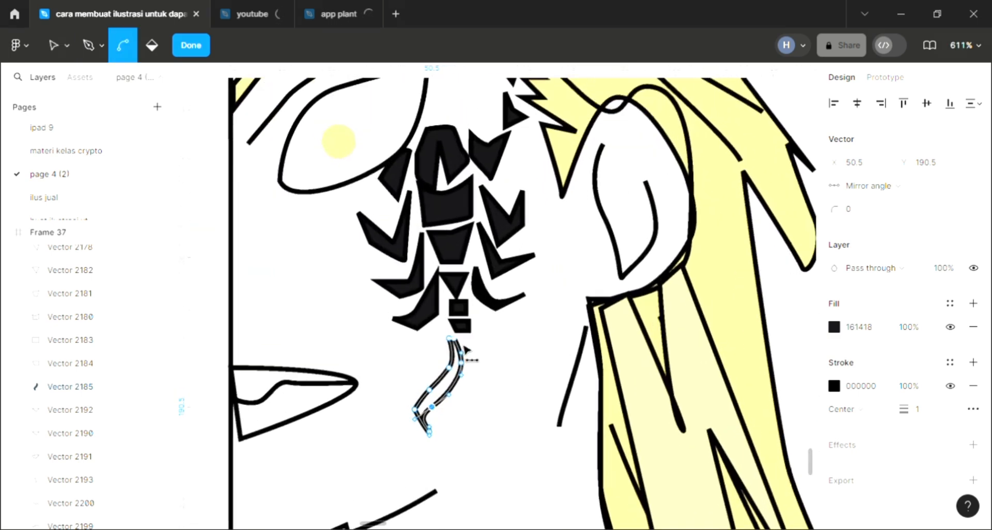
scroll(465, 350, "up", 2)
left_click(447, 336)
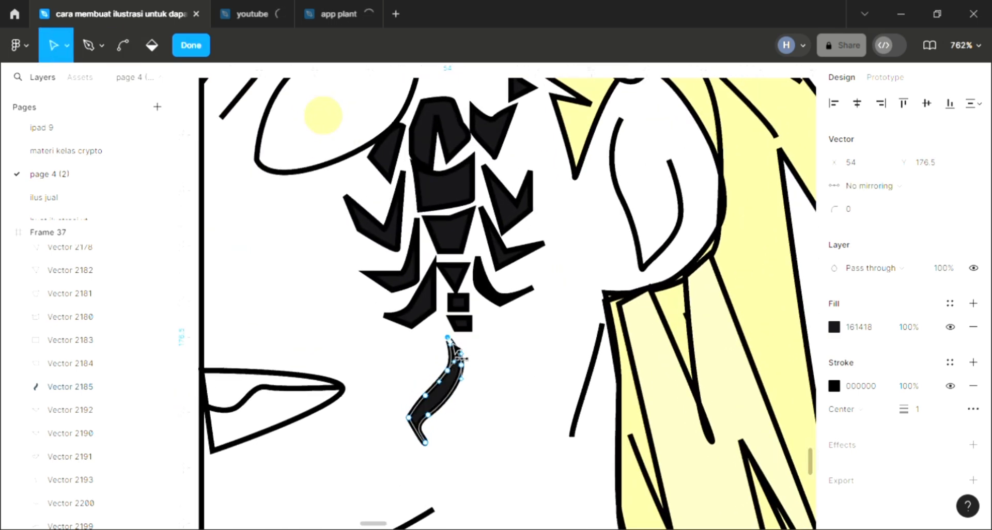
scroll(462, 357, "down", 3)
key("Escape")
left_click(398, 423)
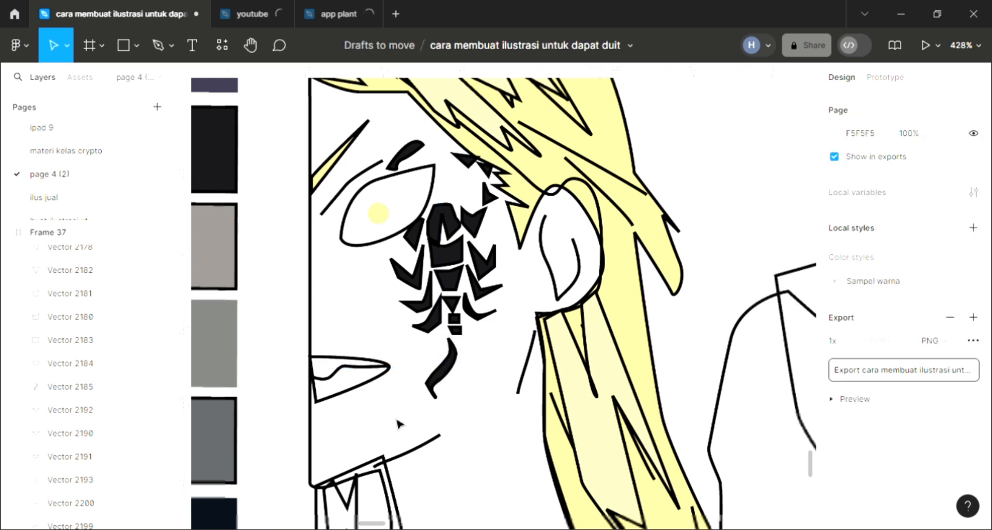
Step: Fill the lips shape with white FFFFFF and send it behind the other shapes
scroll(398, 423, "down", 1)
left_click(376, 400)
scroll(376, 399, "down", 1)
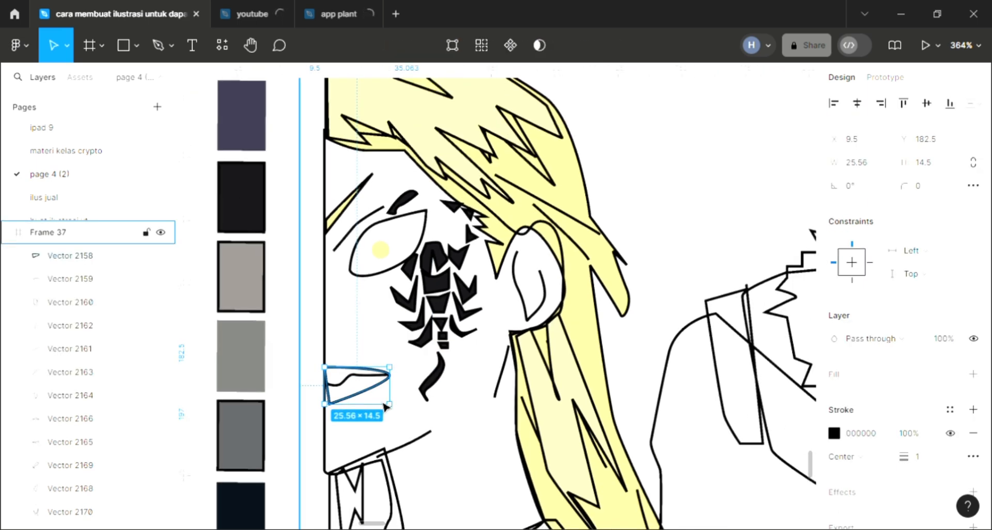
left_click(974, 374)
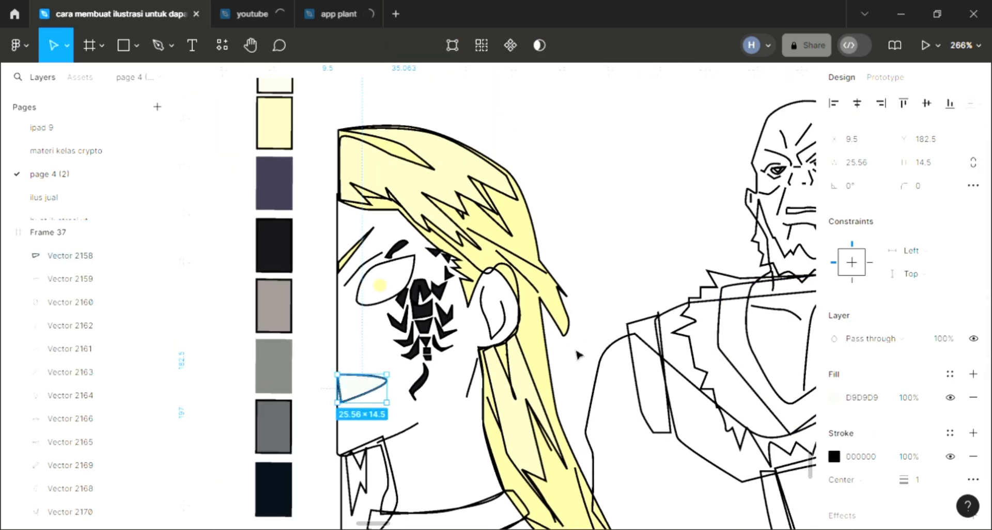
key("ctrl+shift+bracketleft")
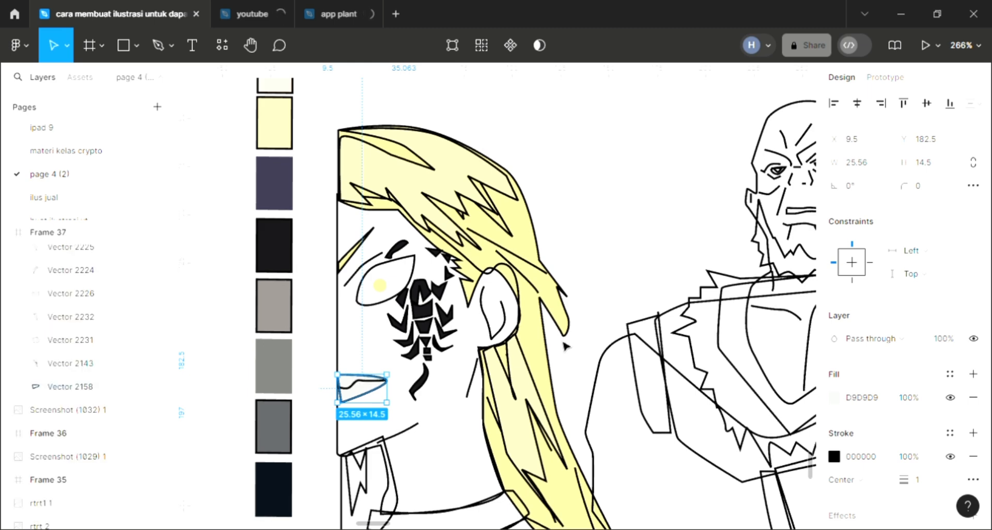
key("i")
left_click(741, 133)
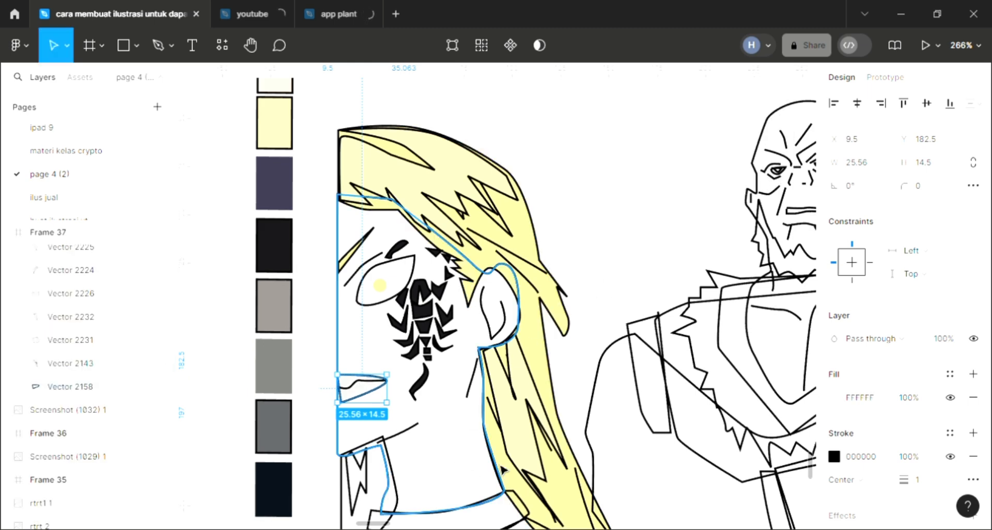
Step: Fill the blond character's face and neck shape with skin tone FBD6C2 and send it behind the other shapes
left_click(581, 482)
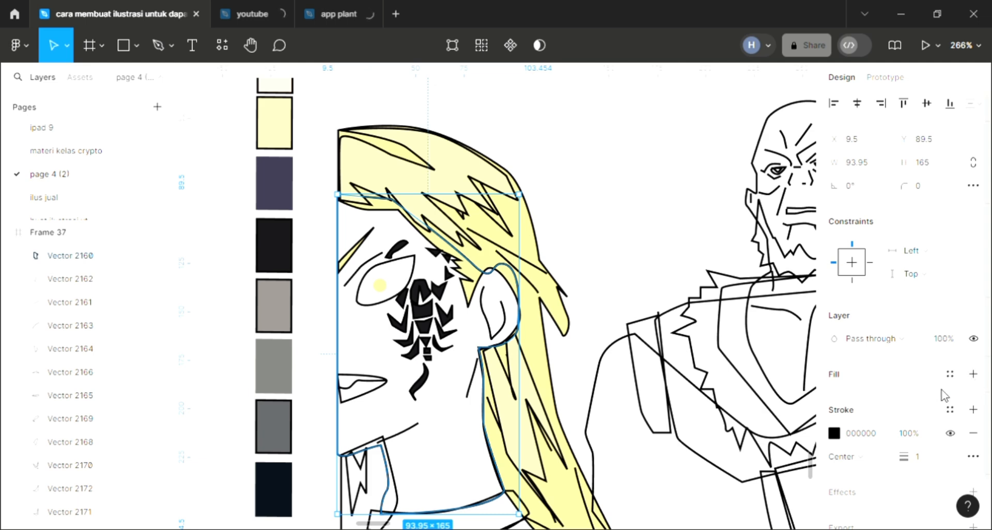
left_click(973, 374)
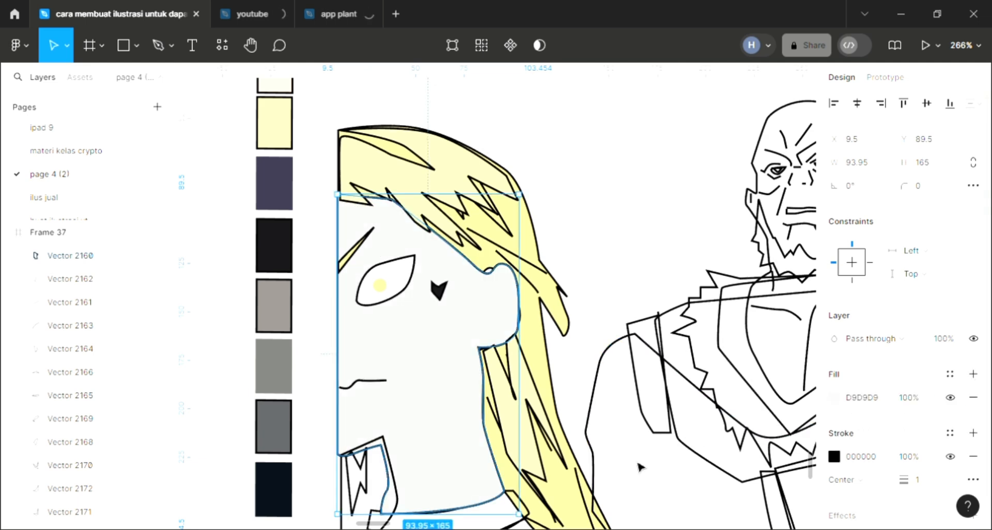
key("ctrl+shift+bracketleft")
key("i")
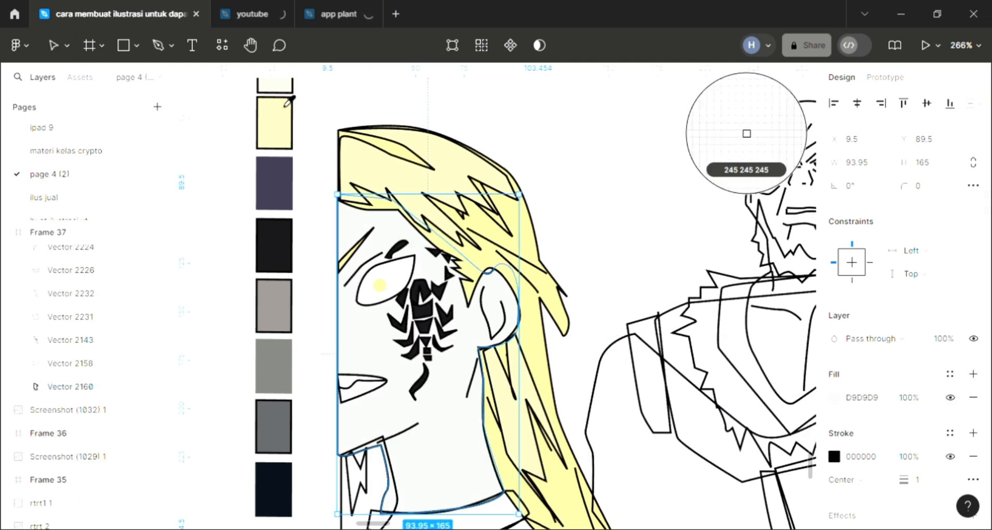
left_click(279, 87)
left_click(834, 398)
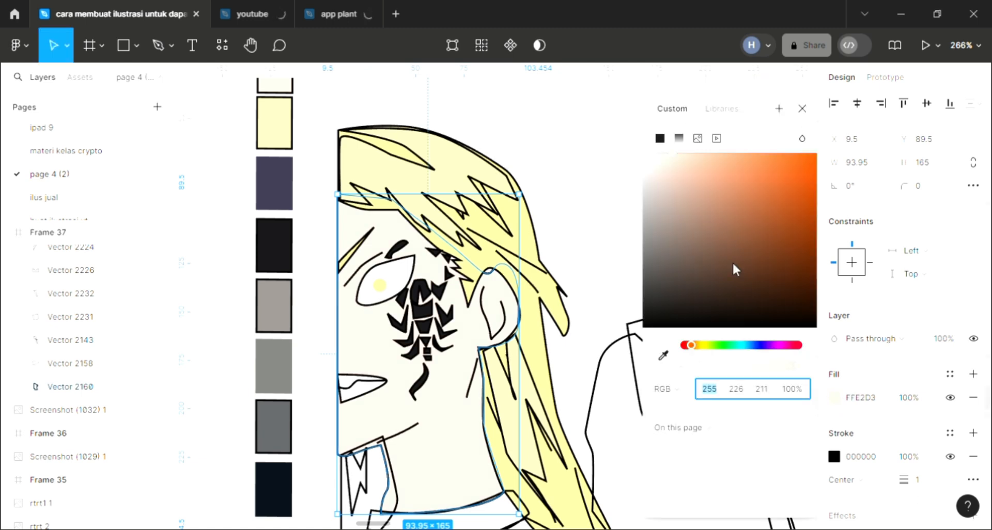
left_click(682, 156)
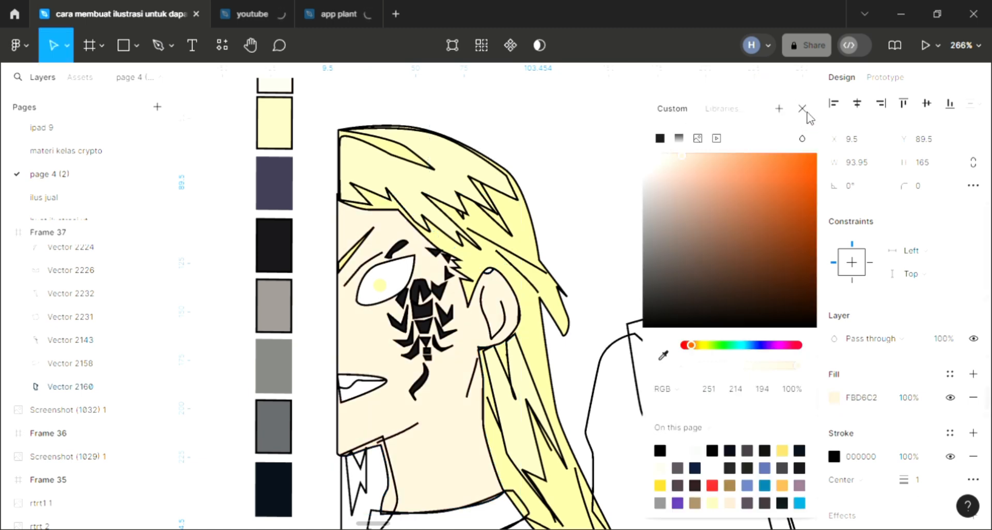
left_click(516, 431)
Step: Fill the jagged hair strand below the jaw with pale yellow FCF1B0 sampled from the hair
scroll(511, 434, "down", 1)
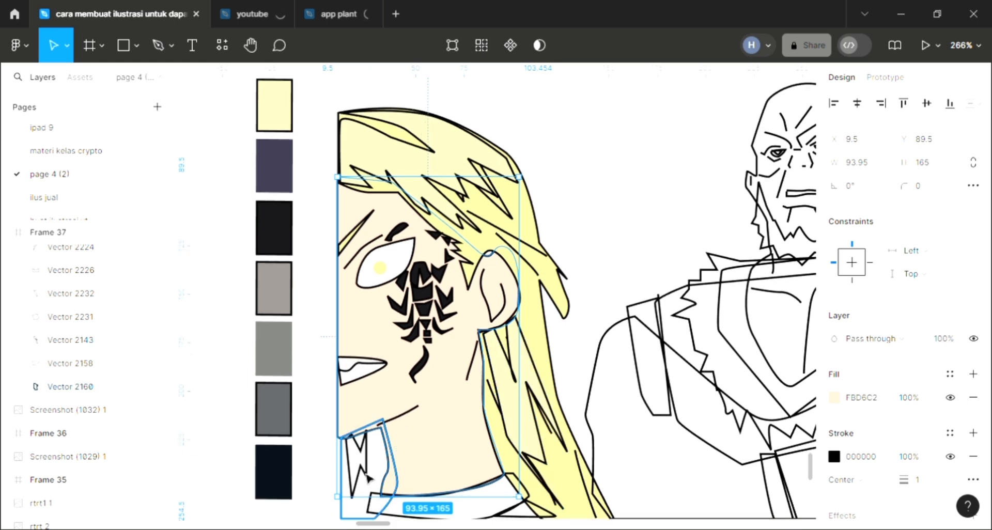
left_click(363, 469)
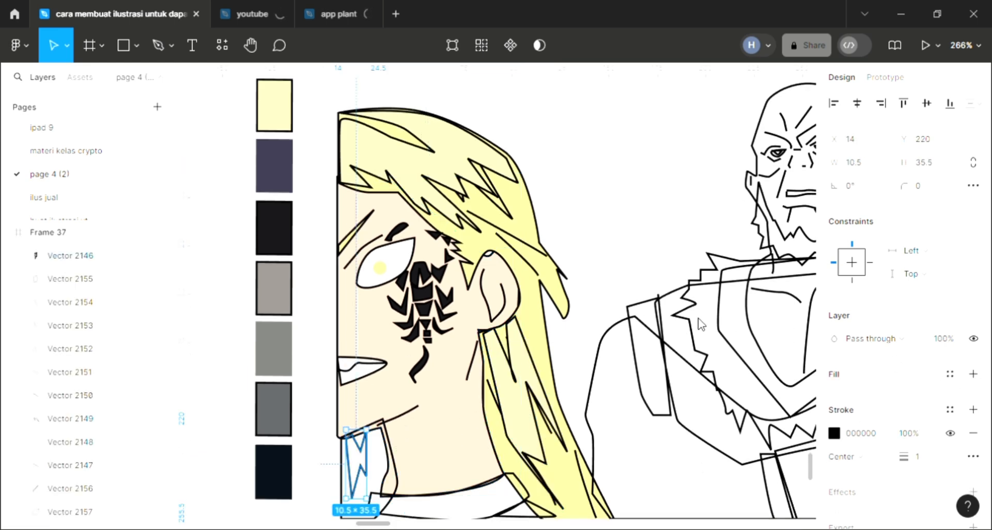
key("i")
left_click(522, 377)
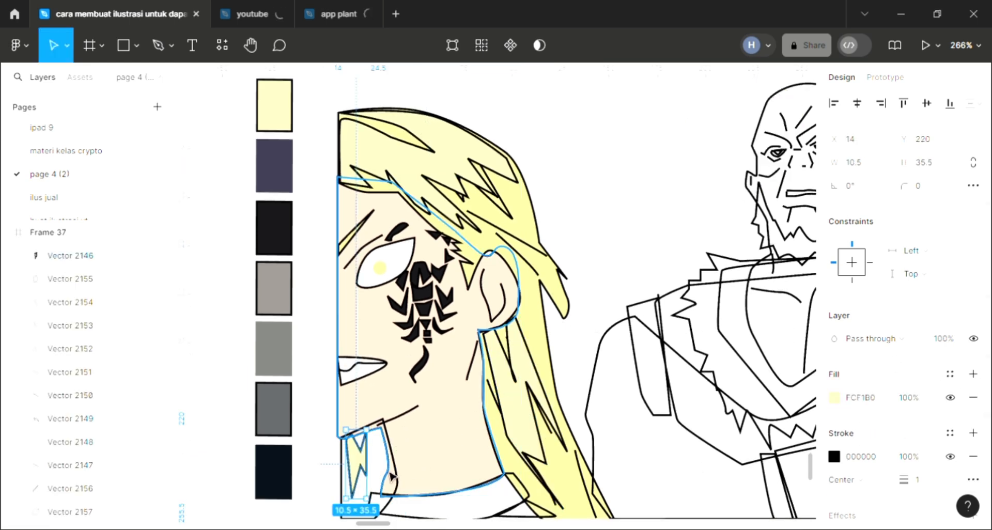
Step: Fill the larger hair lock around the jagged strand with yellow FFF096 sampled from the hair and send it to the back
left_click(392, 482)
left_click(345, 516)
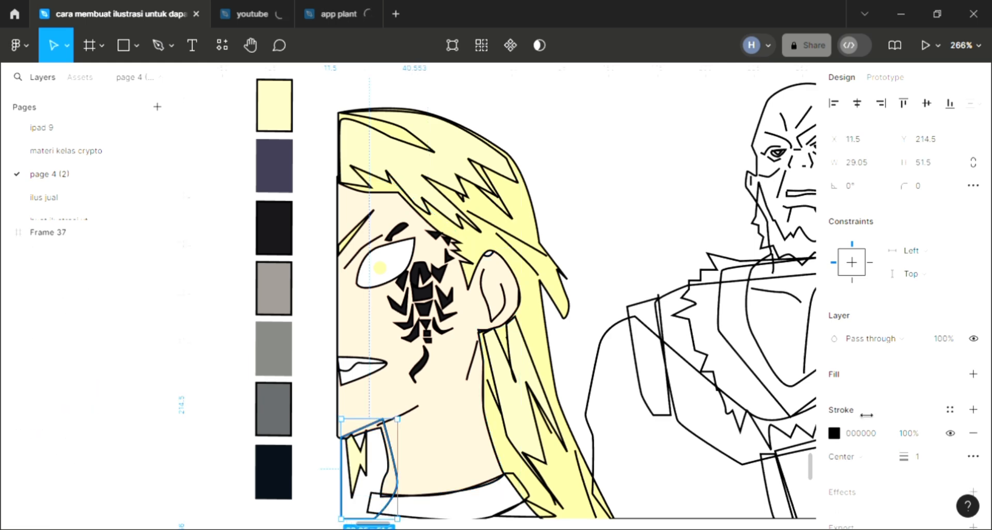
left_click(973, 373)
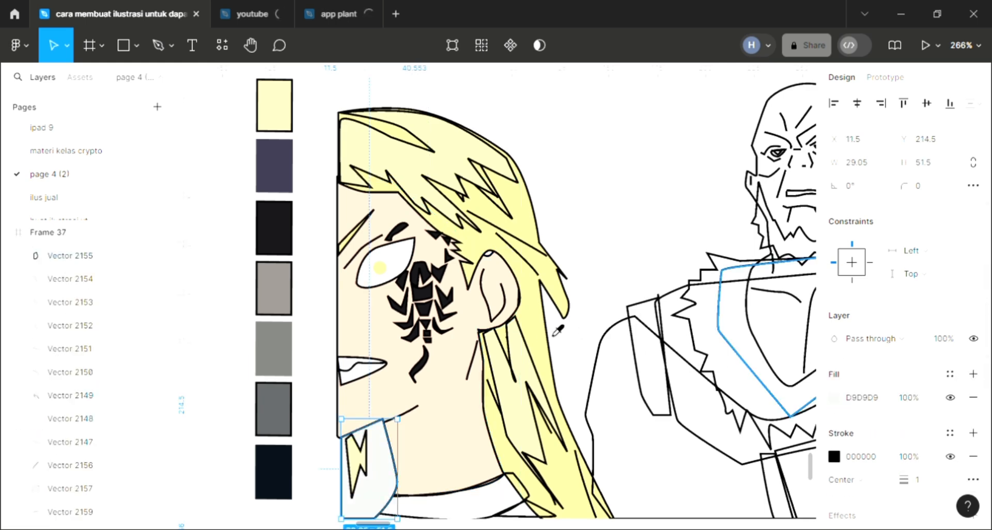
key("i")
left_click(572, 361)
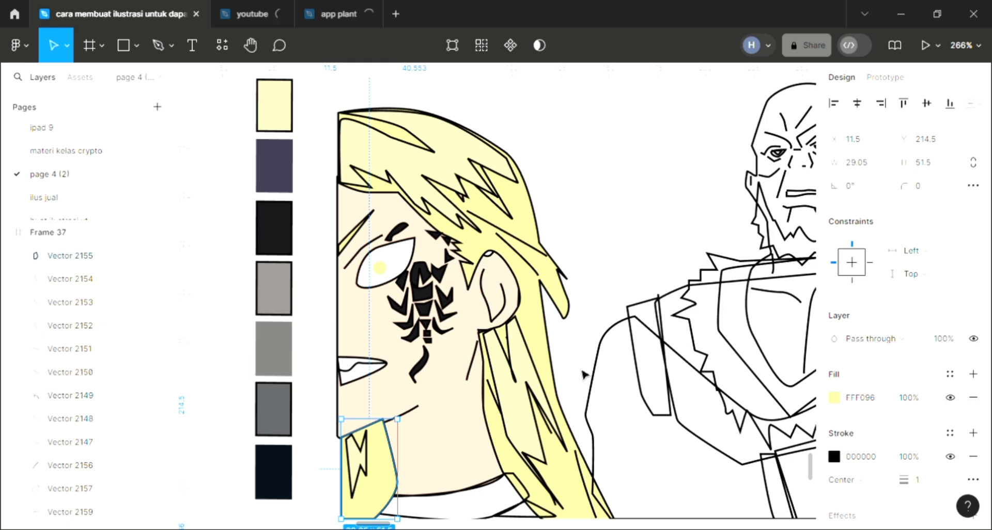
Step: Fill the collar band at the base of the neck with the dark purple sampled from the palette swatch
scroll(584, 373, "down", 3)
scroll(475, 454, "right", 1)
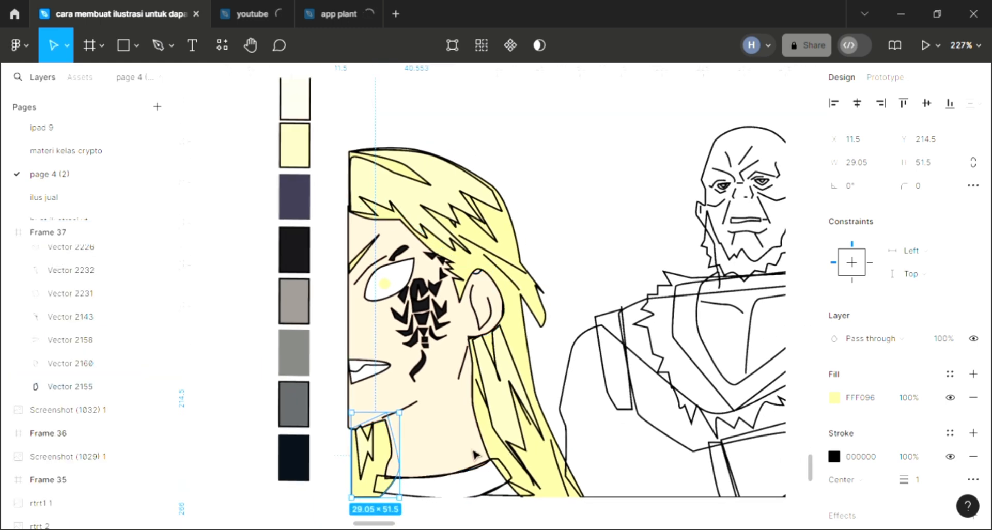
left_click(511, 475)
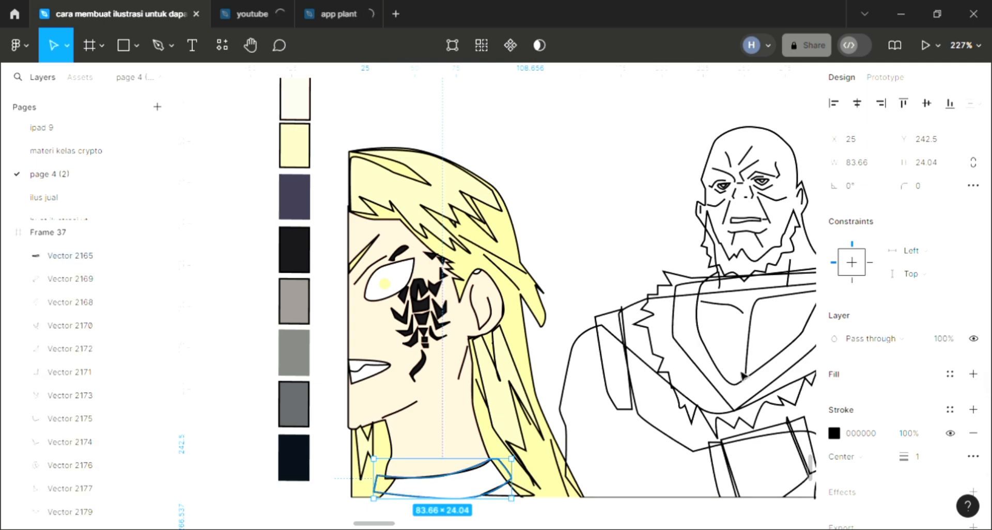
right_click(519, 350)
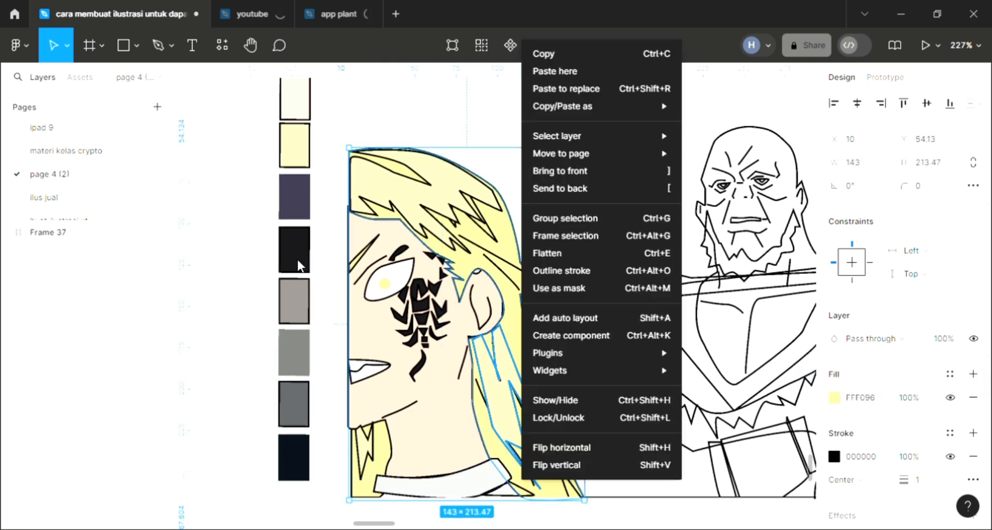
left_click(287, 291)
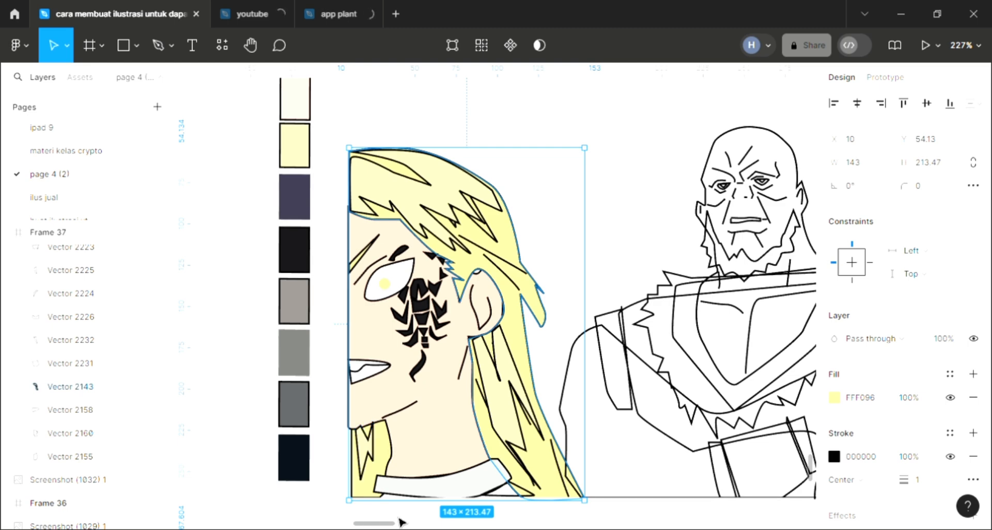
left_click(446, 499)
left_click(445, 497)
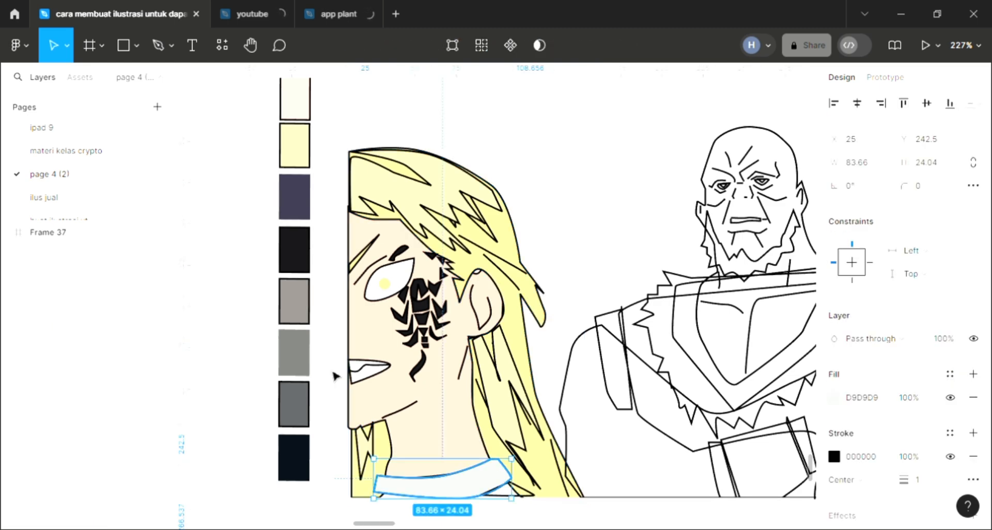
key("i")
left_click(299, 204)
left_click(524, 522)
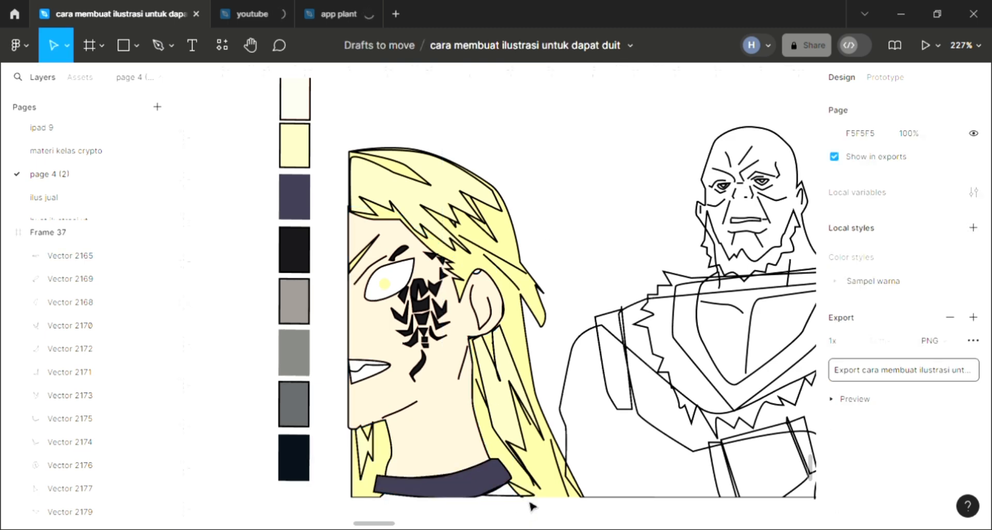
Step: Fill the small triangle beside the collar, under the long hair, with grey 8E8985 sampled from the palette
left_click(508, 489)
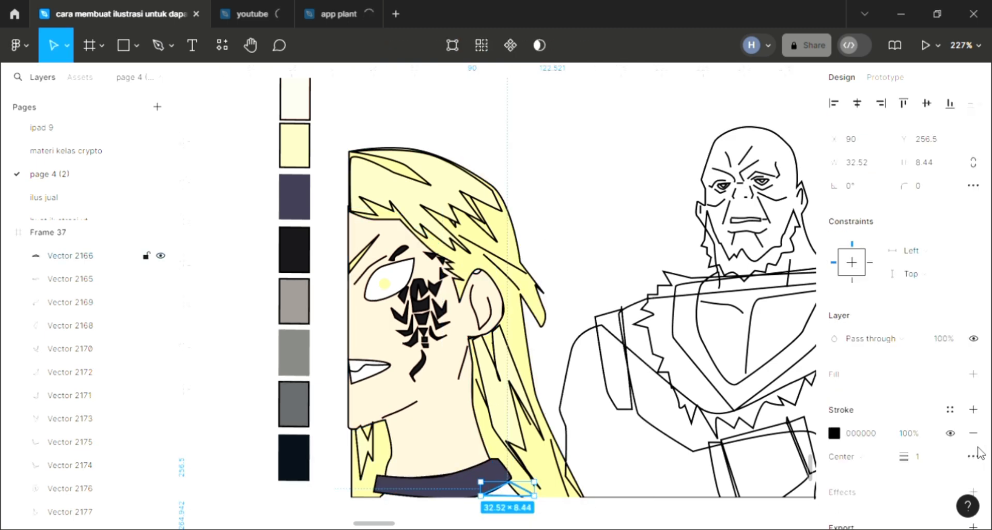
left_click(973, 375)
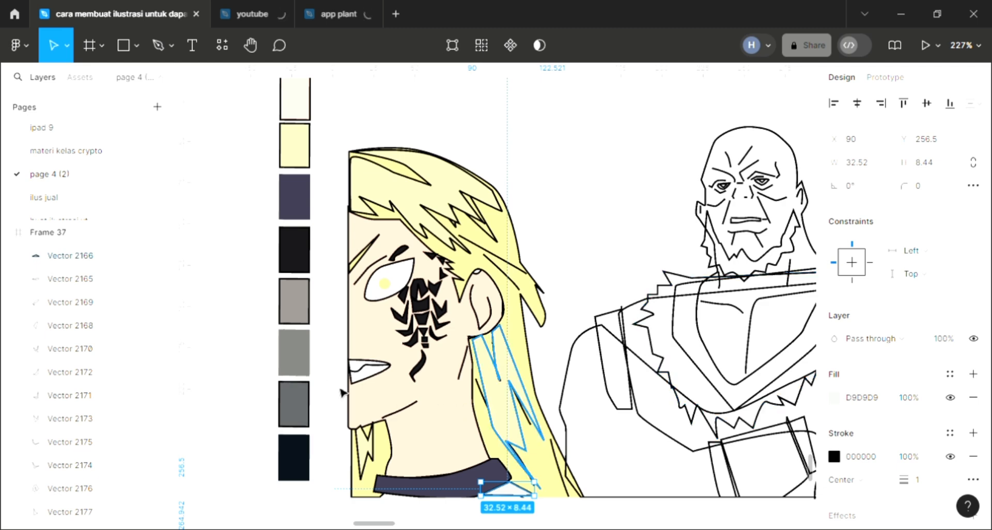
key("i")
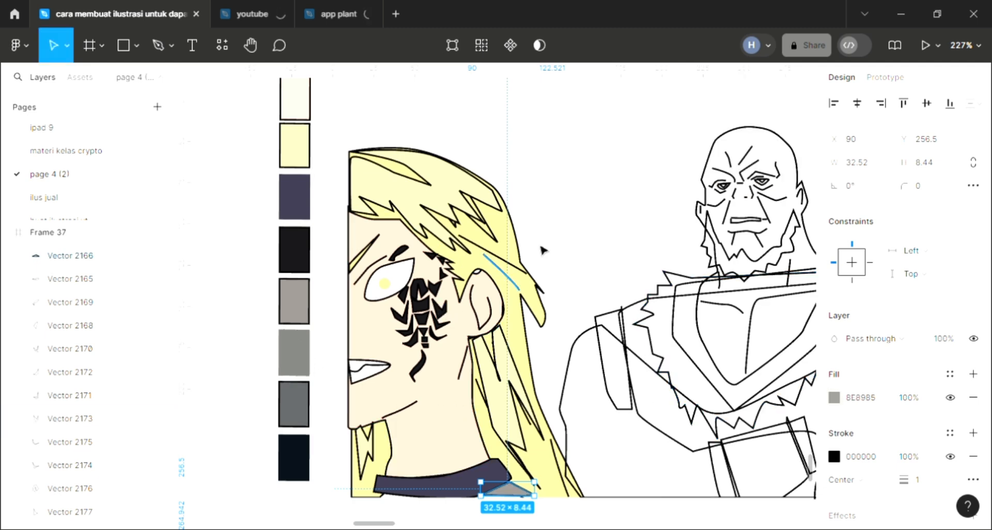
key("Escape")
Step: Fill the bald man's beard with dark purple 3A374C sampled from the palette swatch
scroll(498, 474, "up", 1)
scroll(498, 474, "right", 5)
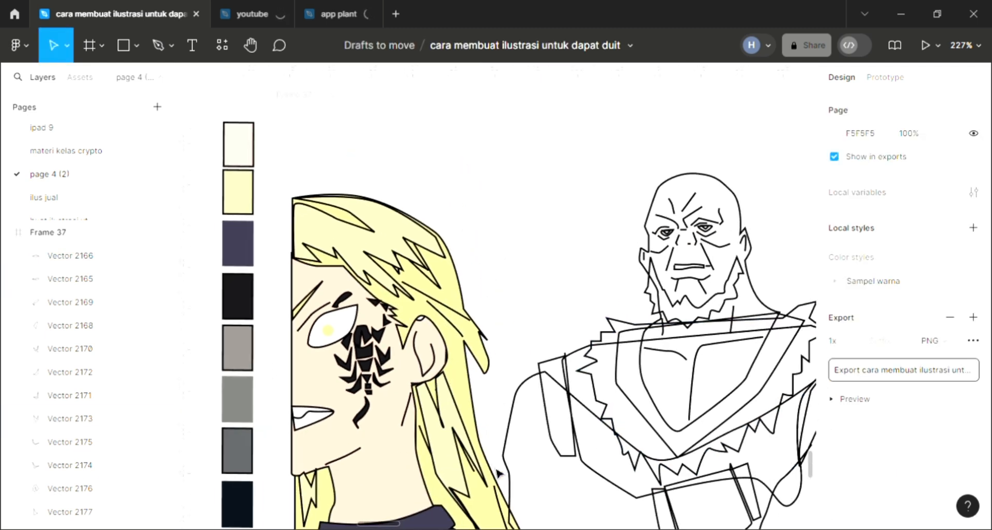
scroll(511, 451, "right", 1)
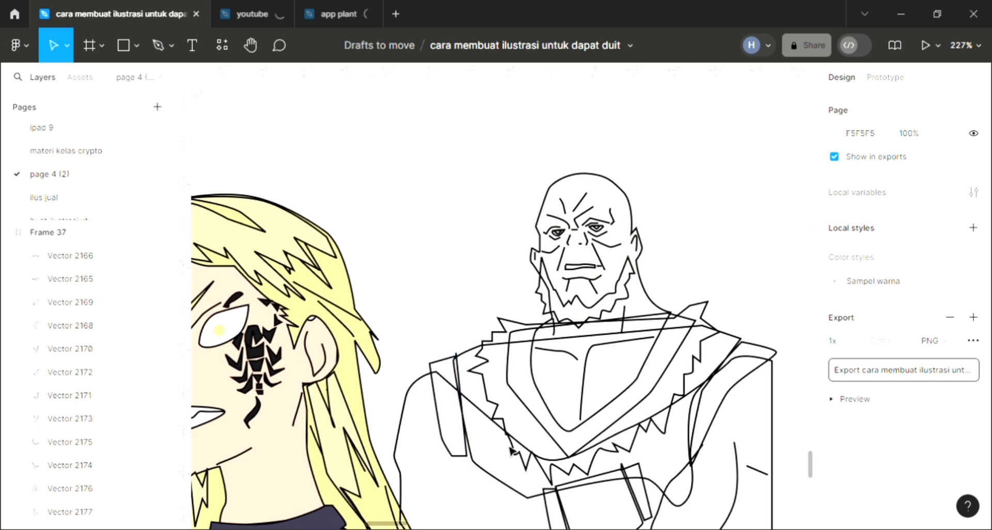
scroll(511, 451, "up", 2, "ctrl")
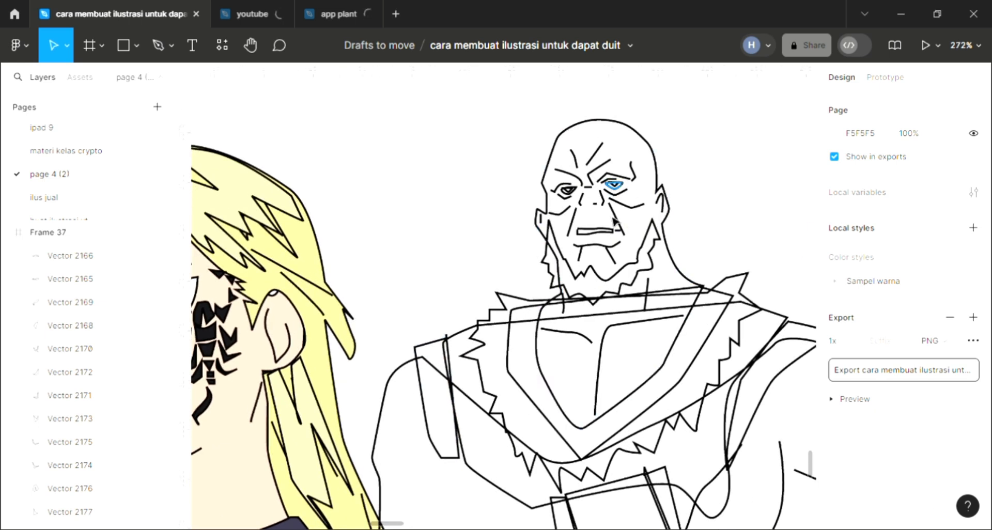
scroll(615, 221, "up", 2)
left_click(626, 316)
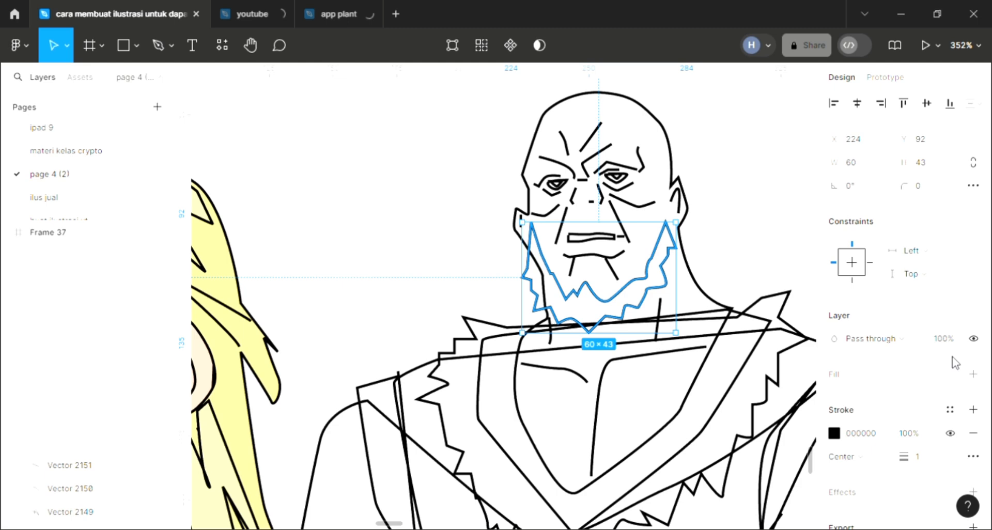
left_click(972, 379)
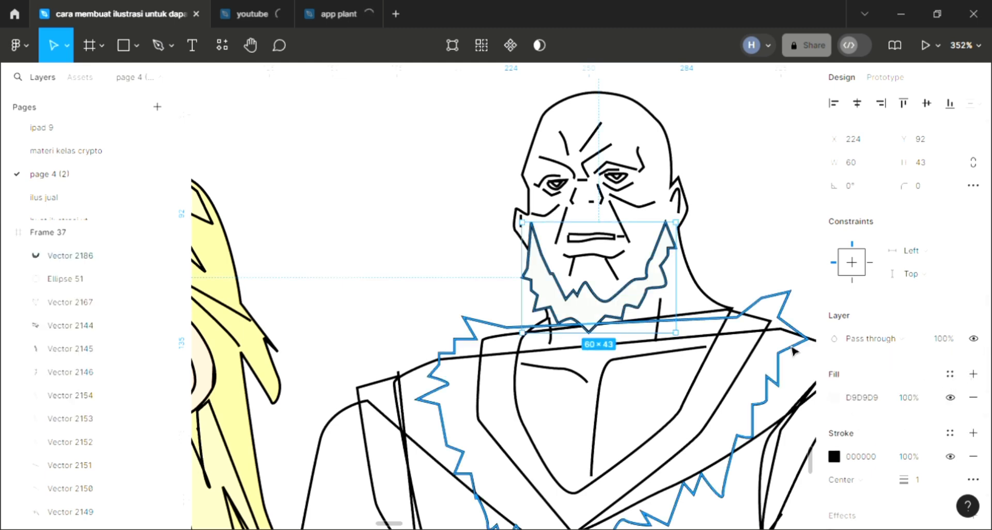
scroll(795, 348, "down", 5)
scroll(670, 356, "down", 3)
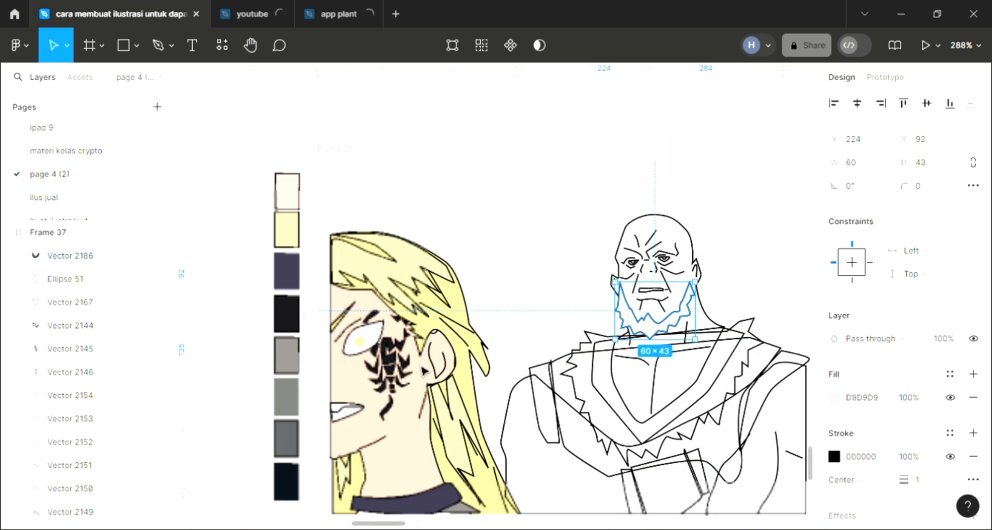
key("i")
left_click(296, 270)
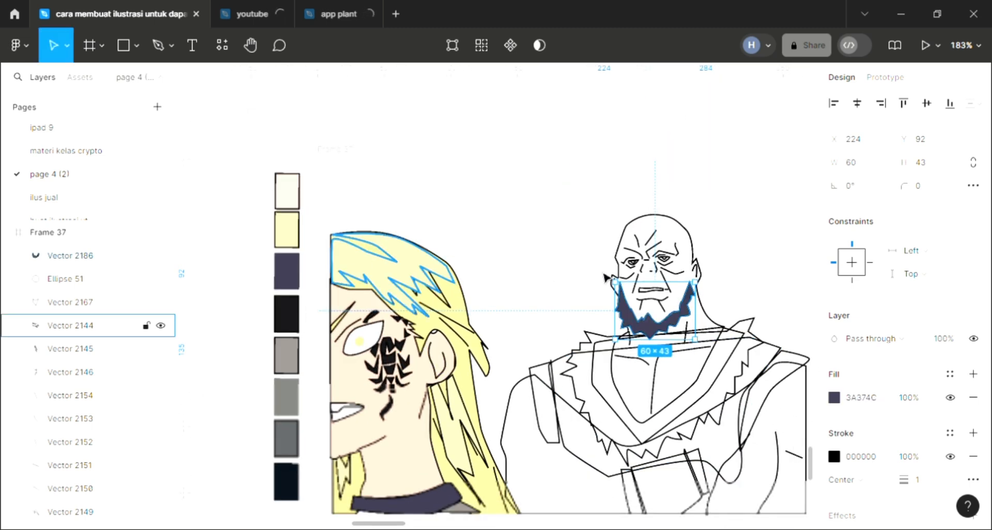
left_click(605, 276)
Step: Fill the inner triangles of both of the bald man's eyes with dark purple 3A374C sampled from his beard
scroll(605, 277, "right", 2)
scroll(604, 277, "up", 10)
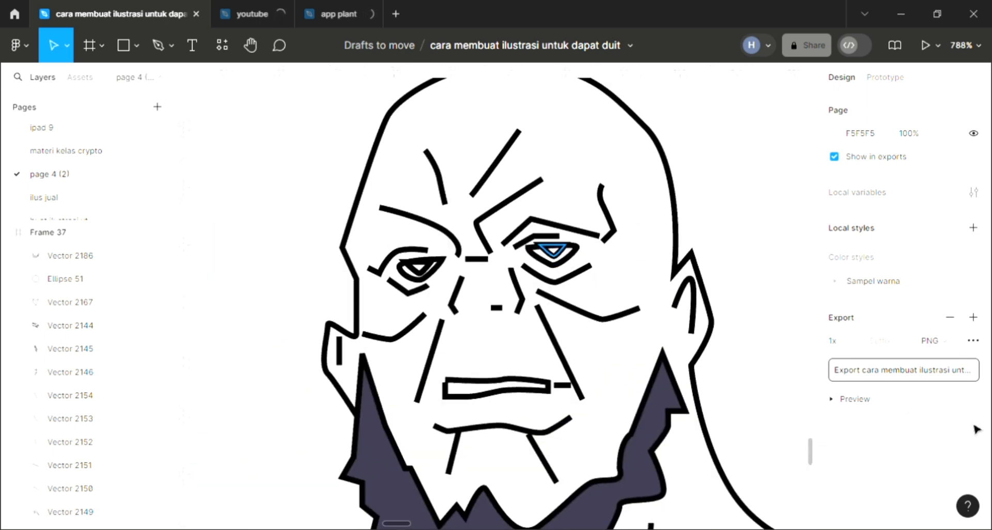
left_click(553, 251)
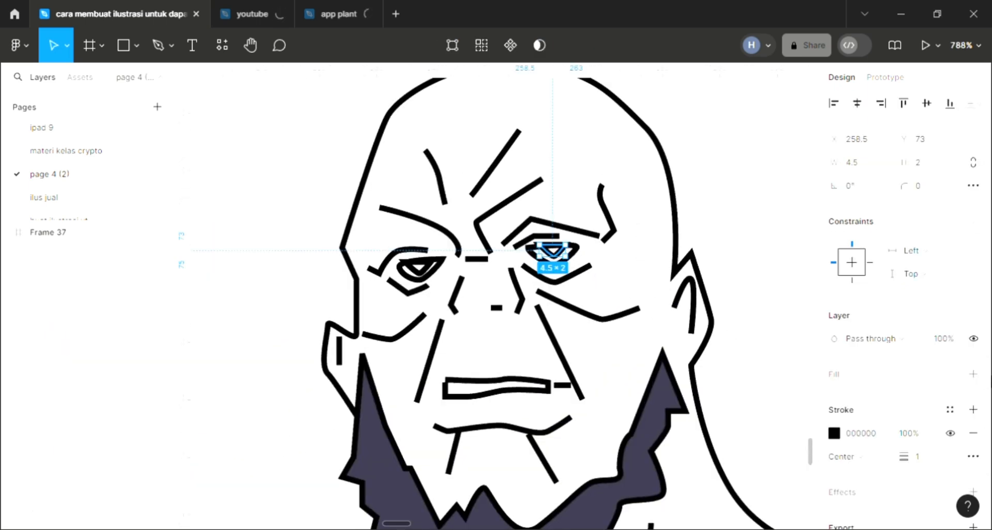
left_click(972, 373)
key("i")
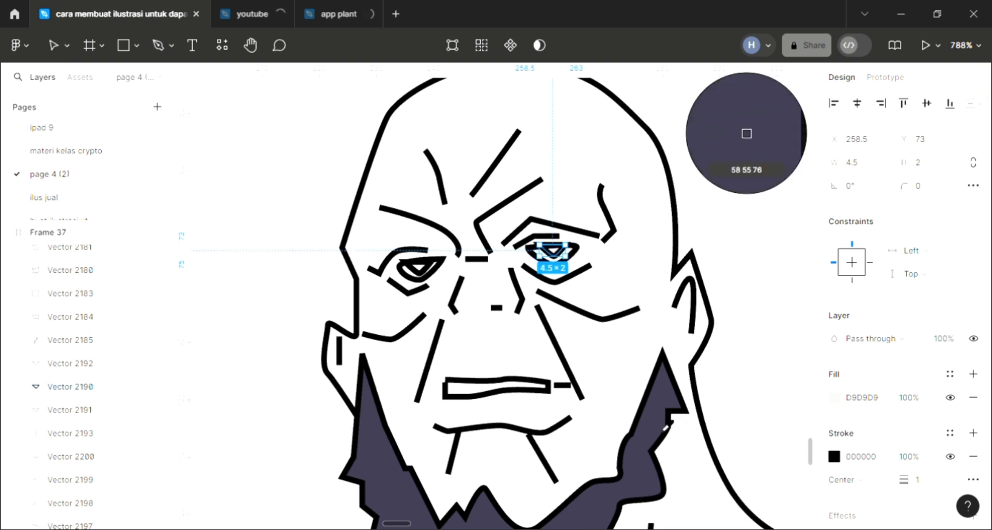
left_click(746, 134)
left_click(70, 363)
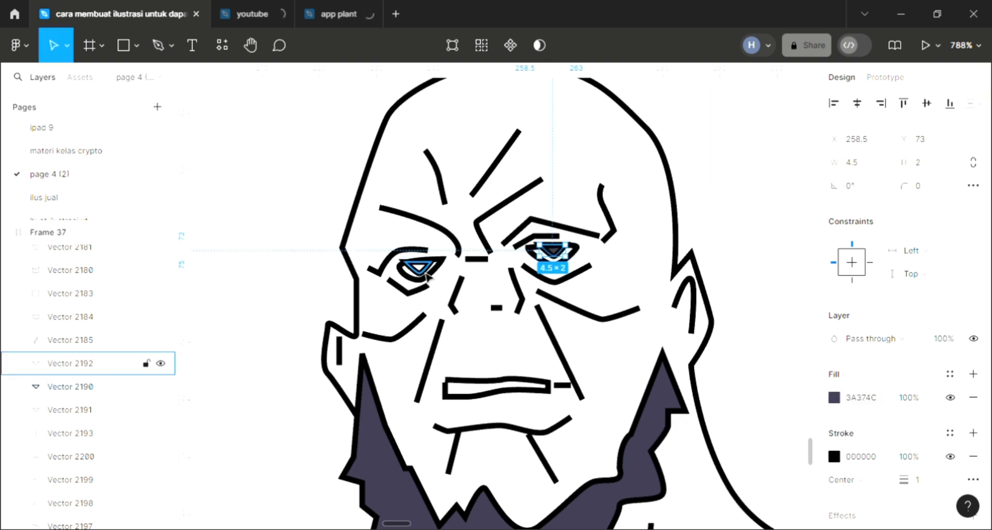
left_click(974, 376)
key("i")
left_click(641, 448)
Step: Fill the outer shape of the bald man's eye on the right with dark purple sampled from his beard, removing the duplicate fill
left_click(572, 254)
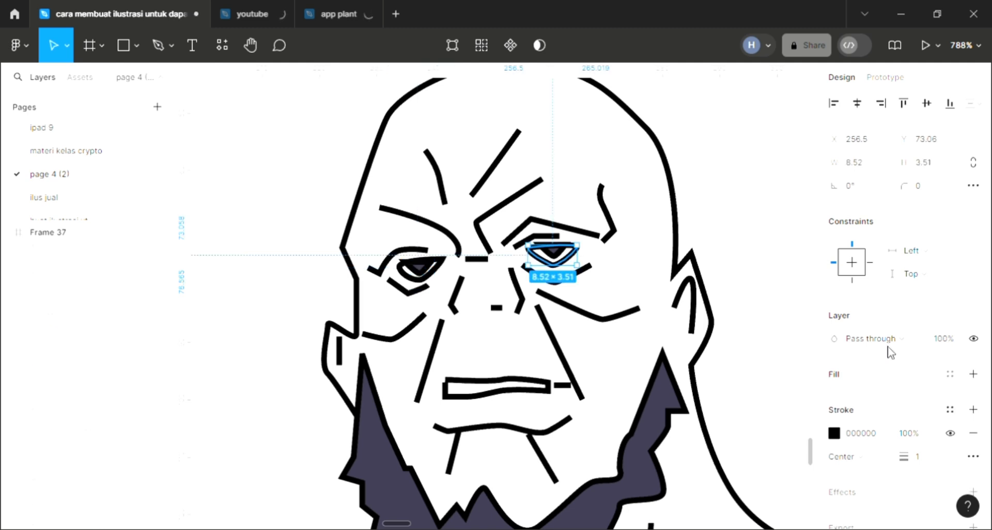
left_click(973, 373)
left_click(973, 373)
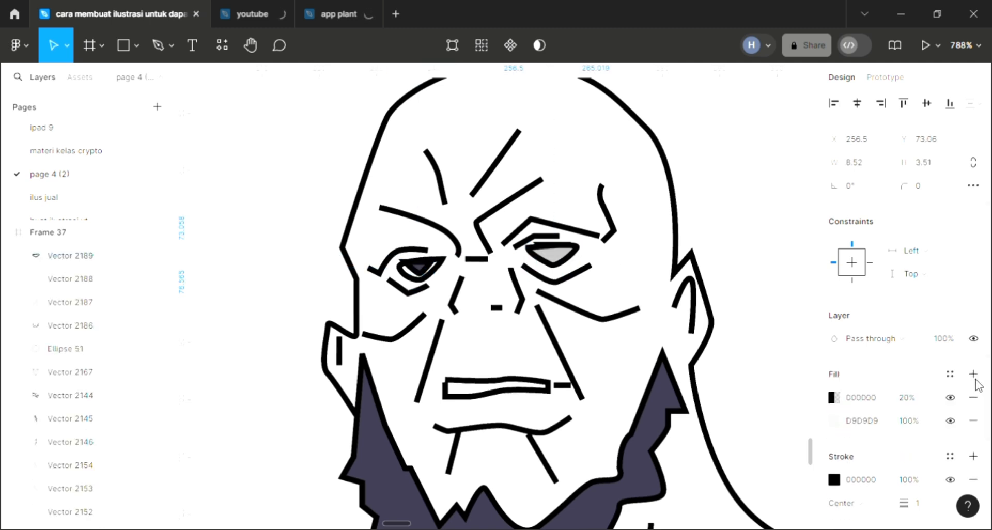
left_click(973, 398)
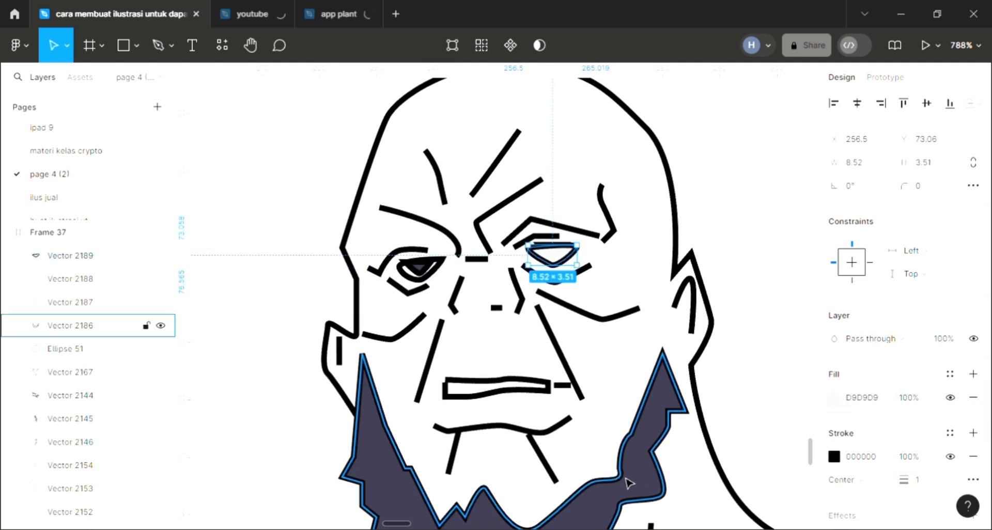
key("i")
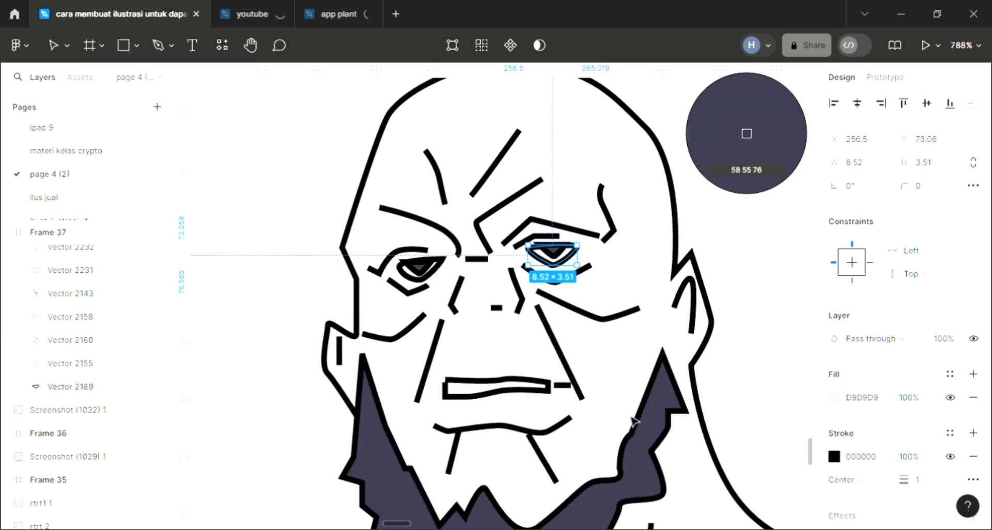
left_click(636, 423)
Step: Fill the outer shape of the bald man's eye on the left with black sampled from the linework
left_click(418, 279)
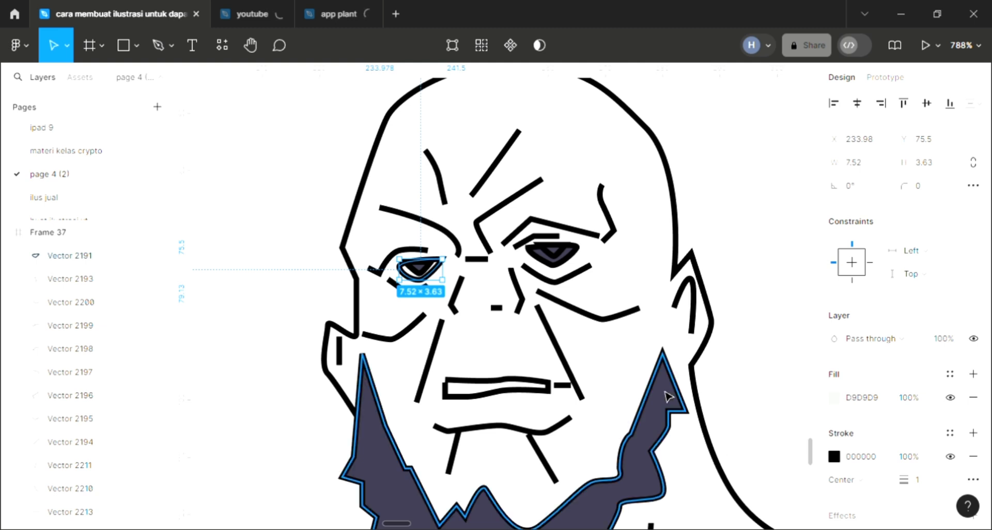
key("i")
left_click(697, 370)
Step: Fill the bald man's mouth shape with white FFFFFF sampled from the background
left_click(496, 387)
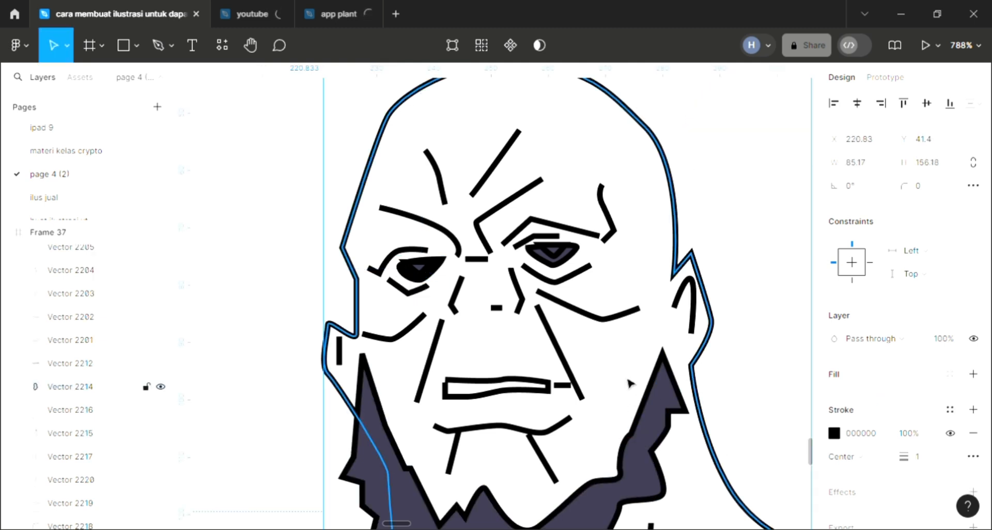
left_click(972, 375)
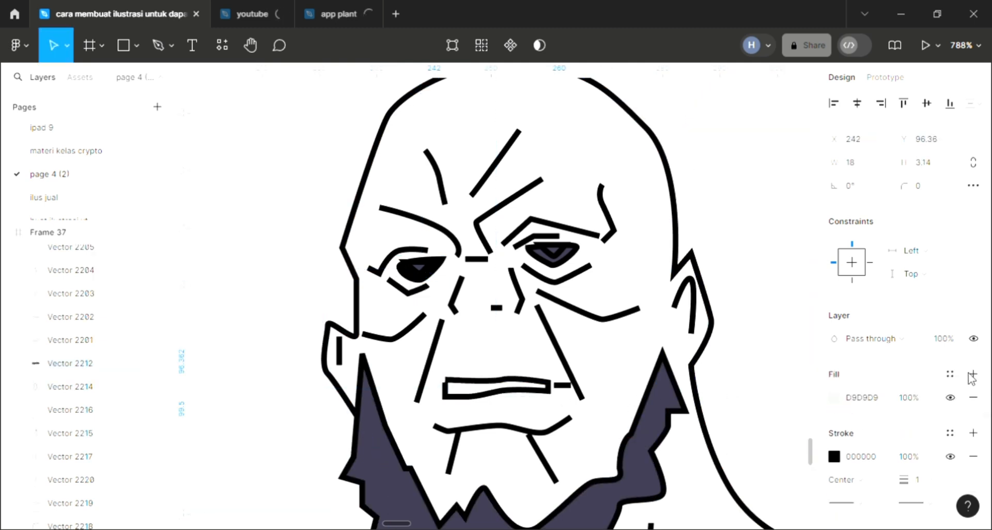
key("i")
left_click(760, 283)
Step: Send the bald man's head-and-chest shape to the back and fill it with the skin tone sampled from the blond character
scroll(743, 320, "down", 2)
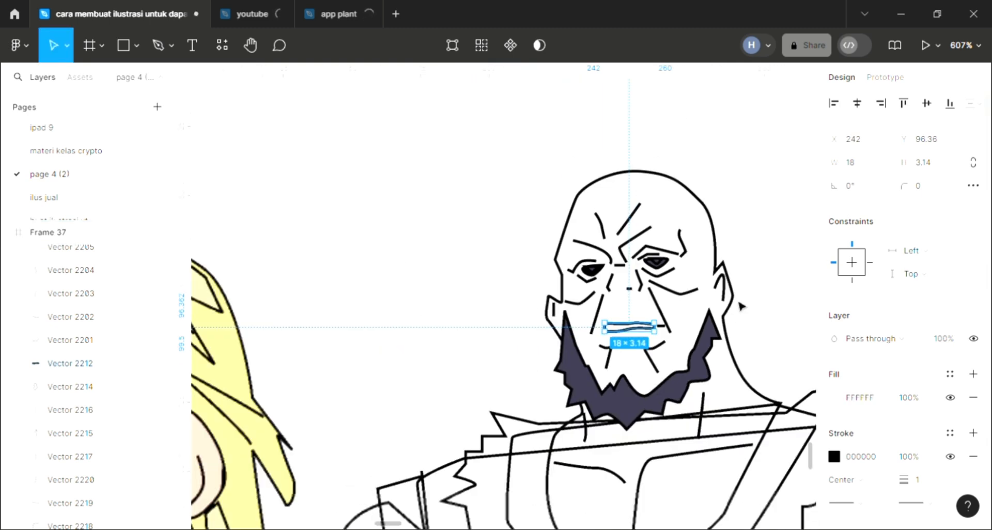
scroll(728, 361, "down", 2)
left_click(727, 377)
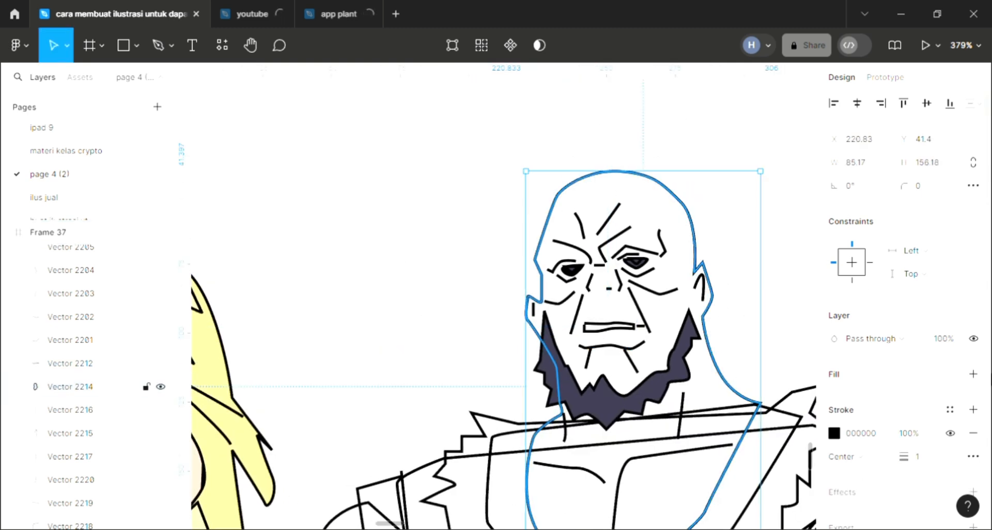
left_click(972, 374)
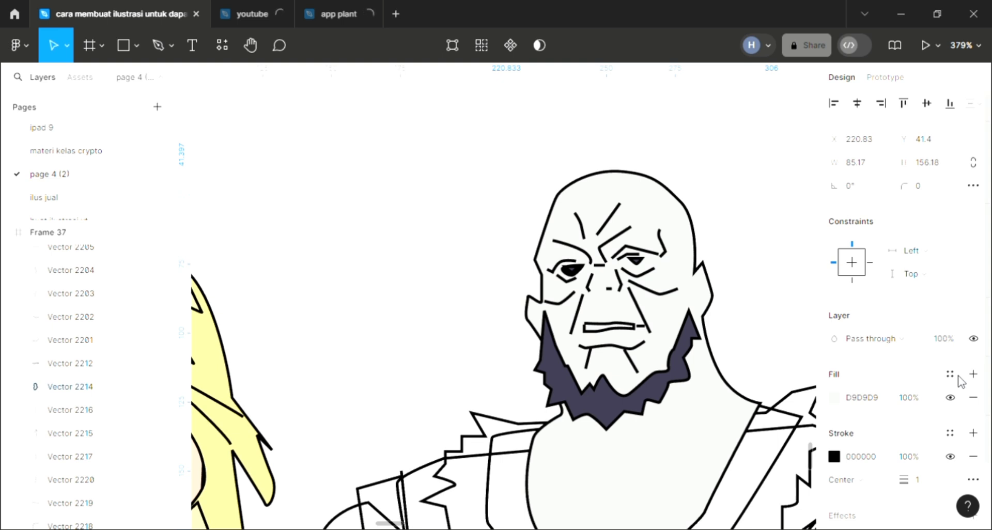
key("ctrl+shift+bracketleft")
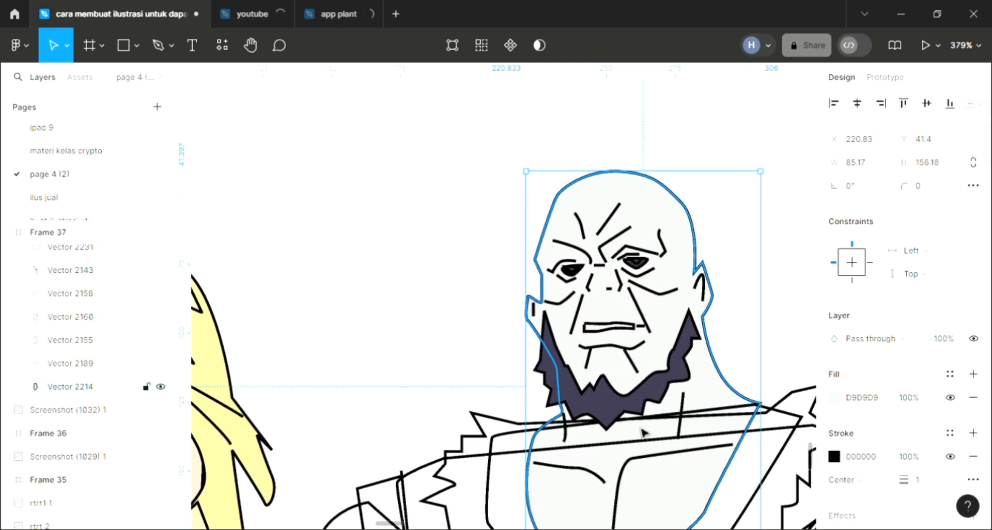
scroll(643, 432, "down", 2)
scroll(643, 433, "down", 2)
scroll(408, 434, "down", 1)
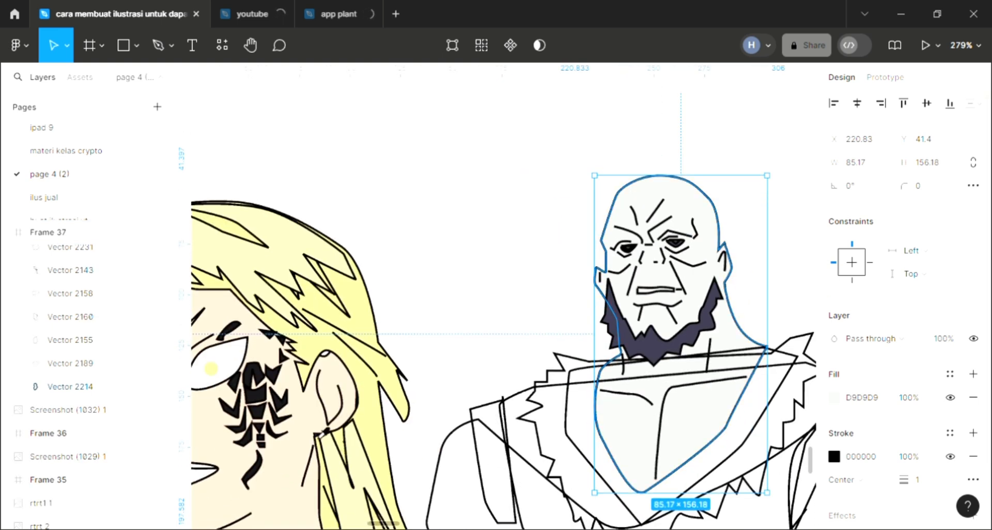
key("i")
left_click(302, 432)
left_click(579, 436)
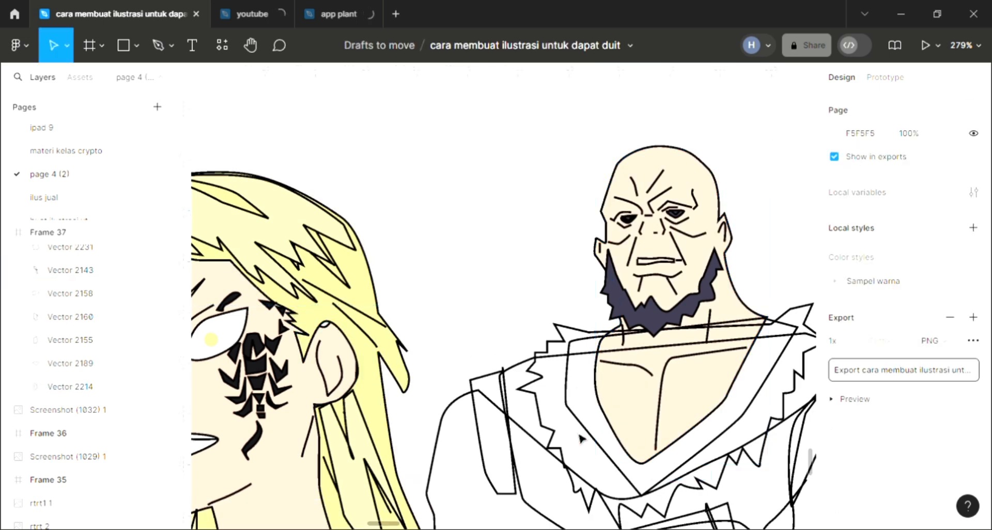
Step: Send the V-shaped inner collar around the bald man's chest to the back and fill it with dark purple sampled from the palette
scroll(579, 437, "right", 1)
left_click(654, 465)
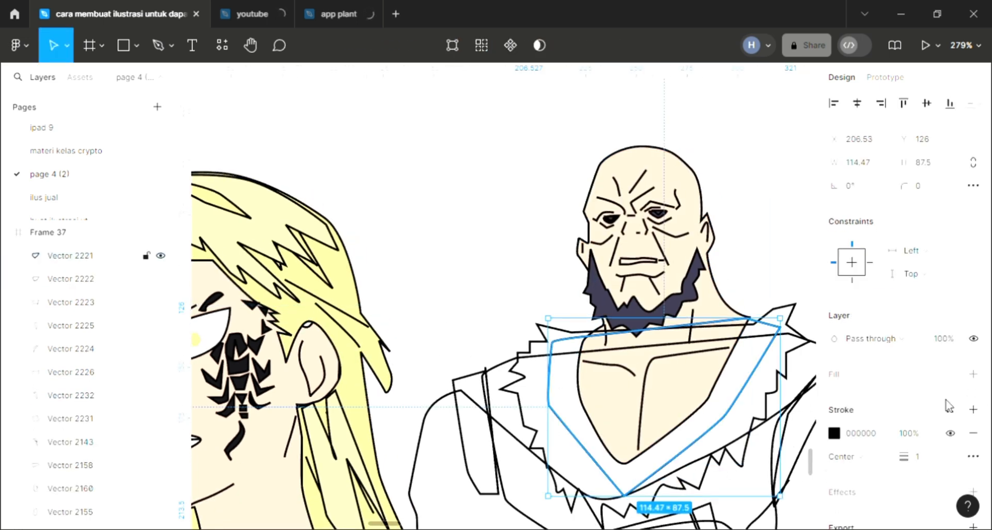
left_click(973, 375)
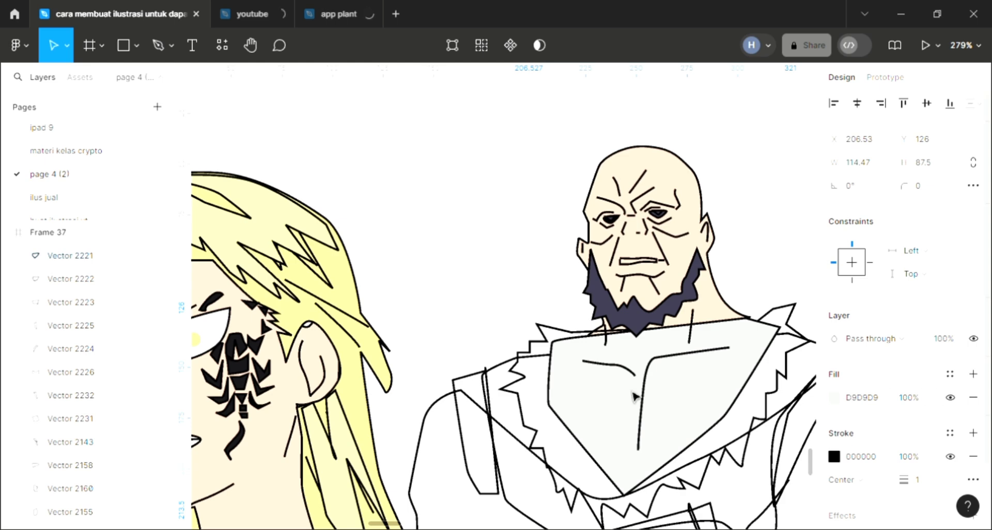
key("[")
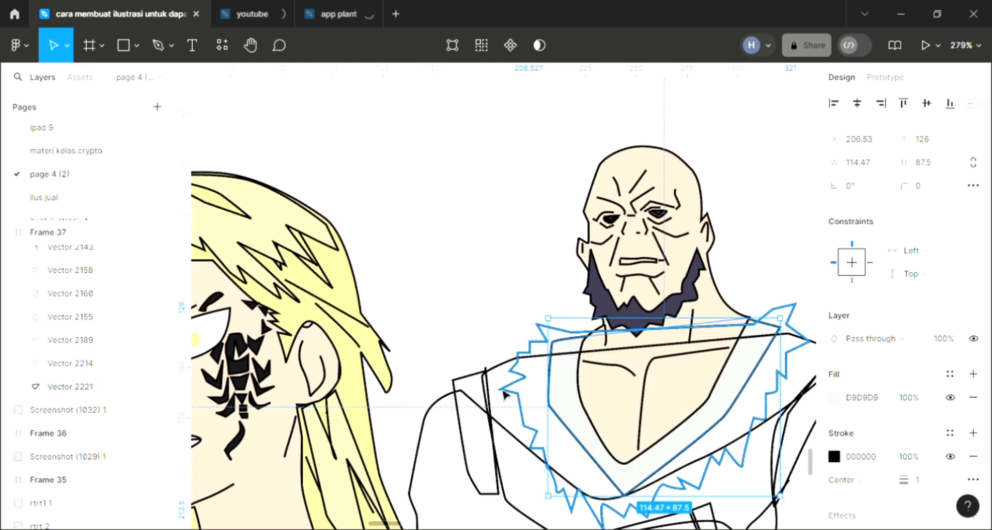
scroll(505, 399, "left", 3)
scroll(505, 399, "down", 1)
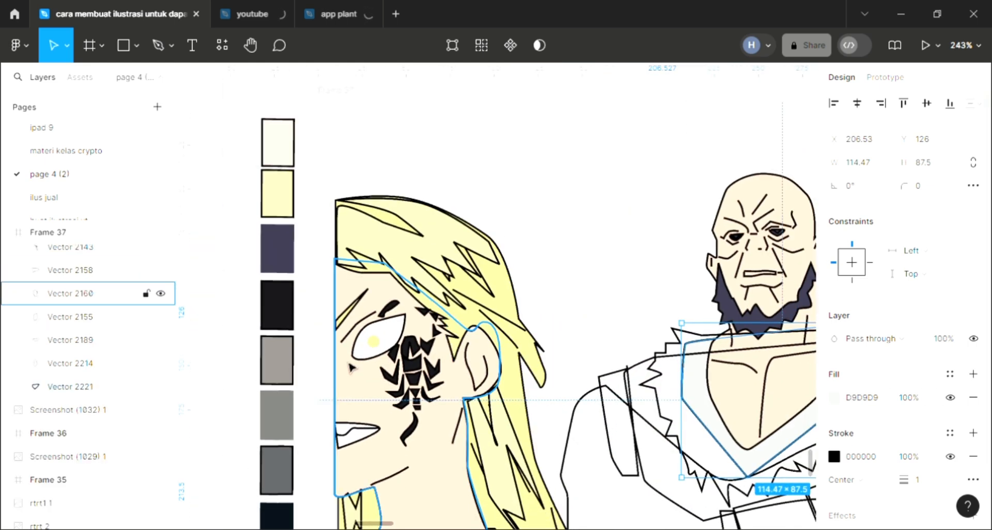
key("i")
left_click(281, 258)
left_click(551, 387)
Step: Fill the jagged fur trim around the collar with near-black 161418 sampled from the scorpion tattoo and send it to the back
scroll(552, 387, "right", 3)
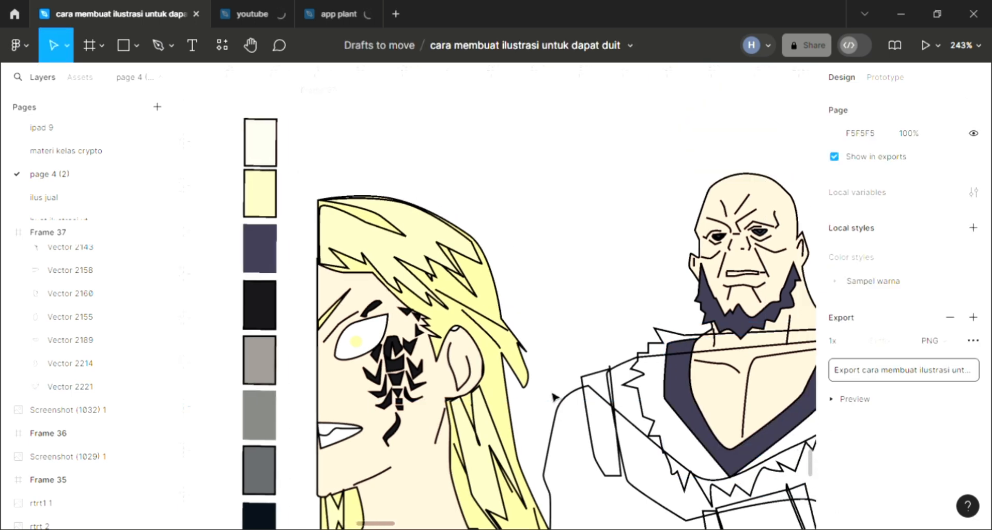
left_click(609, 409)
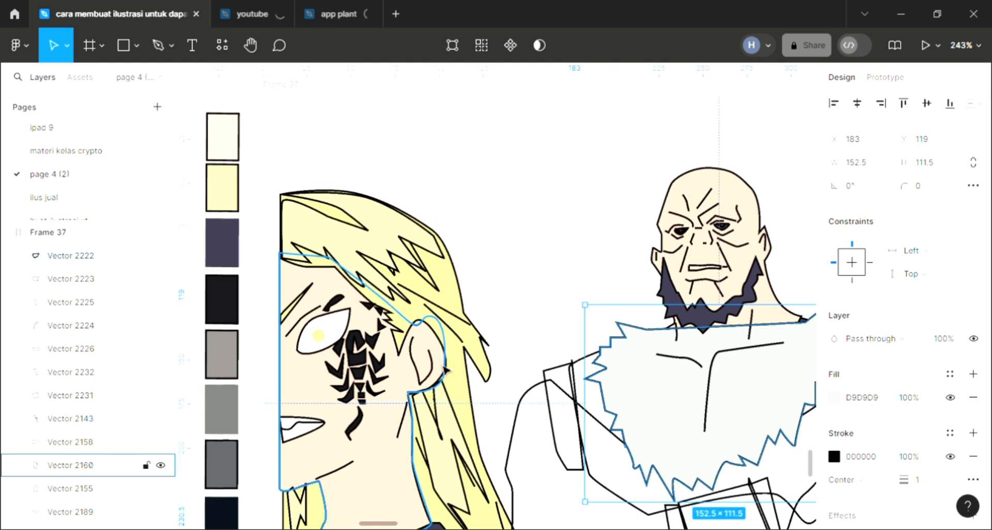
key("i")
left_click(746, 133)
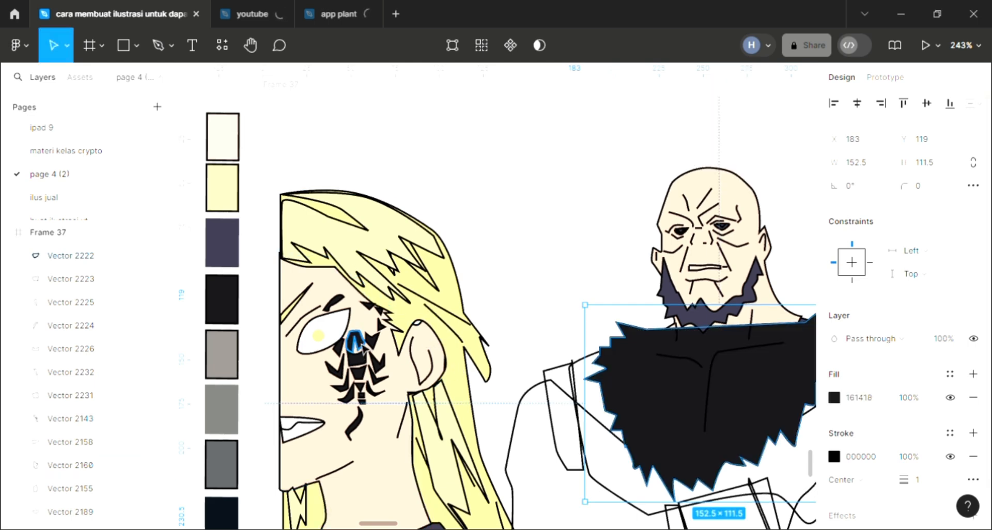
key("ctrl+shift+bracketleft")
Step: Send the bald man's vest shape to the back and fill it with dark purple 3A374C sampled from the inner collar
scroll(514, 468, "right", 3)
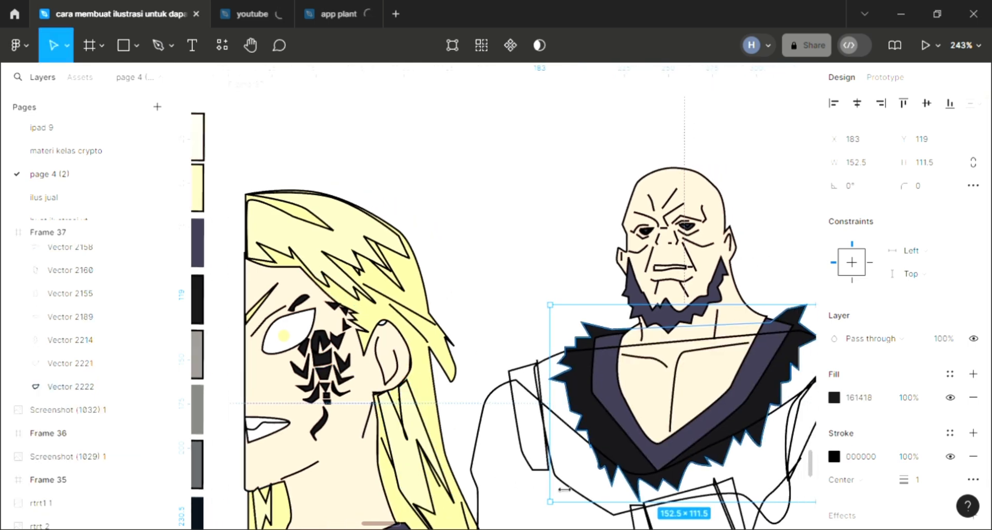
left_click(575, 495)
scroll(574, 495, "down", 3)
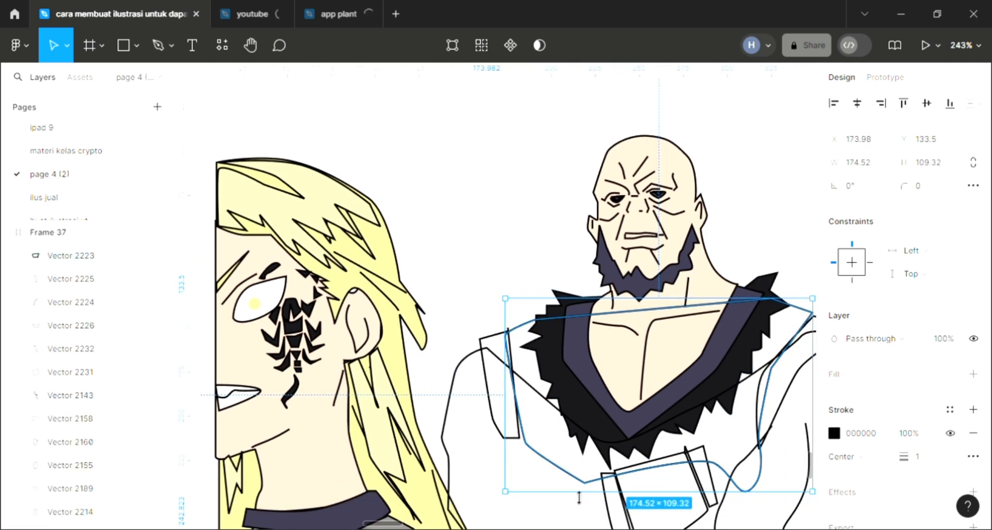
left_click(973, 374)
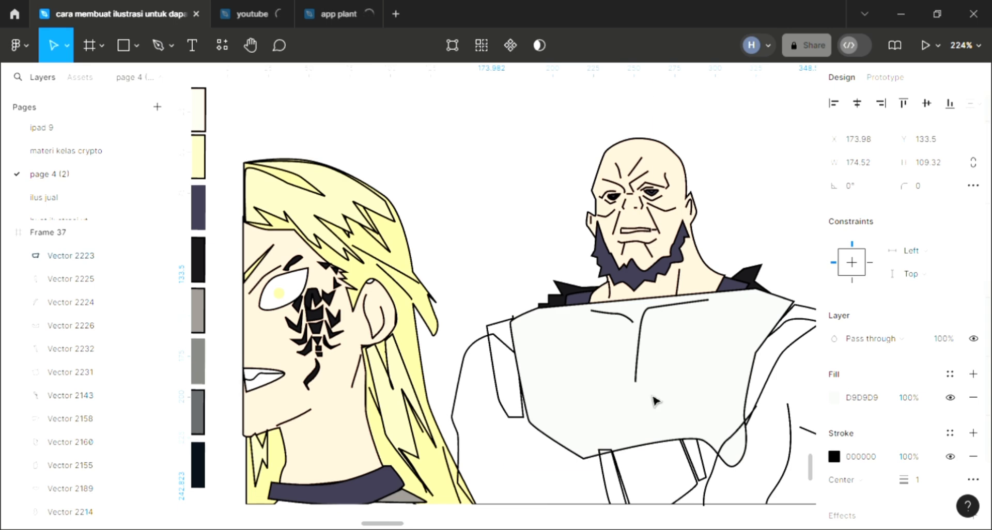
key("ctrl+shift+bracketleft")
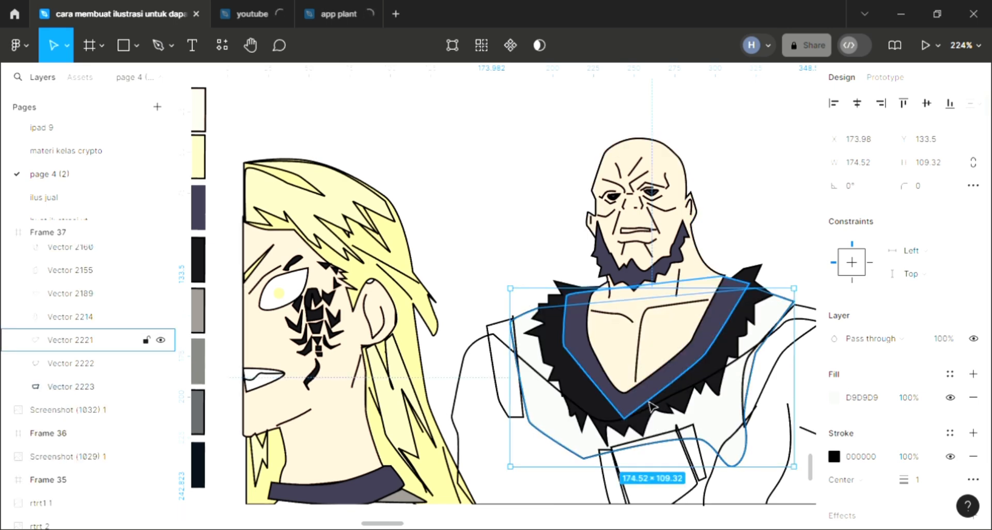
key("i")
left_click(649, 401)
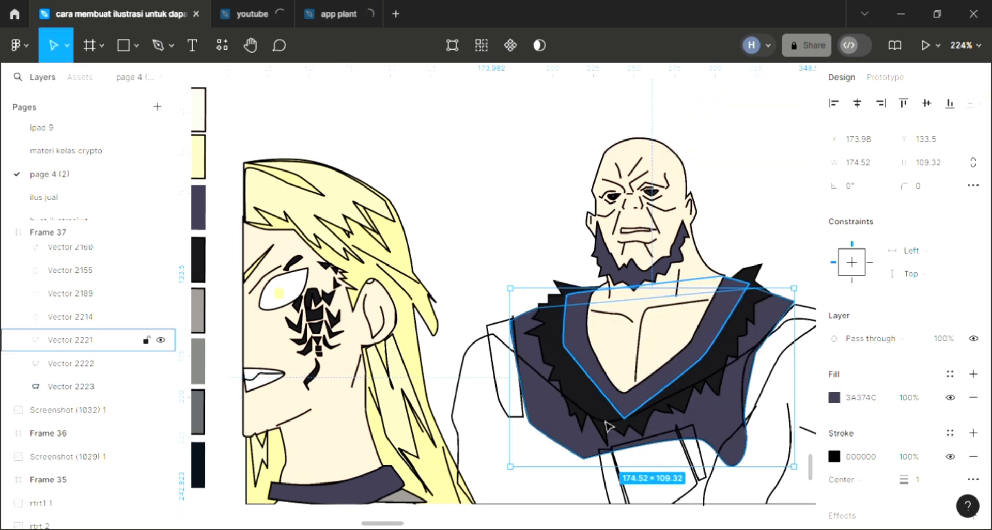
Step: Apply a near-black 161418 fill to the narrow strap shape on the bald man's shoulder nearest the blond character
left_click(508, 412)
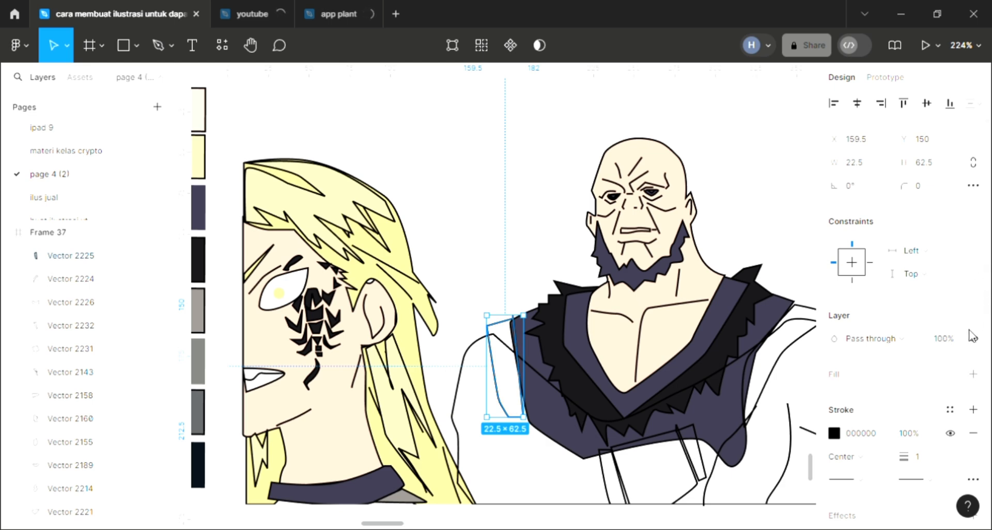
left_click(974, 374)
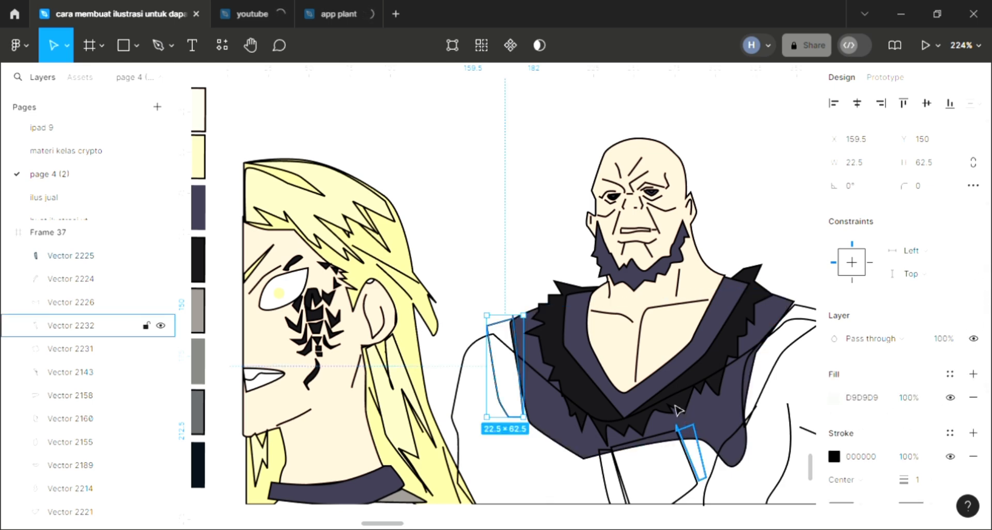
key("i")
left_click(693, 455)
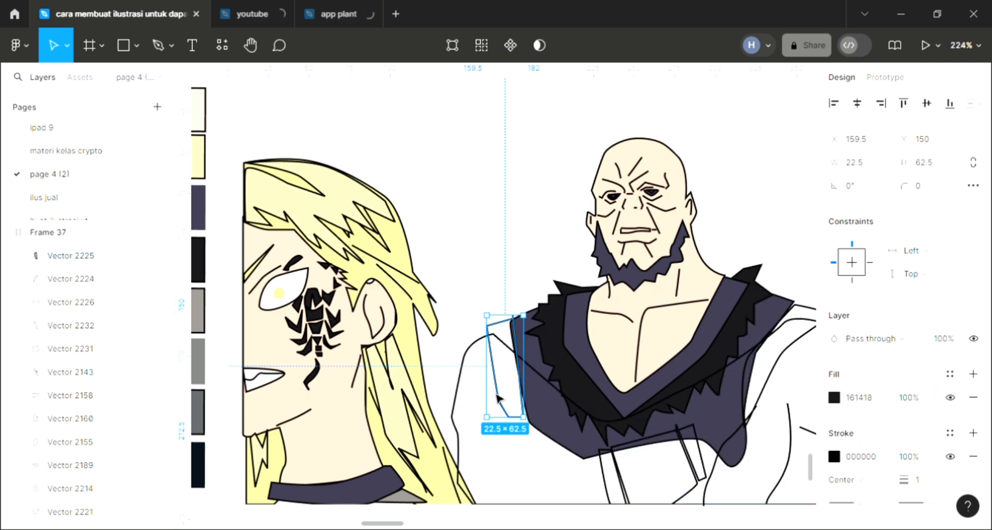
key("Escape")
Step: Close the shoulder strap's vector path by moving its top corner point onto the loose end point just above it
scroll(504, 344, "up", 3)
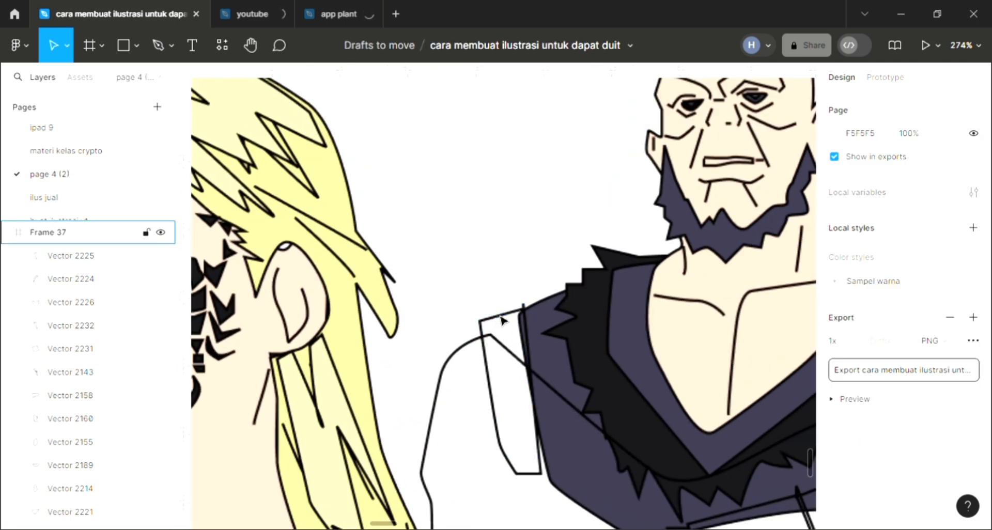
left_click(509, 314)
scroll(517, 316, "up", 10)
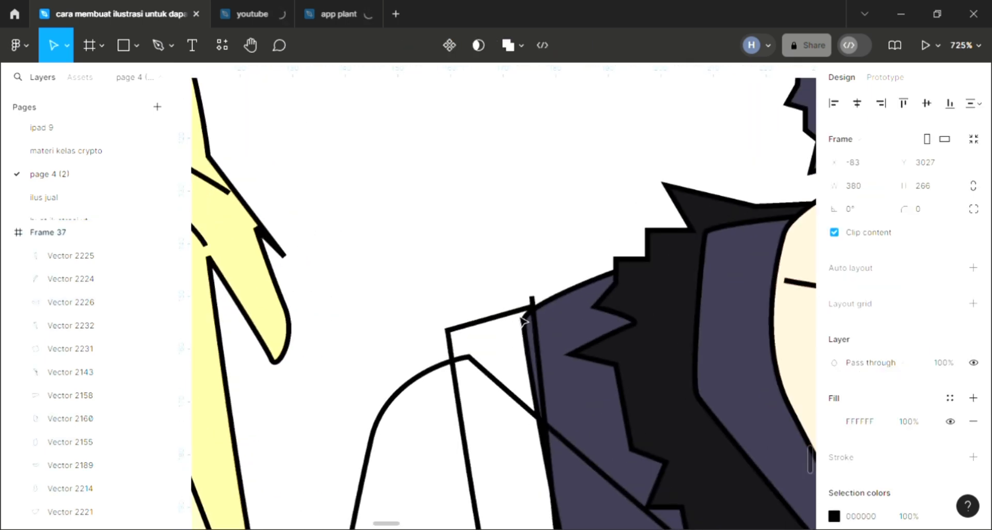
double_click(534, 312)
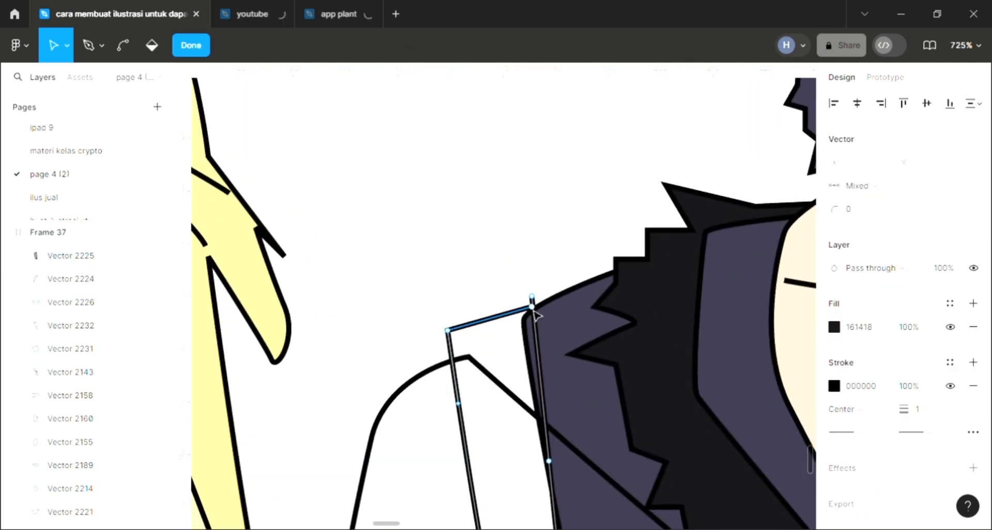
left_click_drag(532, 308, 532, 297)
scroll(532, 298, "down", 4)
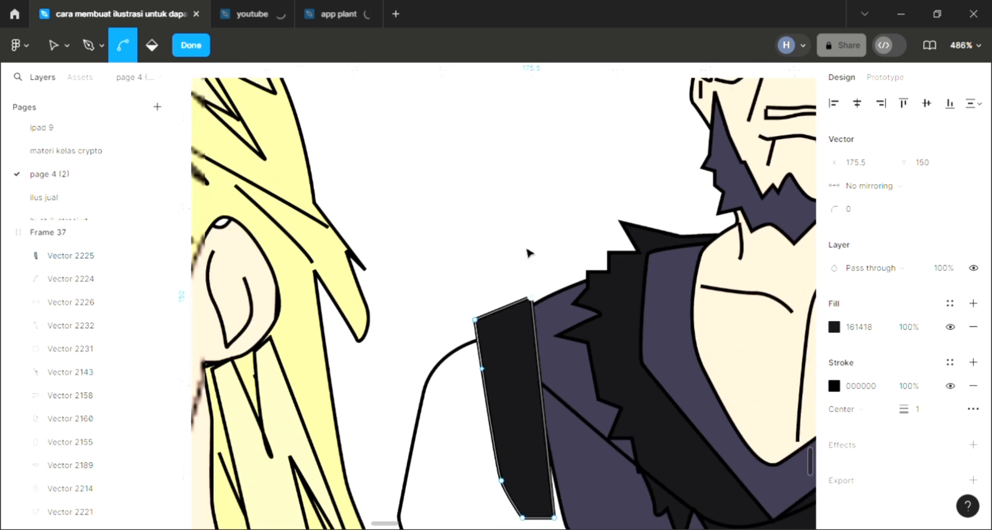
key("Escape")
key("Escape")
Step: Fill the curved strap on the bald man's opposite shoulder with near-black 161418
scroll(527, 252, "down", 5)
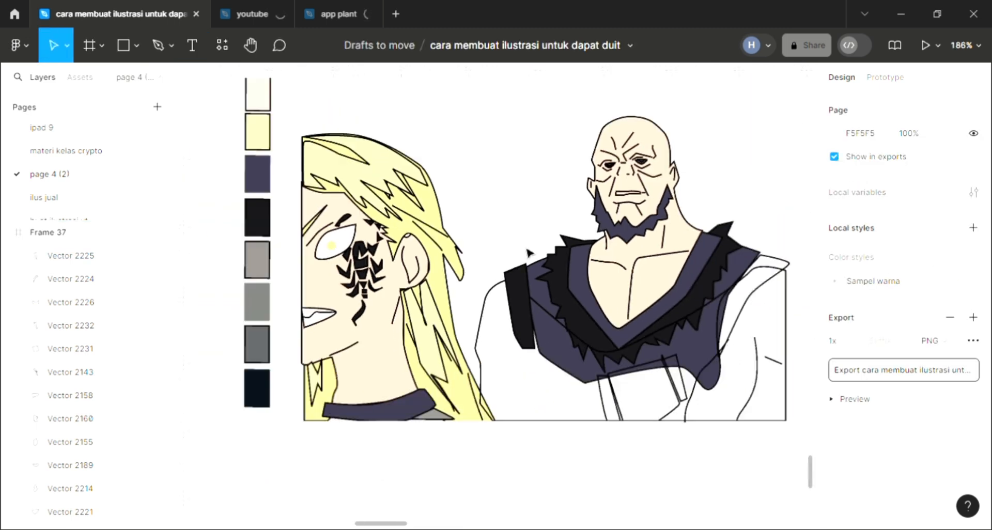
scroll(528, 252, "right", 3)
left_click(708, 294)
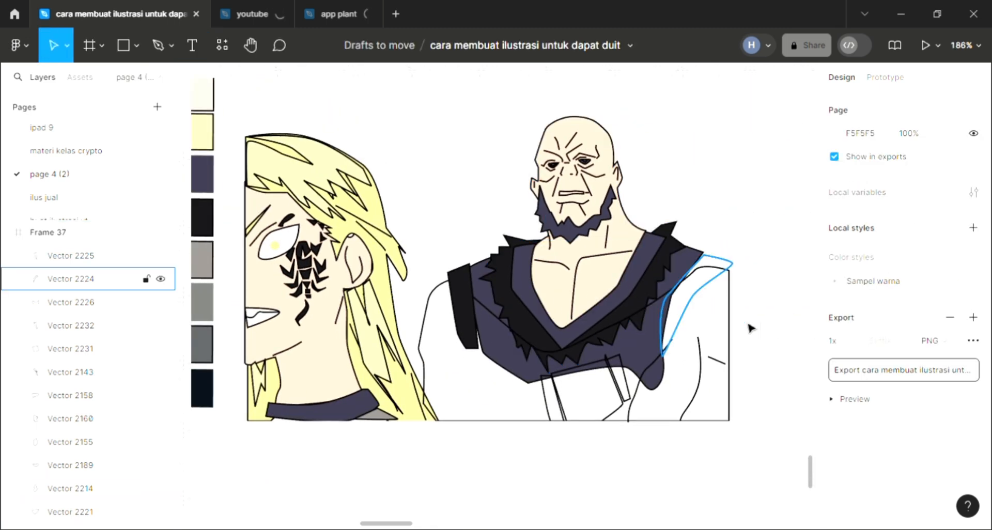
left_click(974, 375)
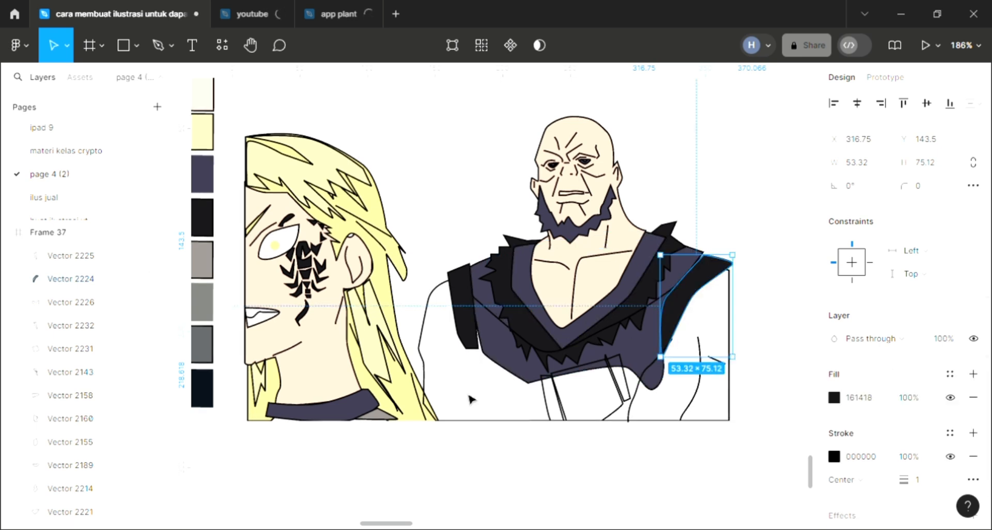
Step: Fill the bald man's arms-and-torso shape with skin tone FBD6C2 sampled from his chest and send it to the back
left_click(510, 431)
left_click(505, 363)
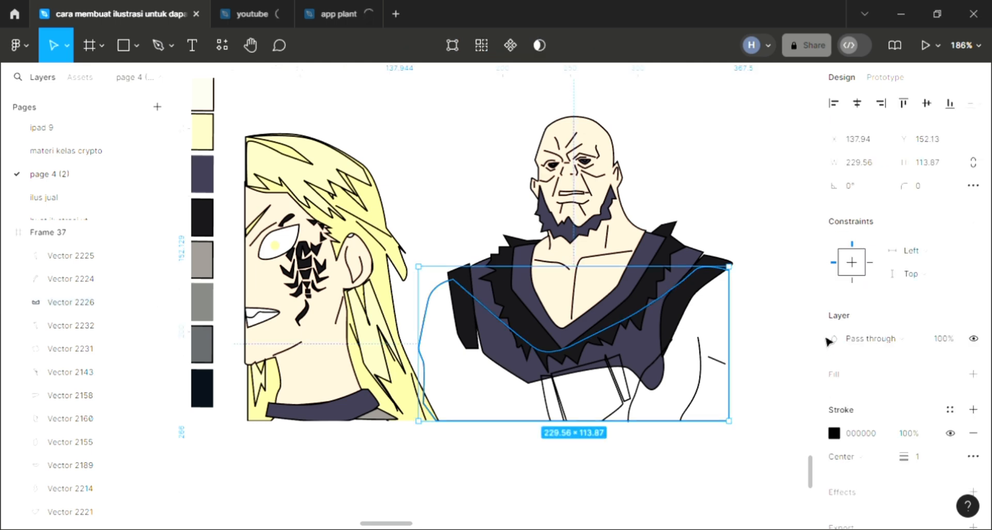
left_click(973, 374)
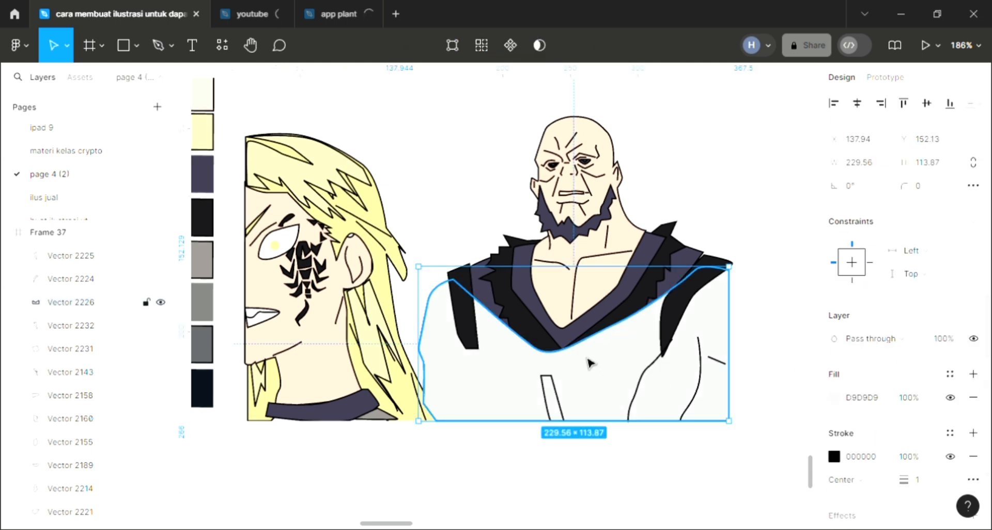
key("i")
left_click(589, 287)
key("ctrl+shift+bracketleft")
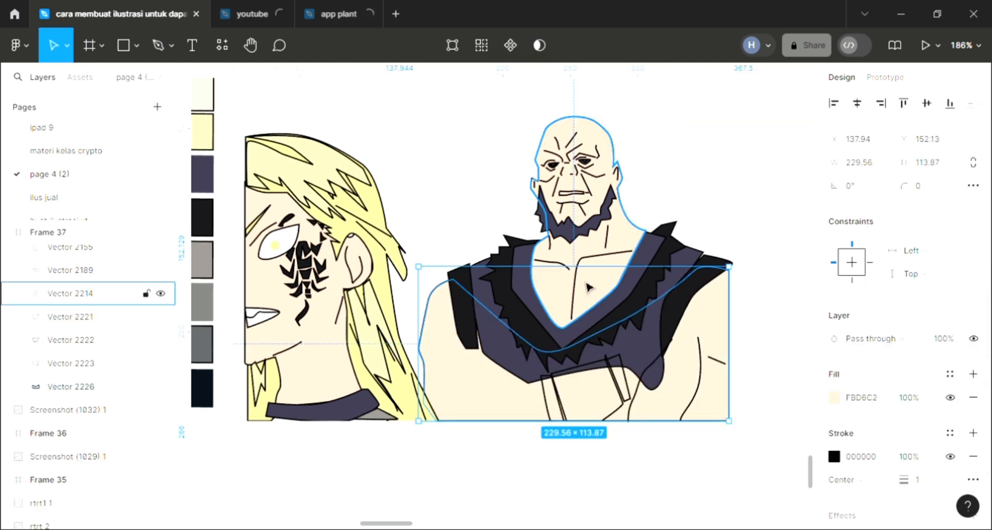
Step: Fill the narrow strap below the bald man's fur collar, nearest the frame's outer edge, with near-black 161418 sampled from the collar
left_click(629, 401)
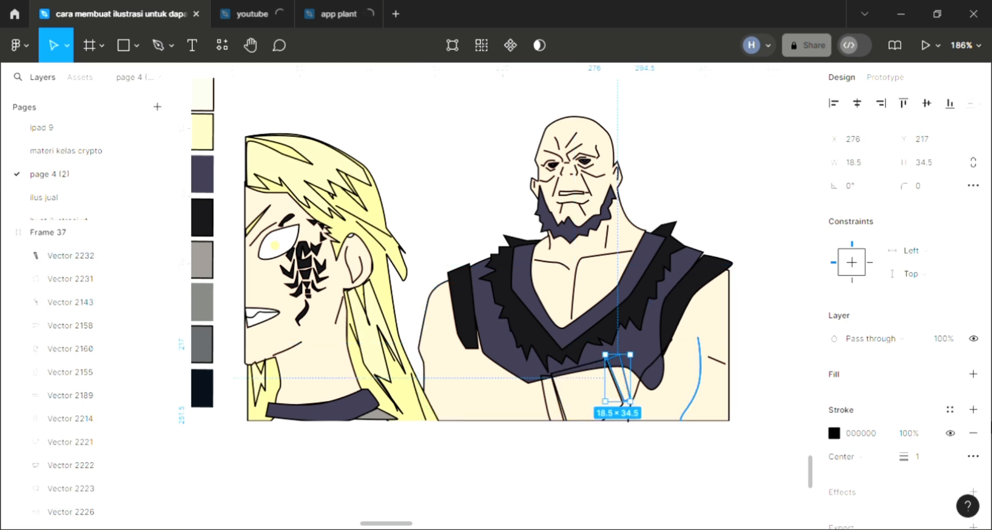
left_click(973, 373)
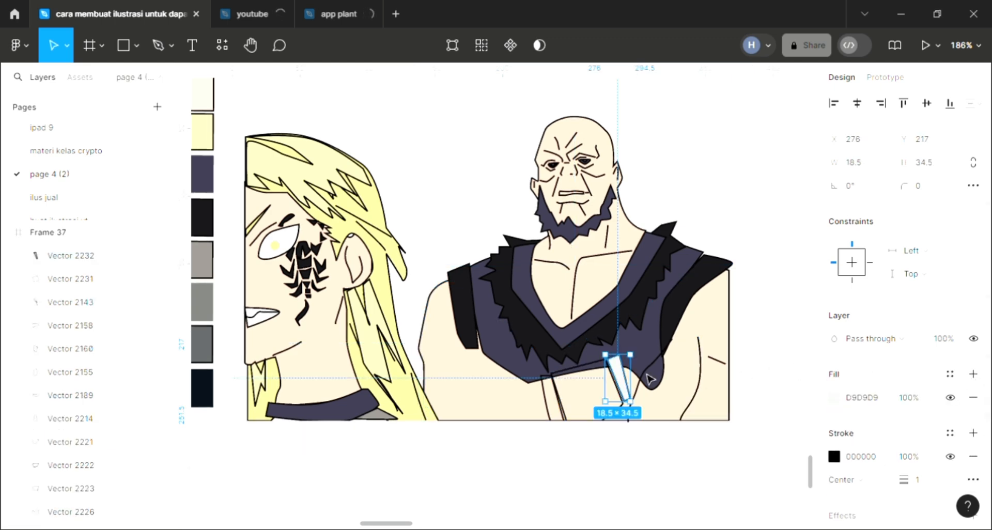
scroll(635, 370, "up", 2, "ctrl")
key("i")
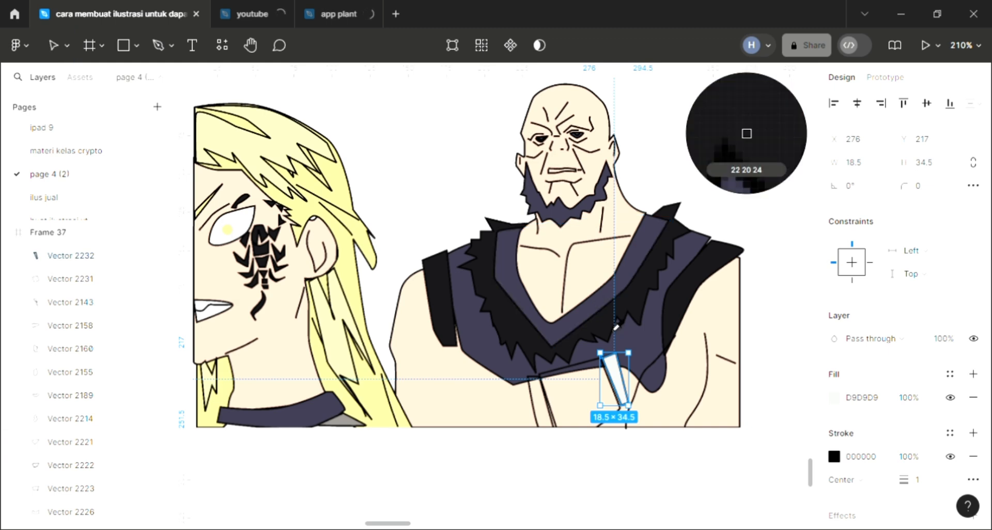
left_click(615, 331)
Step: Fill the four-sided panel between the two narrow straps below the vest with dark purple 3A374C
left_click(553, 401)
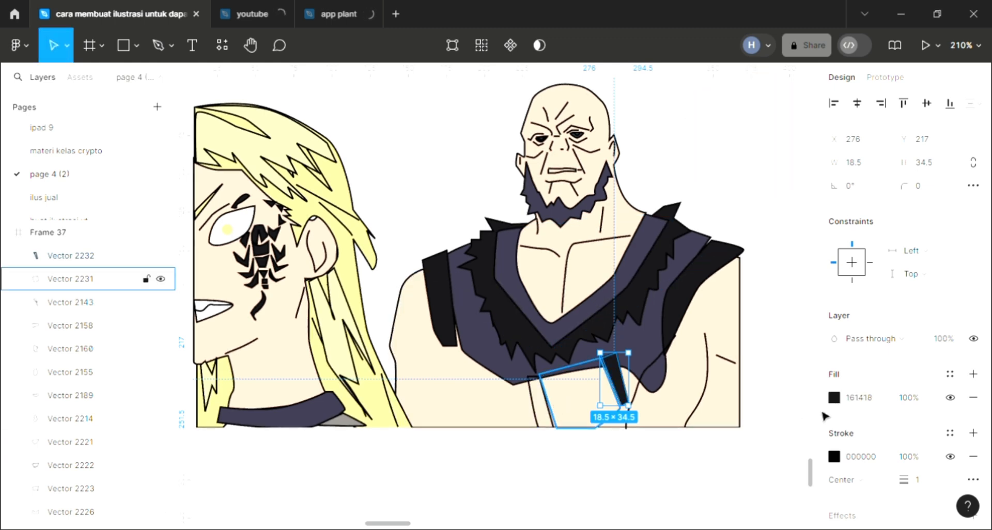
left_click(973, 374)
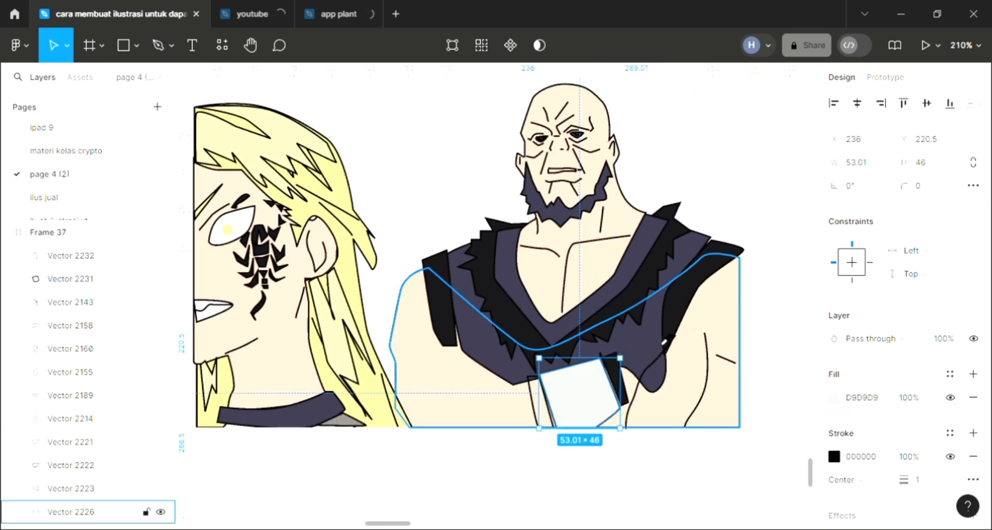
key("i")
left_click(597, 394)
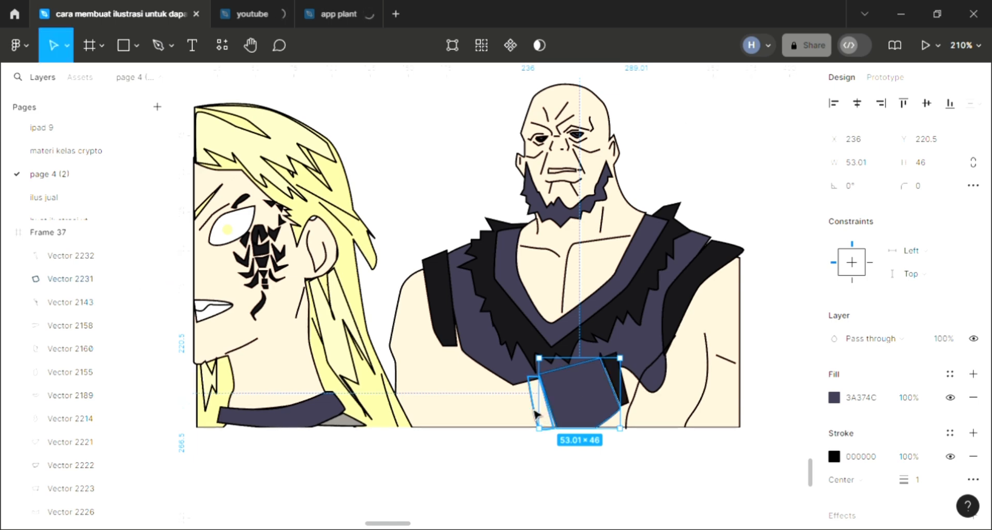
Step: Fill the remaining narrow strap beside the purple panel with the near-black sampled from the bald man's shoulder strap
left_click(534, 411)
left_click(974, 373)
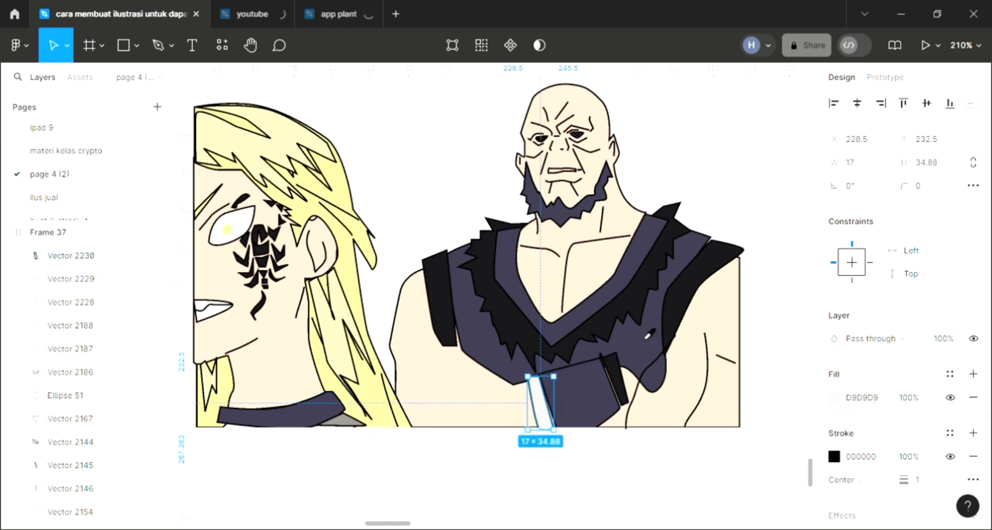
key("i")
left_click(707, 248)
left_click(635, 462)
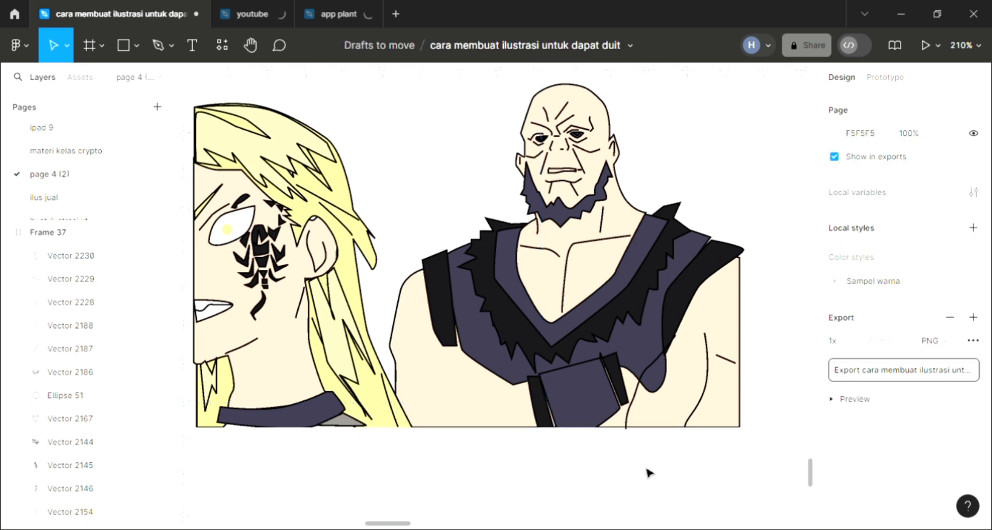
Step: Change the background fill of Frame 37 to red D93030 and convert it to a linear gradient
scroll(635, 447, "up", 2)
scroll(637, 441, "down", 1)
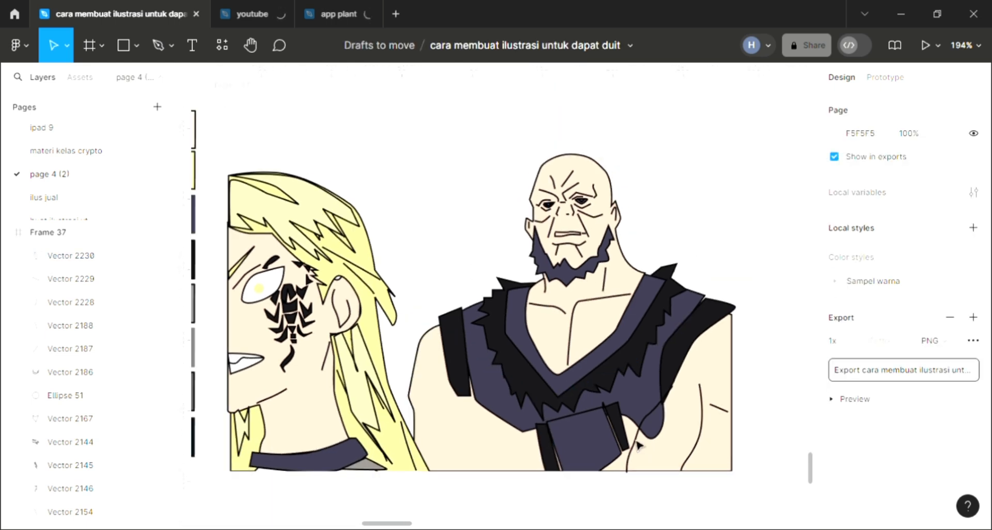
scroll(637, 440, "left", 1)
scroll(636, 441, "up", 2)
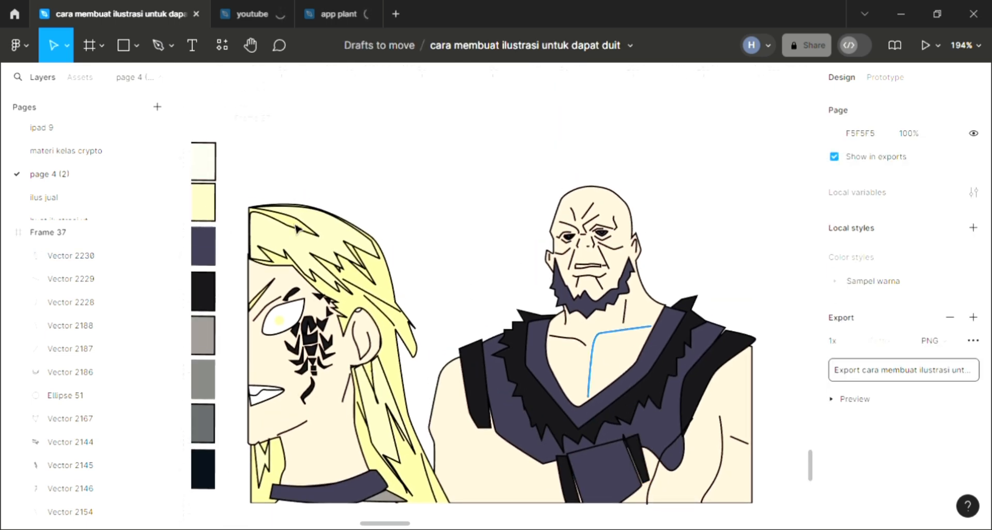
left_click(424, 200)
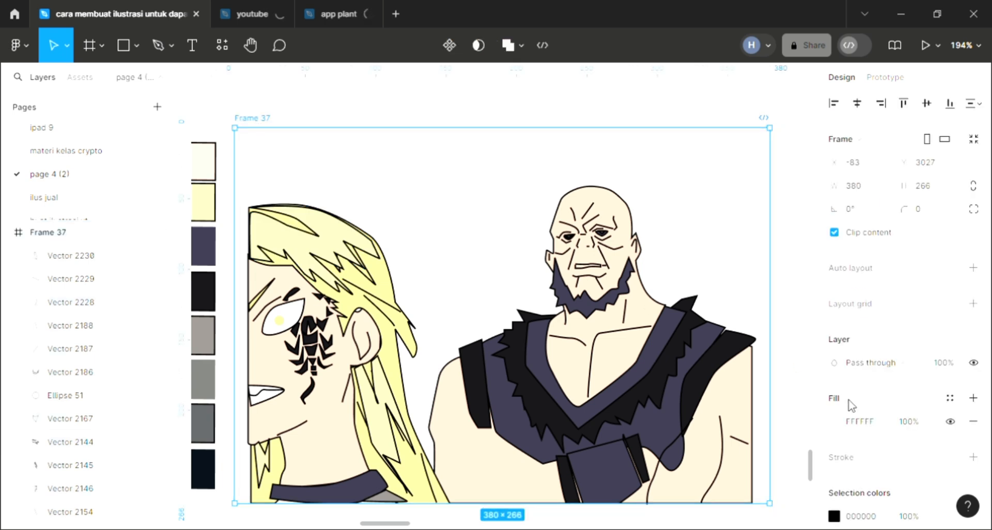
left_click(835, 421)
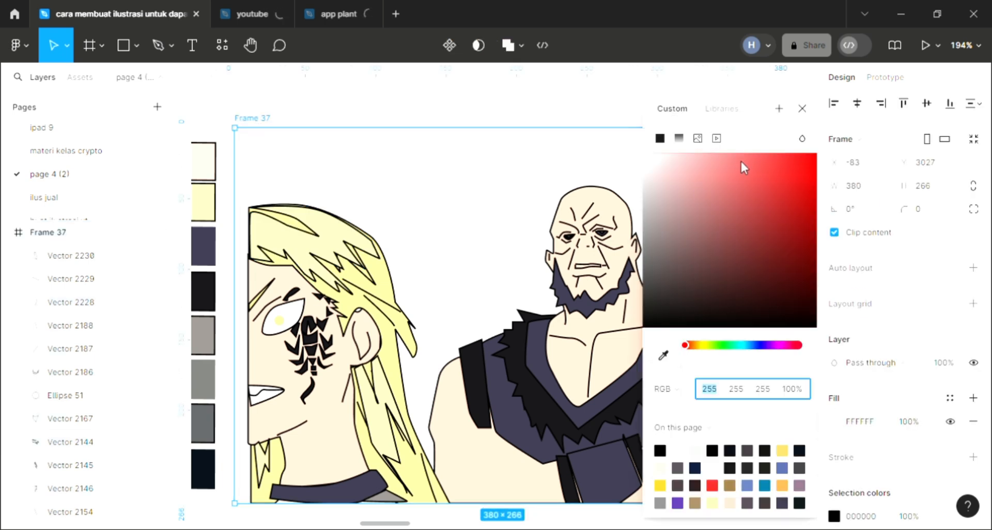
left_click(778, 178)
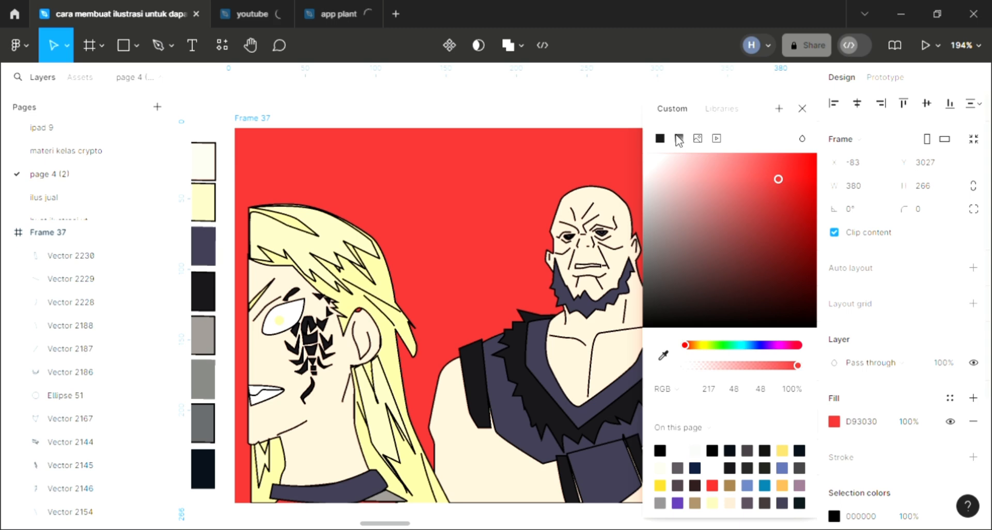
left_click(679, 138)
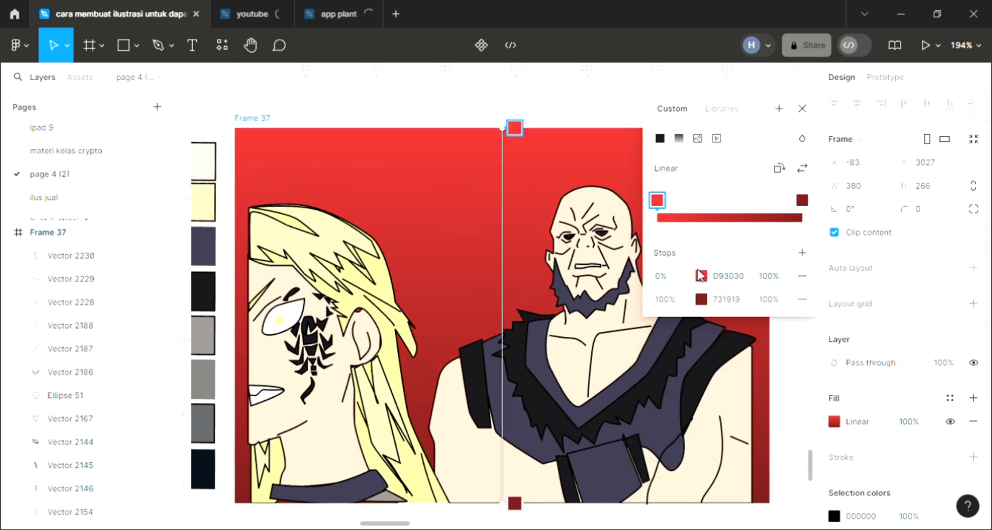
Step: Recolour the 0% stop of the frame's background gradient to turquoise 30D9B0
left_click(701, 276)
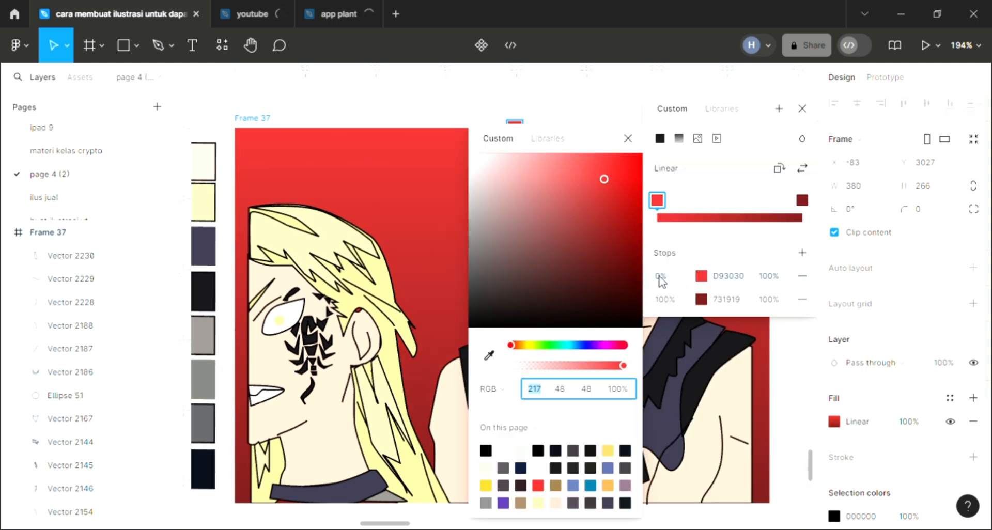
left_click_drag(528, 346, 562, 345)
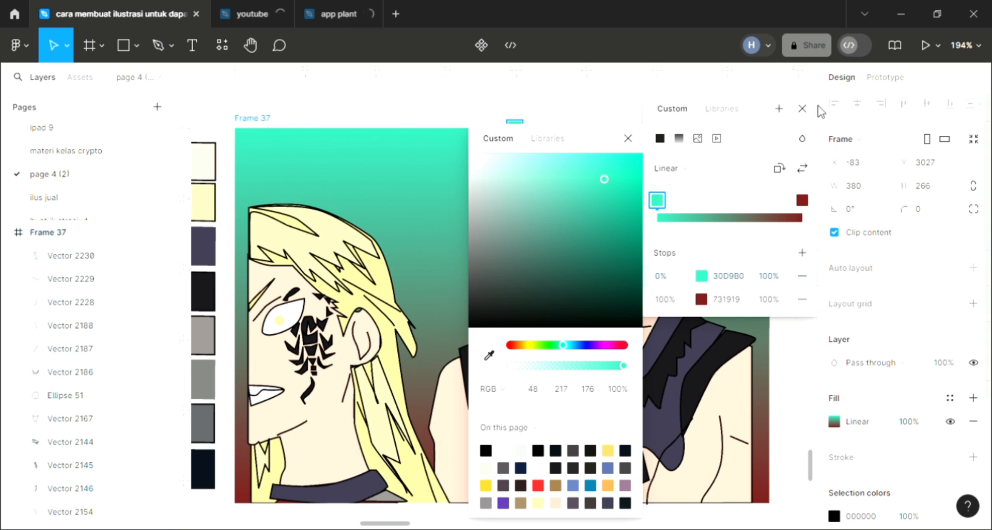
left_click(801, 110)
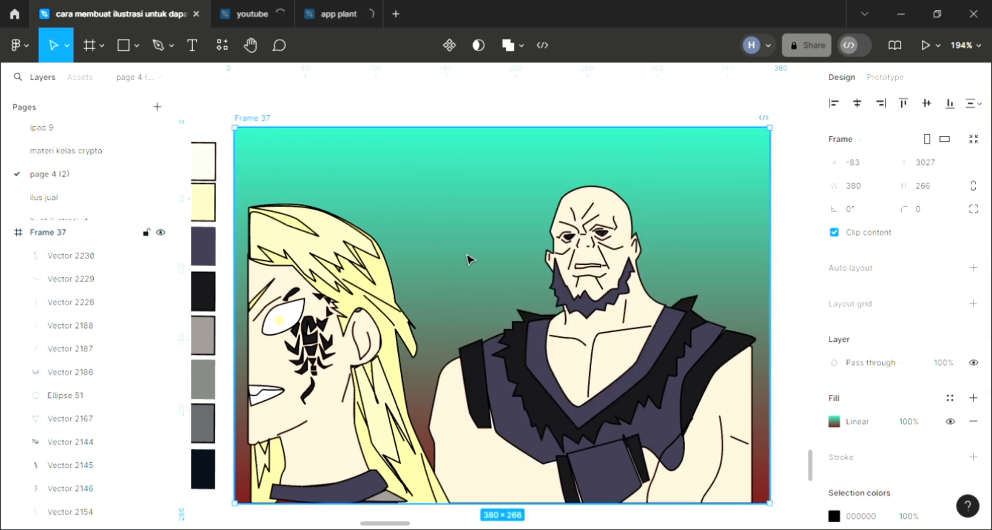
Step: Trim both vertical sides of Frame 37 inward so its edges meet the blond character's cut-off face and the bald man's outer arm
left_click_drag(250, 336, 265, 338)
scroll(428, 367, "right", 2)
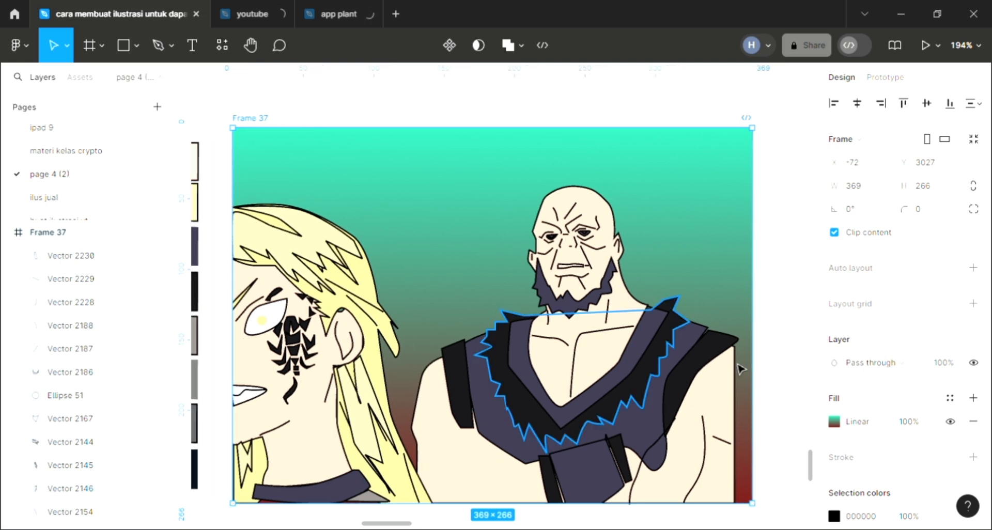
left_click_drag(753, 295, 735, 297)
left_click(737, 402)
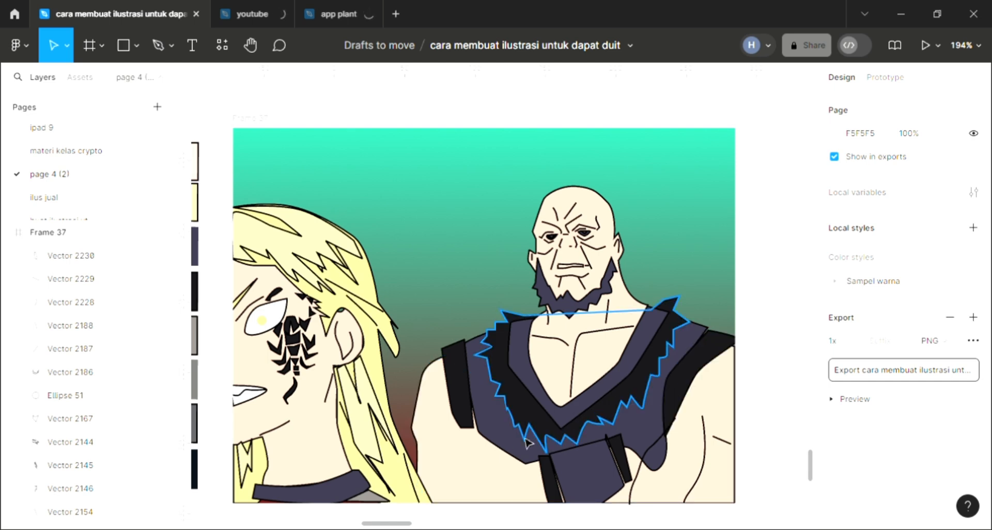
Step: Draw a closed jagged shadow shape about 39.5 × 97 with the Pen tool along the outer edge of the bald man's arm
left_click(157, 52)
scroll(468, 248, "up", 3)
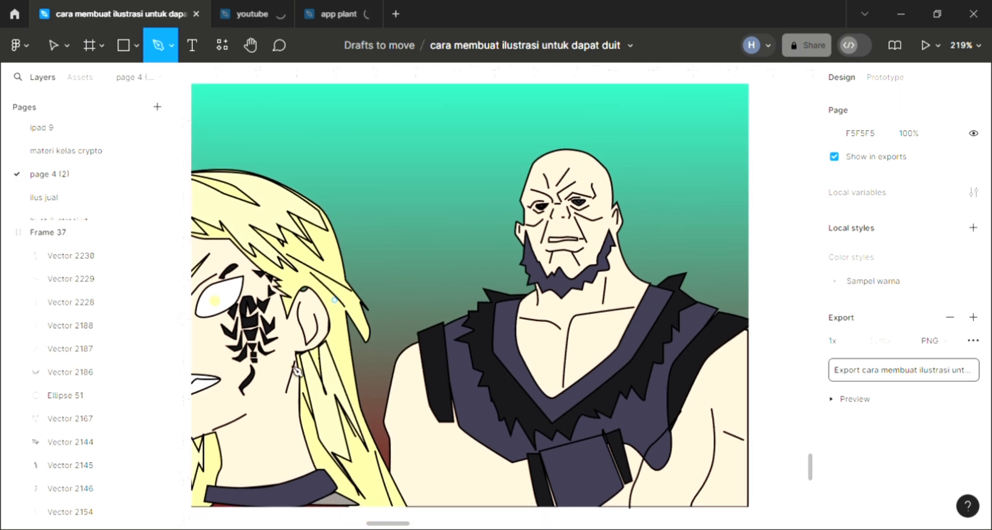
scroll(299, 417, "down", 2)
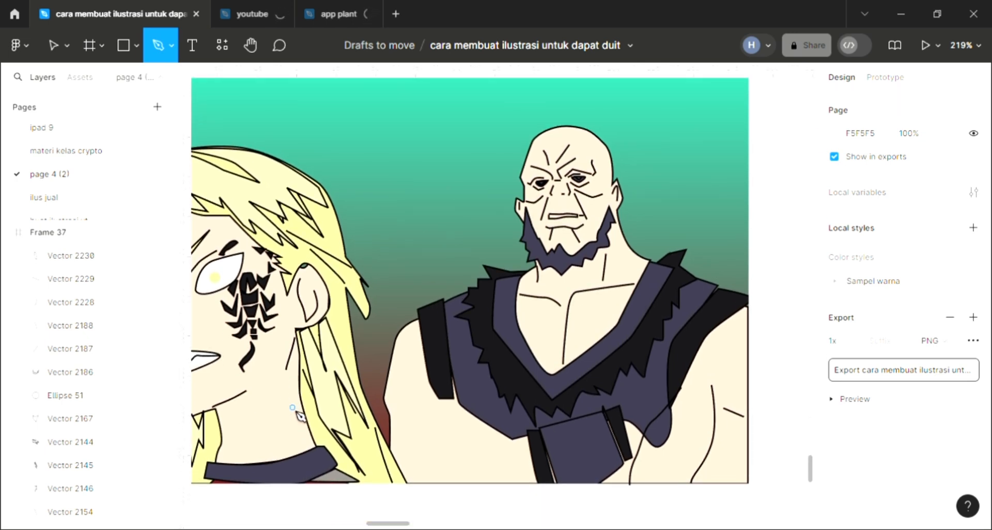
scroll(298, 417, "right", 1)
scroll(299, 416, "right", 4)
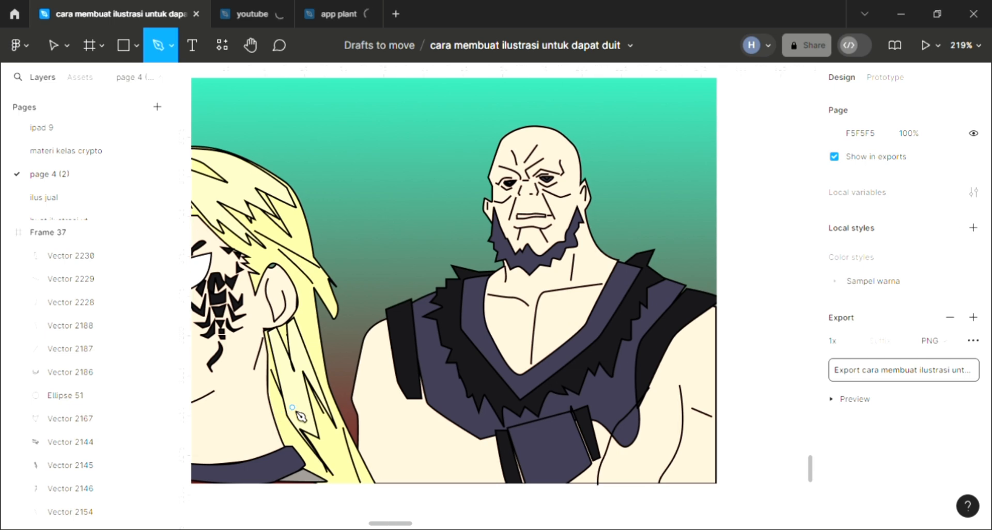
scroll(691, 342, "up", 1, "ctrl")
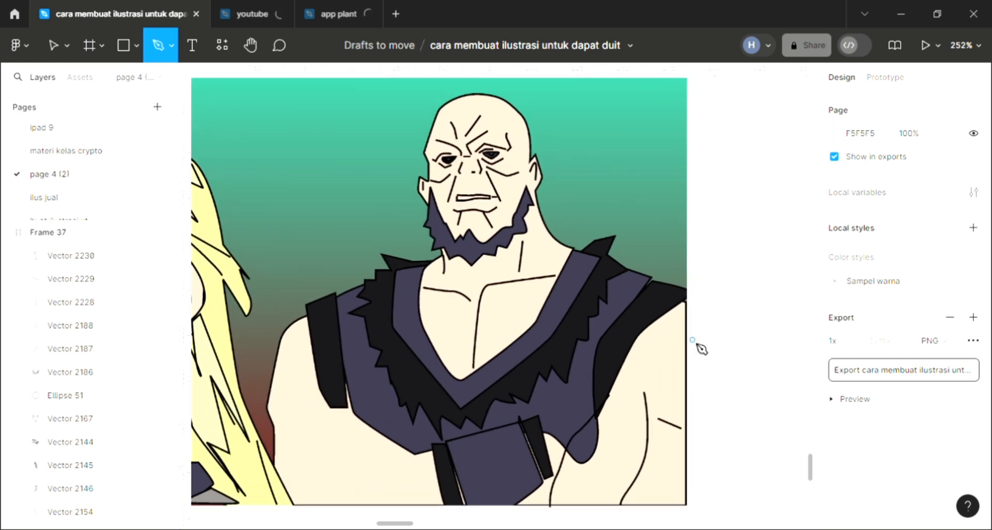
left_click(684, 326)
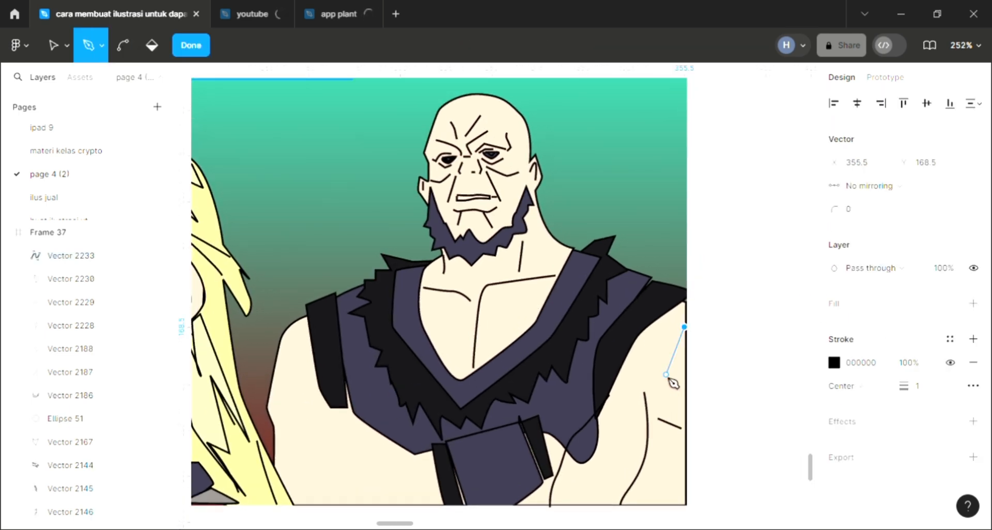
left_click(665, 374)
left_click(642, 392)
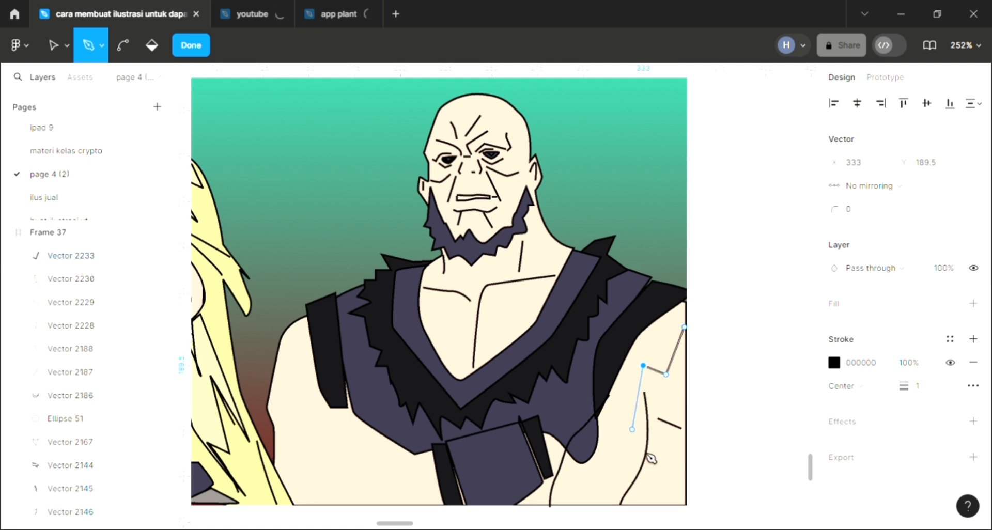
left_click_drag(628, 469, 655, 457)
left_click_drag(670, 414, 666, 451)
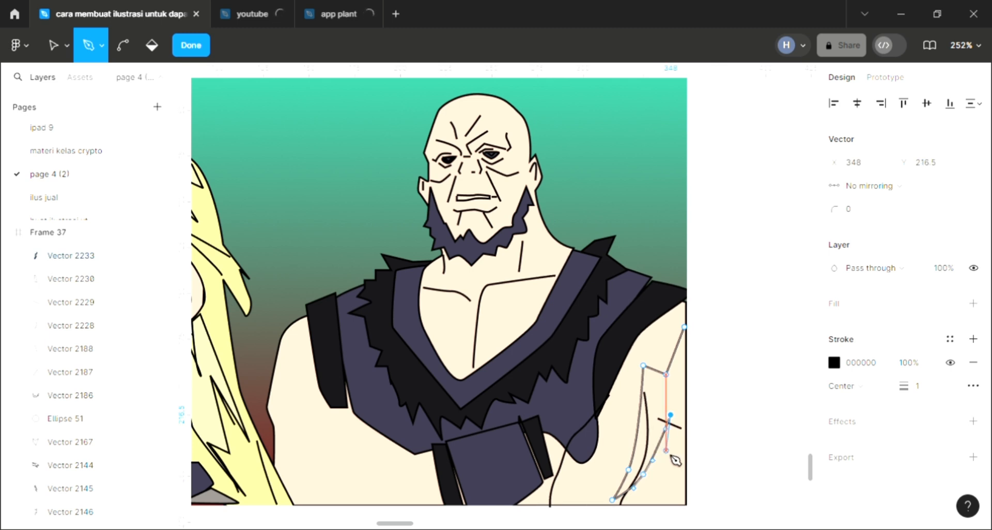
left_click(674, 505)
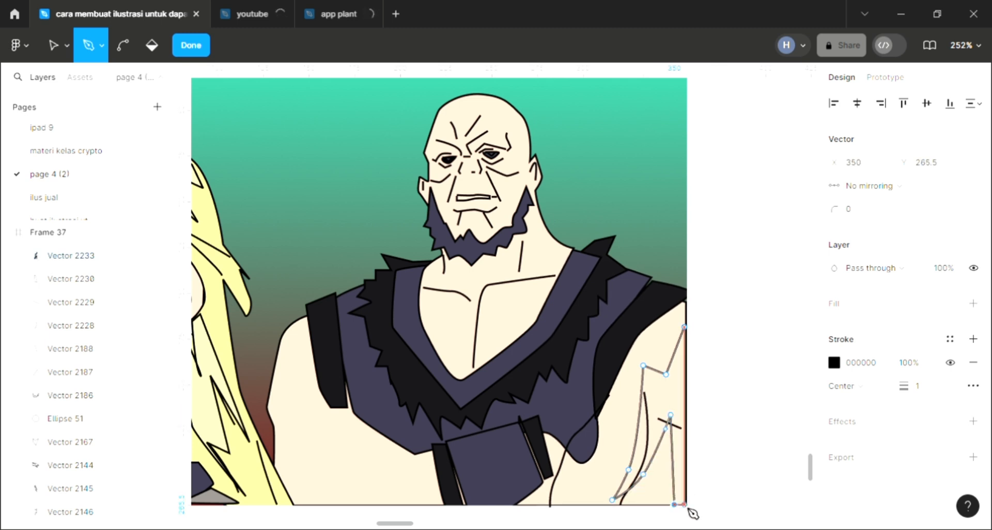
left_click(685, 328)
left_click(686, 328)
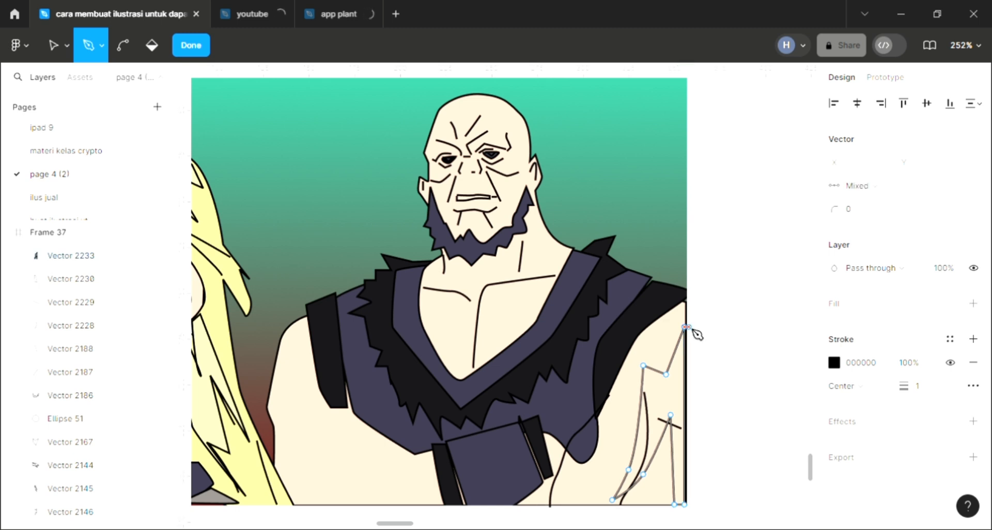
key("Escape")
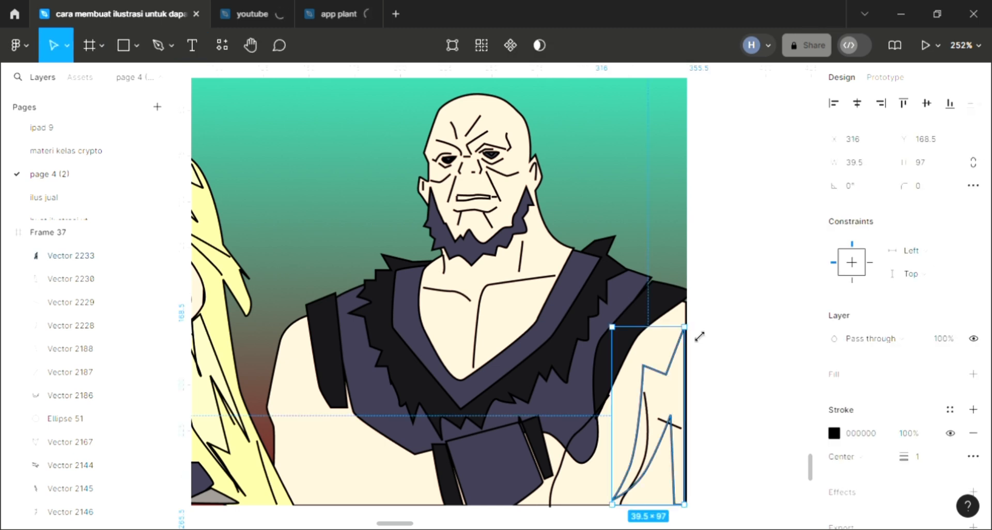
Step: Fill the new arm shadow shape with near-black 161418 at 80% opacity
left_click(971, 374)
key("i")
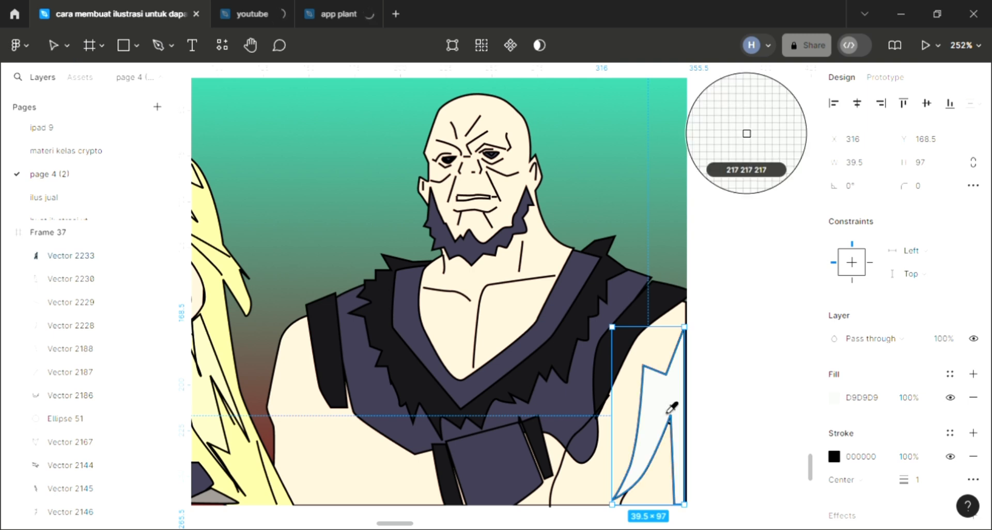
left_click(681, 365)
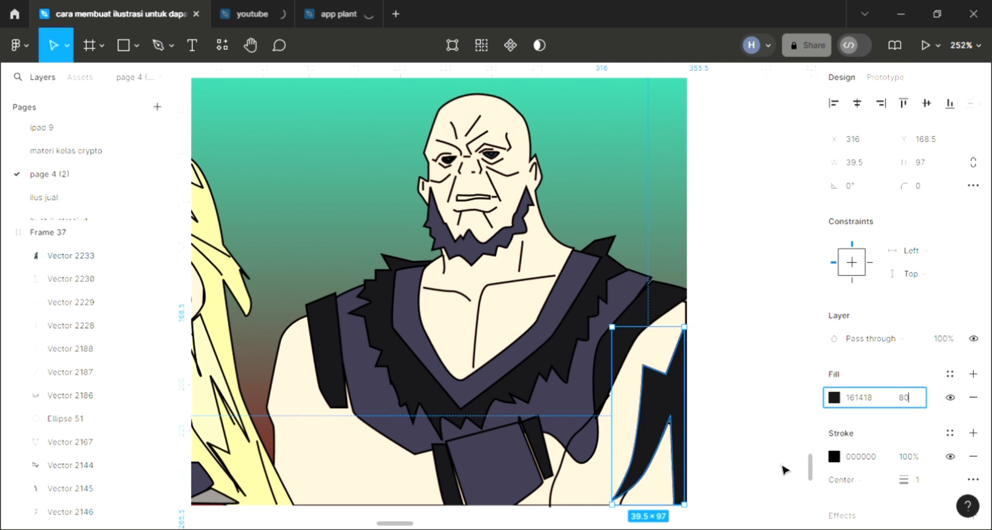
type("80")
key("Return")
left_click(735, 396)
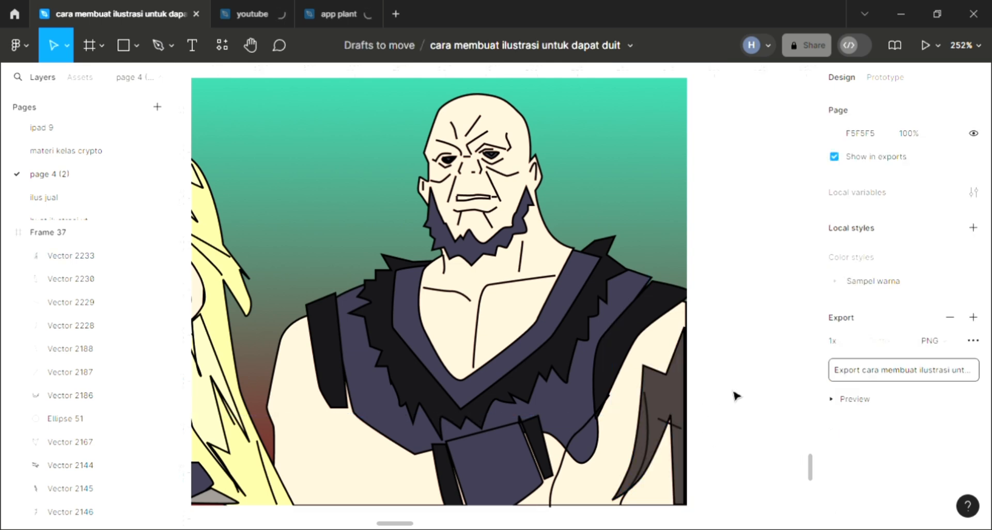
Step: Draw the inner edge of a shadow shape with the Pen tool, from the bald man's crown through his face and beard to his upper chest
scroll(720, 405, "down", 2)
scroll(719, 404, "left", 5)
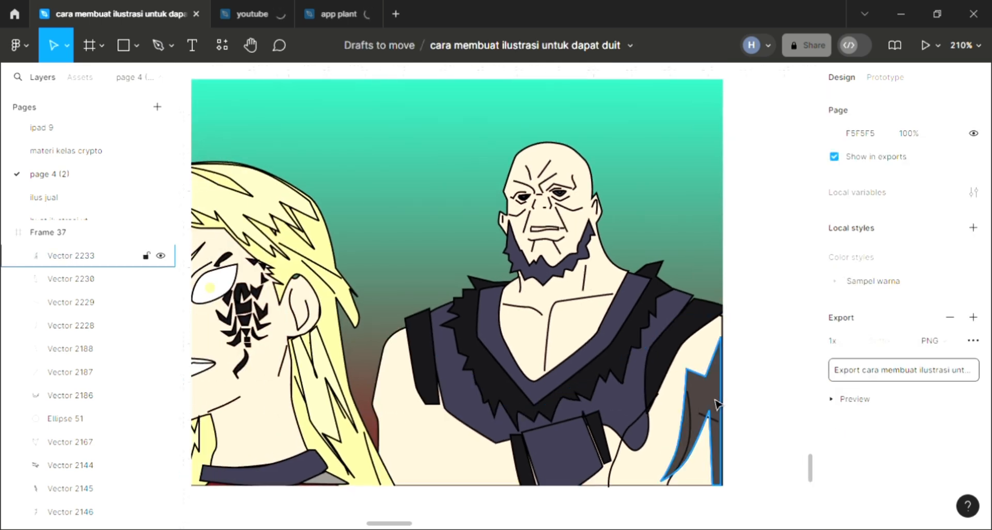
scroll(720, 405, "left", 3)
scroll(717, 403, "left", 1)
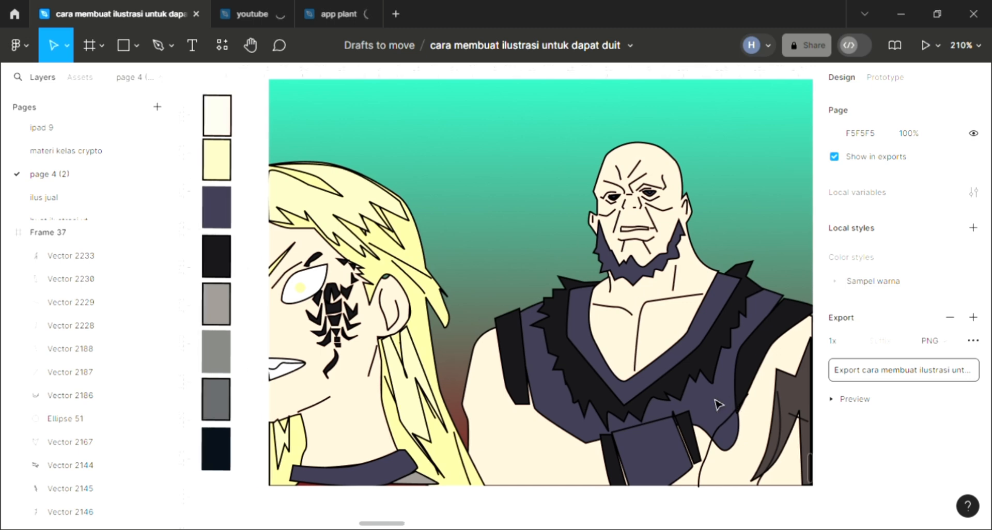
left_click(156, 47)
scroll(437, 291, "up", 1)
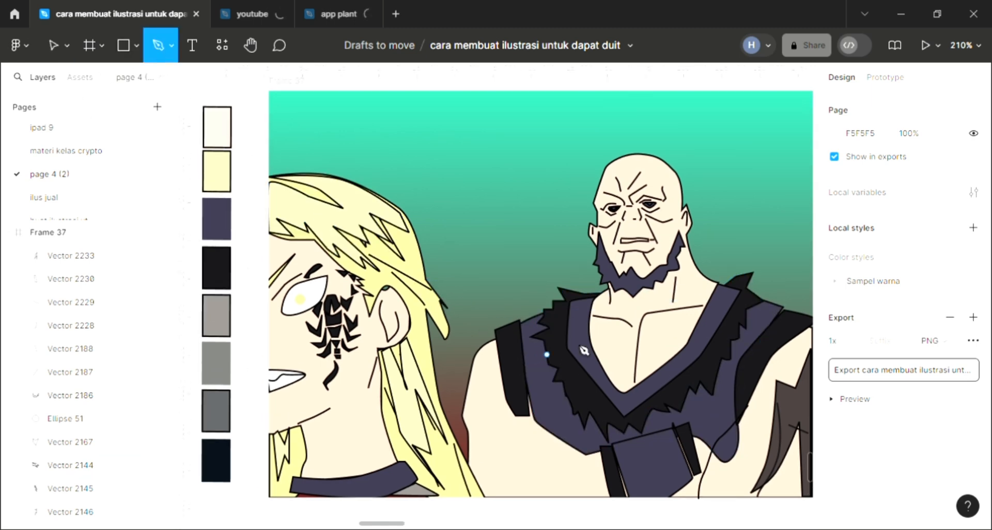
scroll(687, 271, "up", 5)
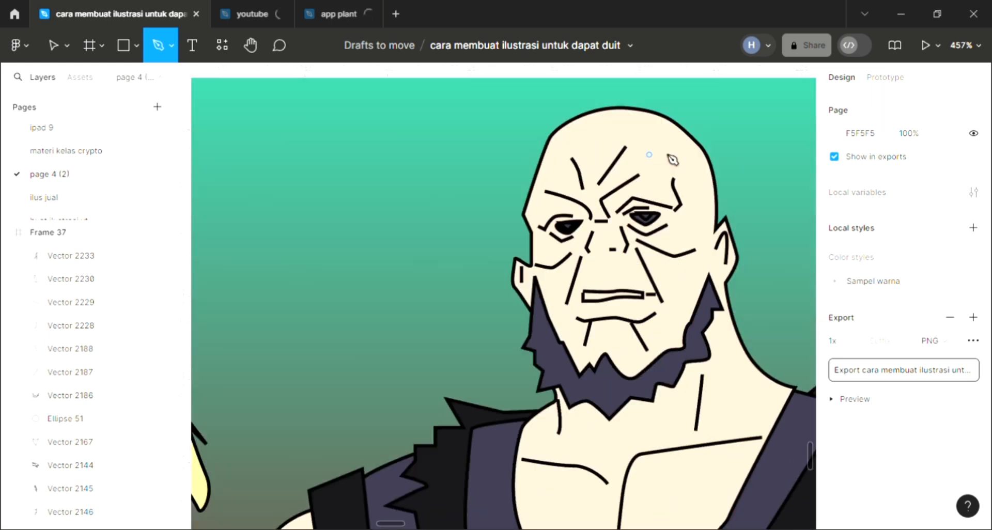
scroll(687, 198, "right", 2)
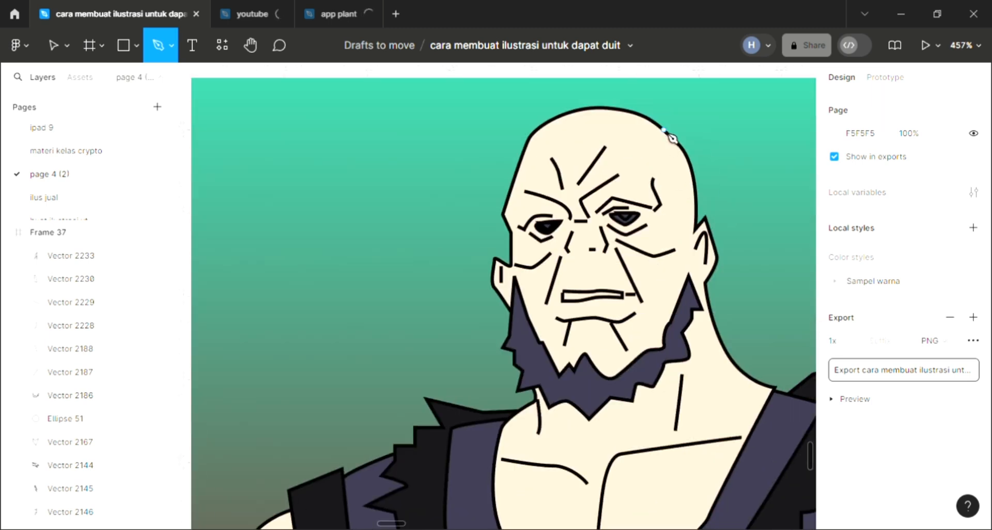
left_click_drag(653, 165, 659, 172)
left_click_drag(676, 206, 675, 281)
left_click_drag(631, 342, 545, 413)
left_click_drag(581, 469, 675, 434)
left_click(732, 469)
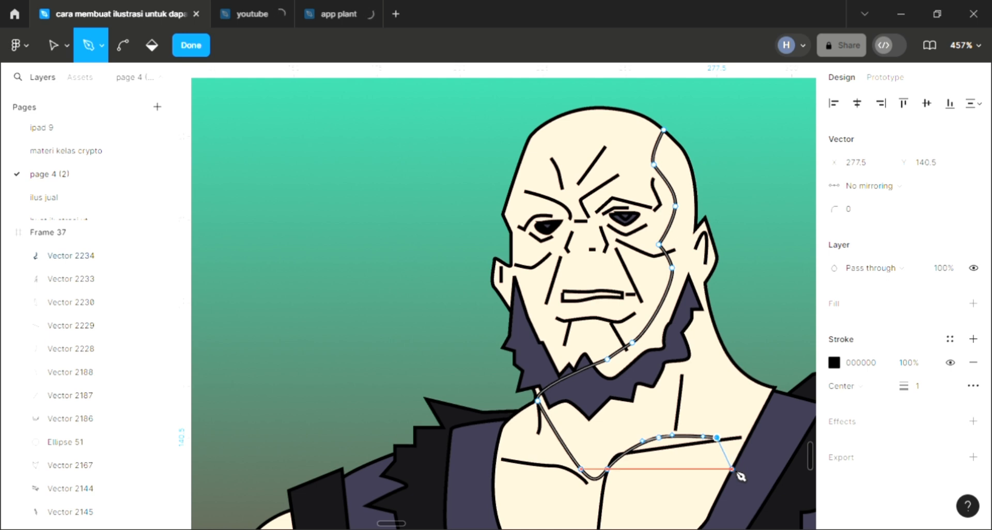
Step: Close the shadow path along the collar, neck, outer ear and back of the skull, giving a shape about 70.6 × 105
left_click(771, 387)
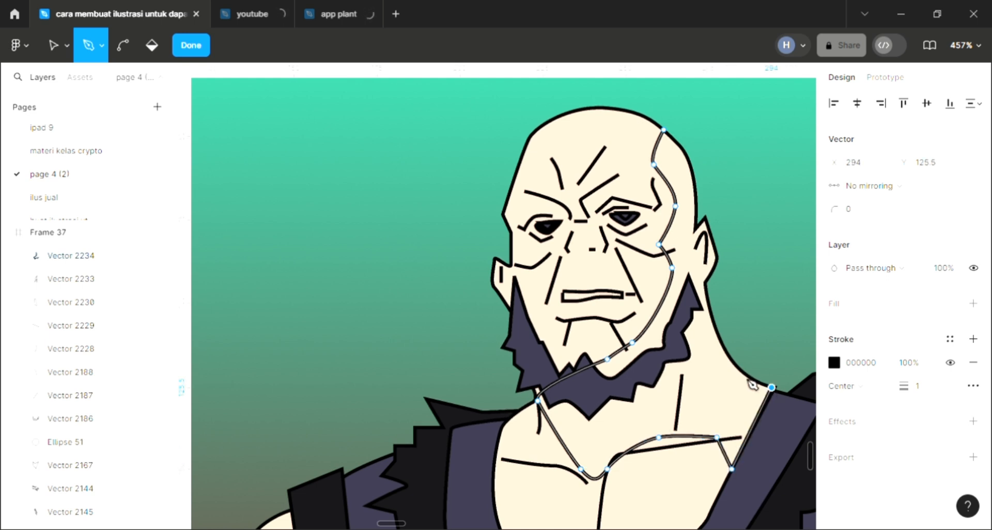
left_click_drag(731, 359, 721, 344)
left_click(703, 283)
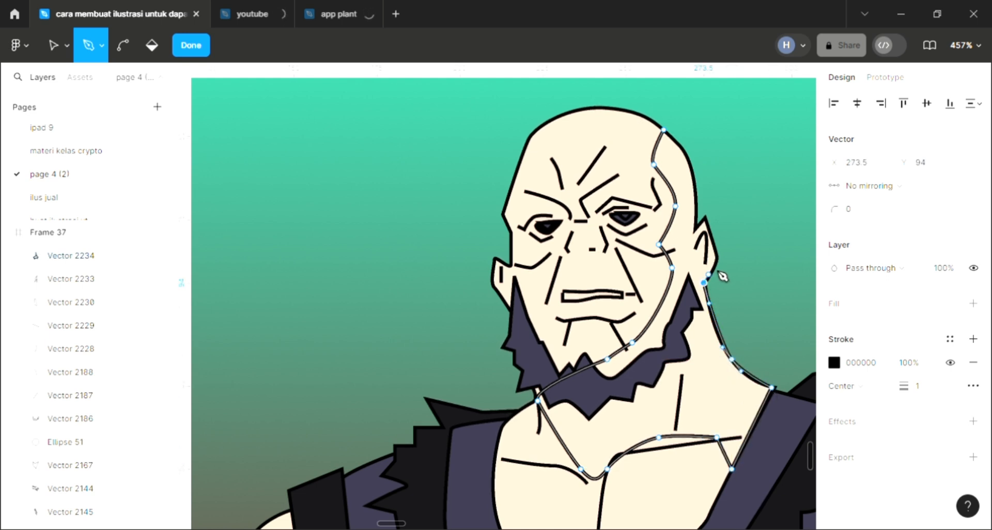
left_click(716, 257)
left_click(703, 217)
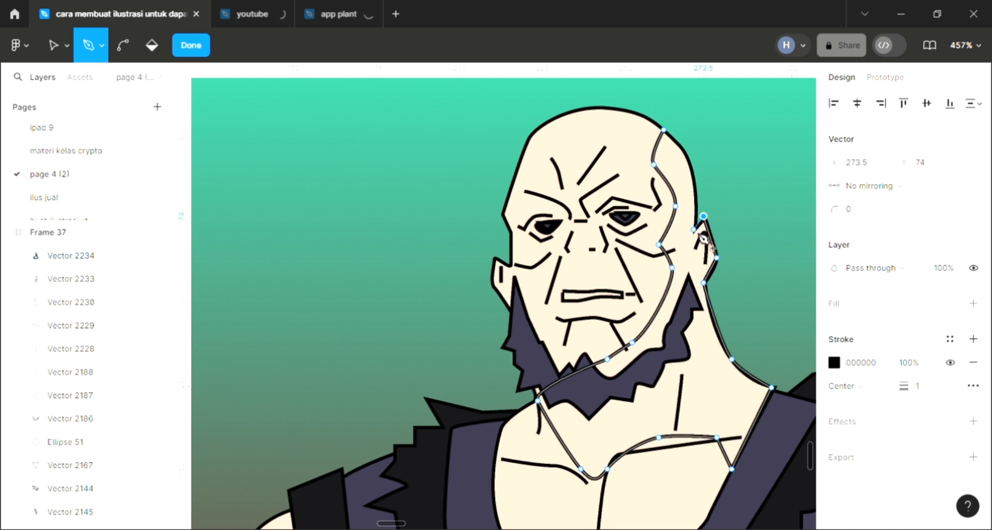
left_click(693, 229)
left_click_drag(663, 129, 623, 109)
key("Escape")
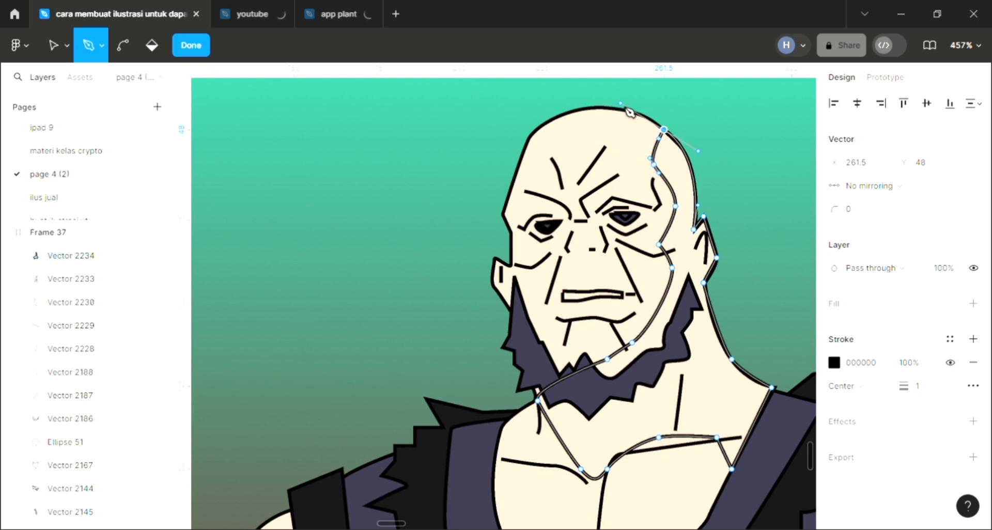
Step: Add a fill to the head-and-neck shadow and sample the garment's near-black 161418 as its colour
left_click(973, 304)
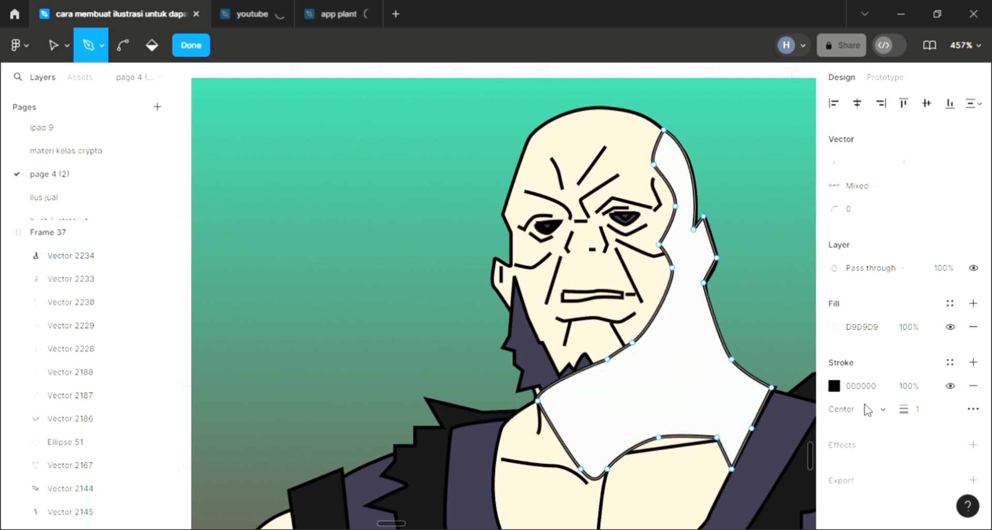
left_click(912, 387)
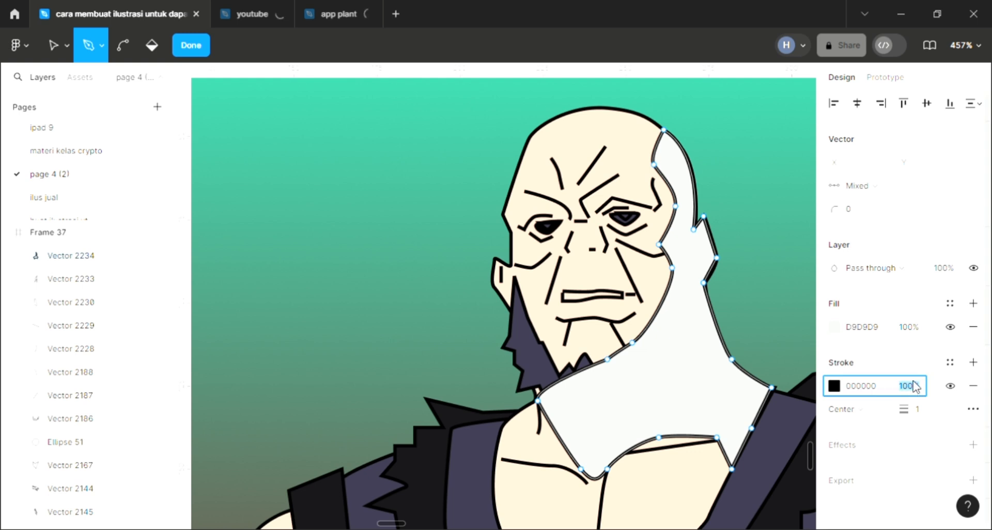
left_click(912, 327)
left_click(869, 328)
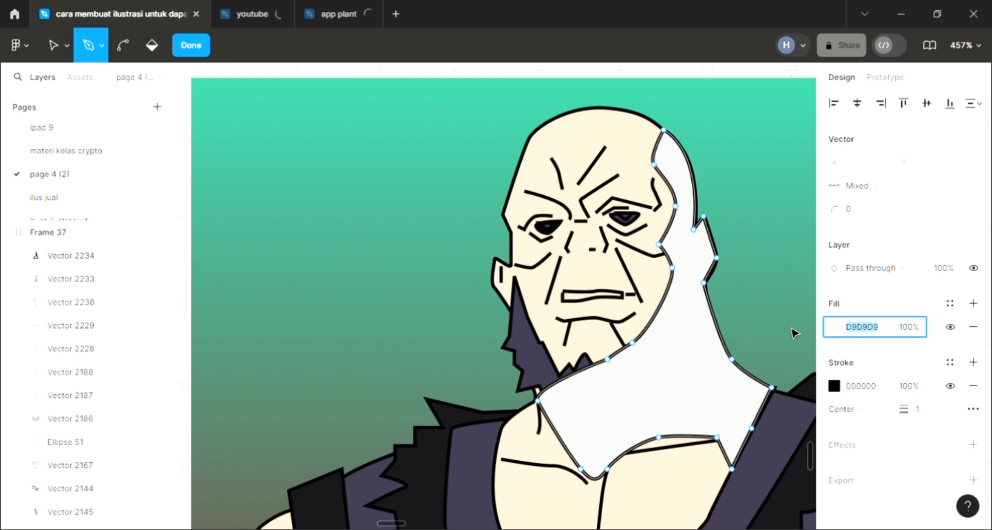
key("Escape")
key("Escape")
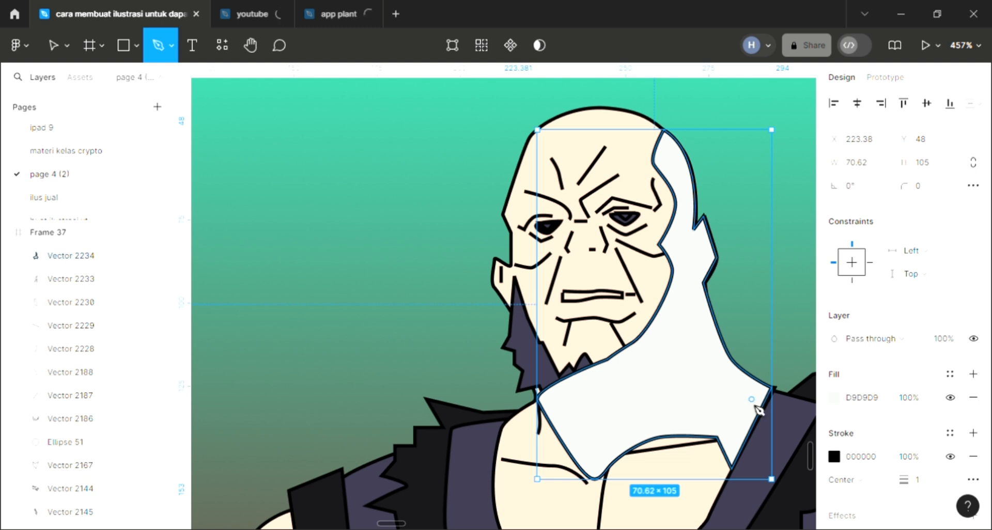
left_click(785, 509)
left_click(380, 275)
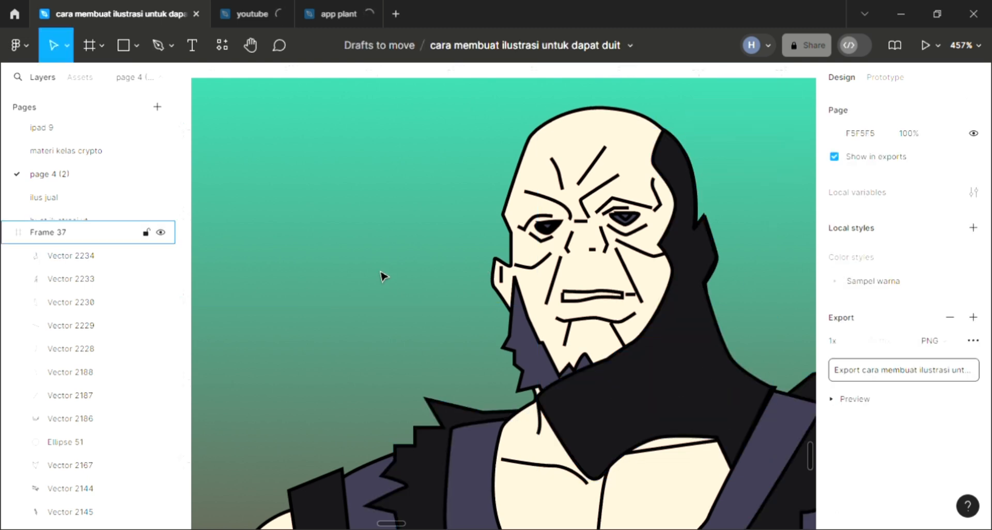
Step: Remove the outline stroke from the head-and-neck shadow and set its fill opacity to 80%
scroll(381, 275, "down", 2)
scroll(580, 350, "down", 1)
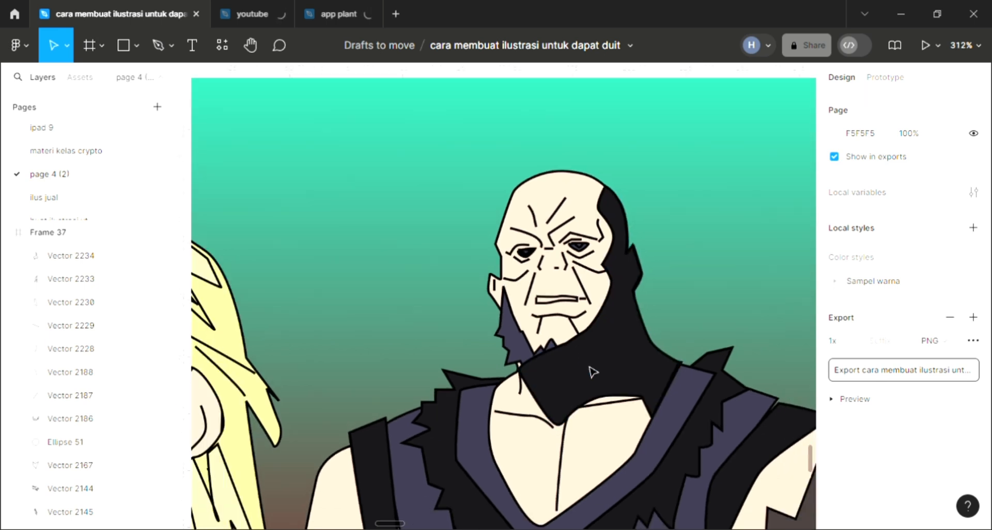
left_click(628, 383)
left_click(973, 456)
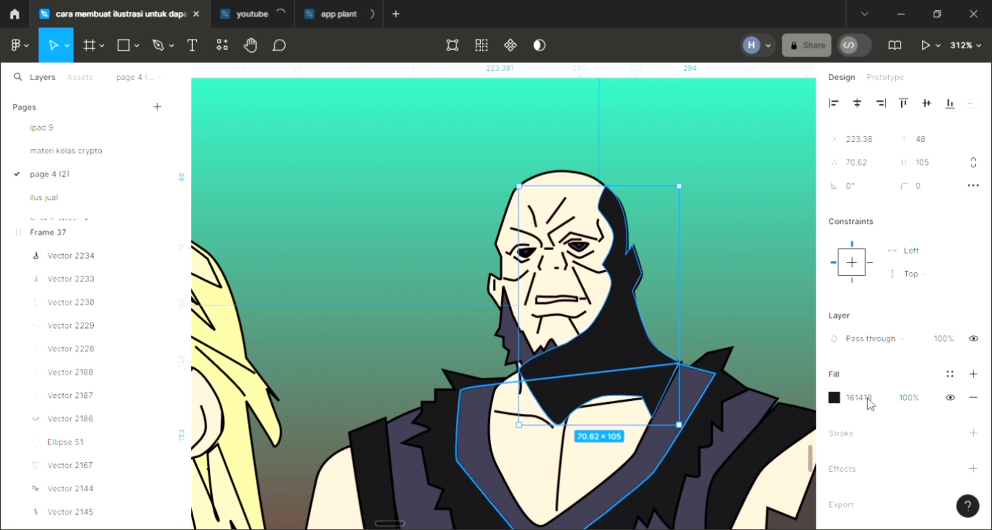
left_click(917, 398)
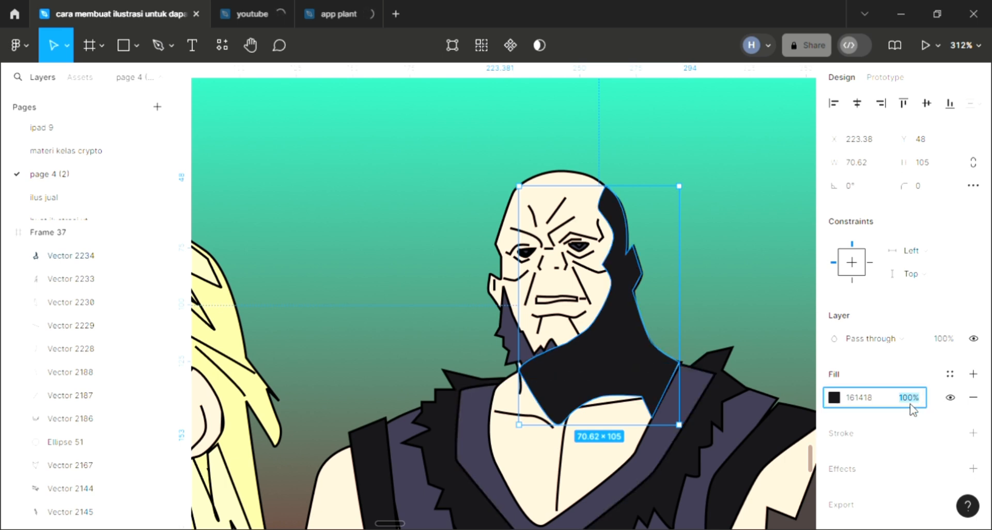
type("80")
key("Return")
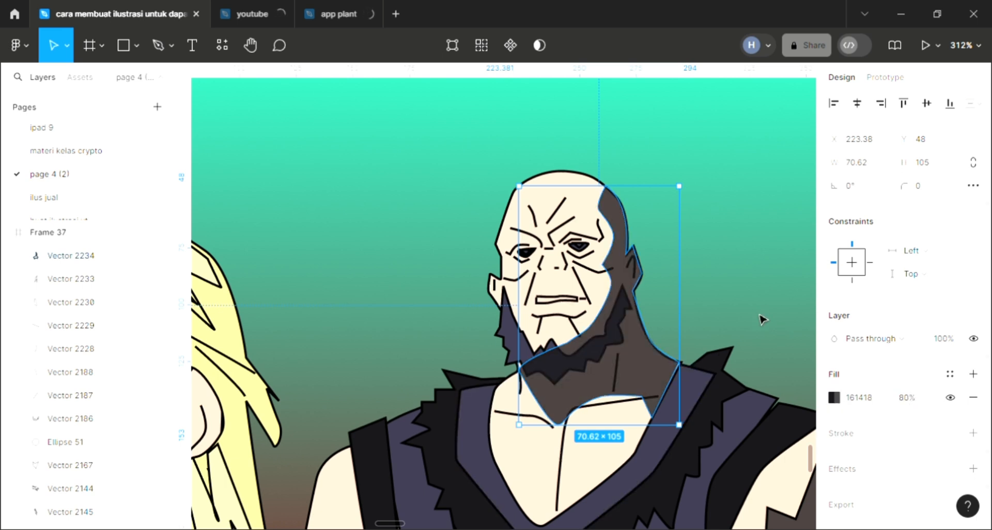
Step: Reduce the head-and-neck shadow's fill opacity to 70%
left_click(912, 397)
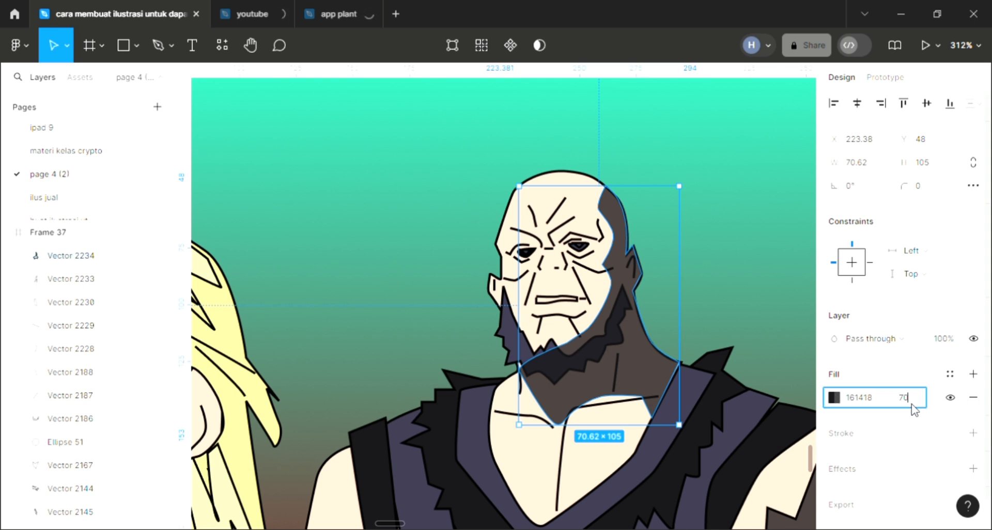
key("Return")
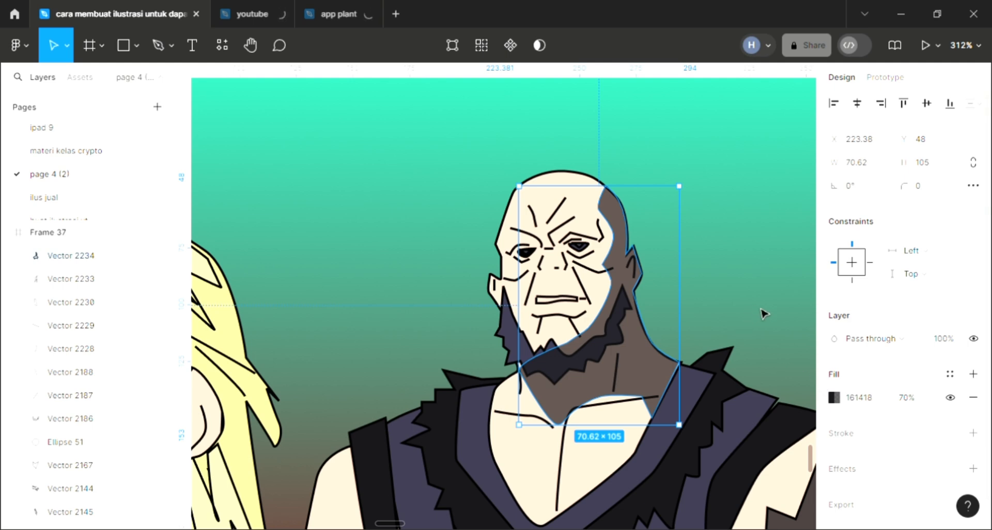
key("Escape")
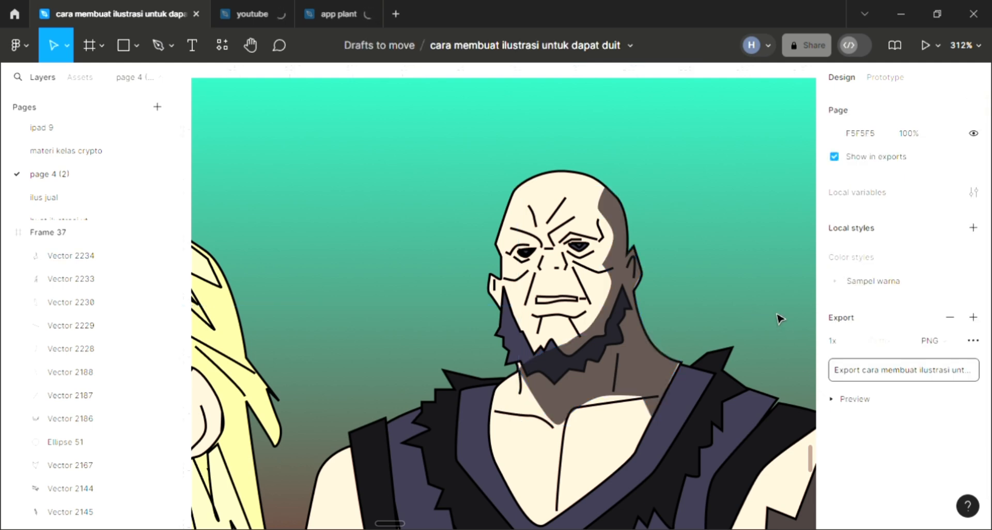
Step: Set the fill opacity of the bald man's head-and-neck shadow to 50%
scroll(779, 318, "down", 1)
scroll(612, 484, "down", 1)
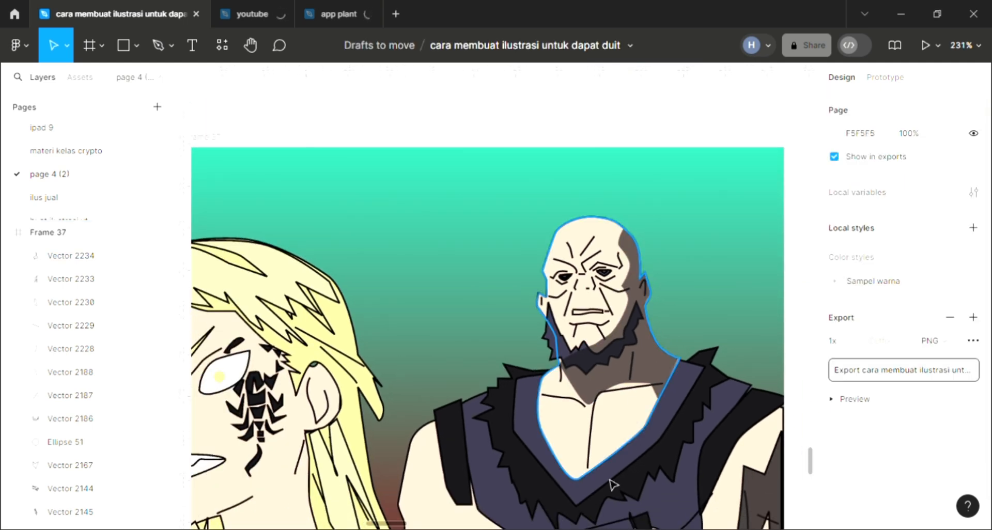
scroll(612, 484, "down", 2)
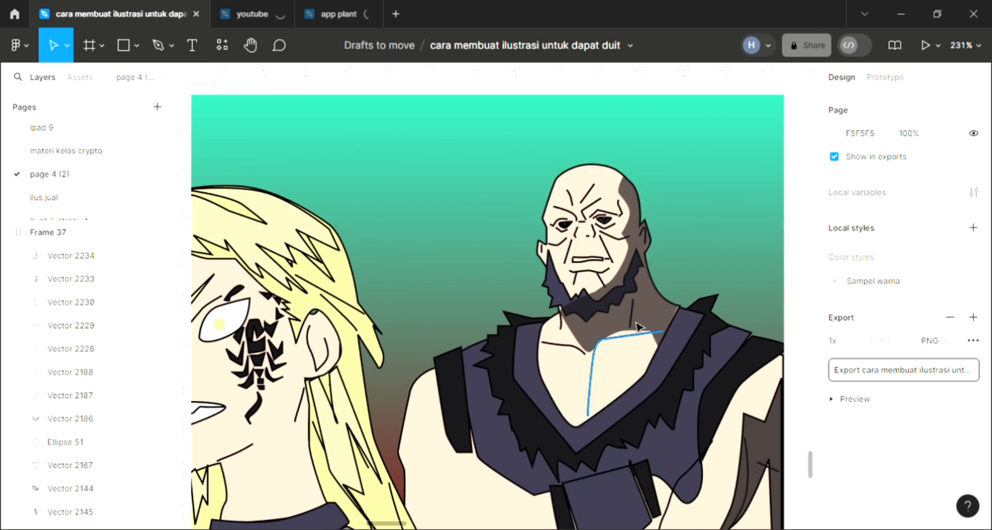
left_click(639, 327)
left_click(919, 396)
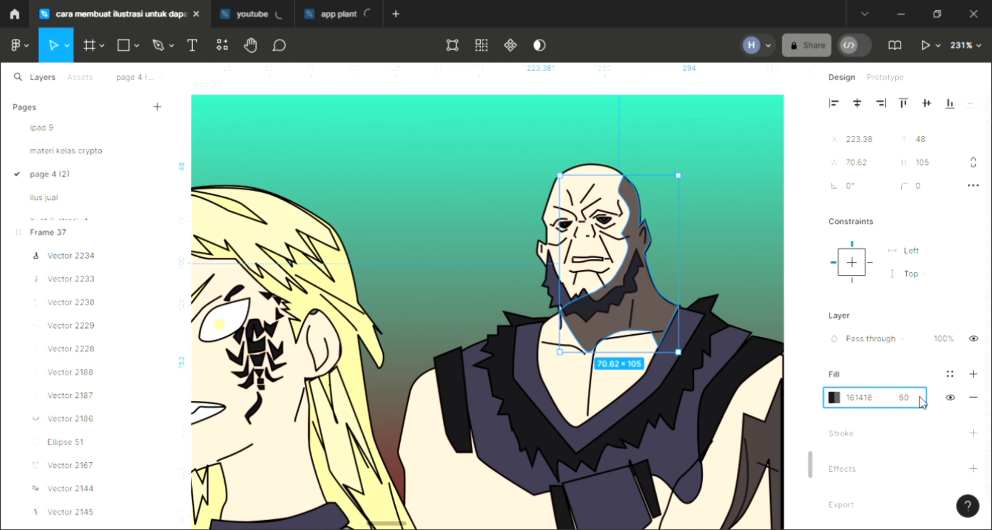
type("50")
key("Return")
left_click(722, 246)
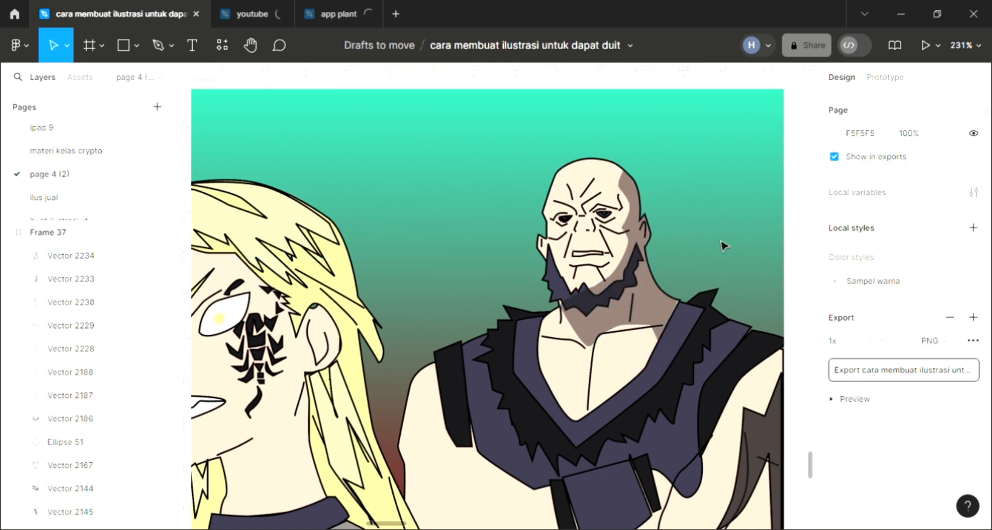
Step: Set the fill opacity of the jagged shadow on the bald man's outer arm to 50%
scroll(749, 310, "down", 2)
left_click(770, 391)
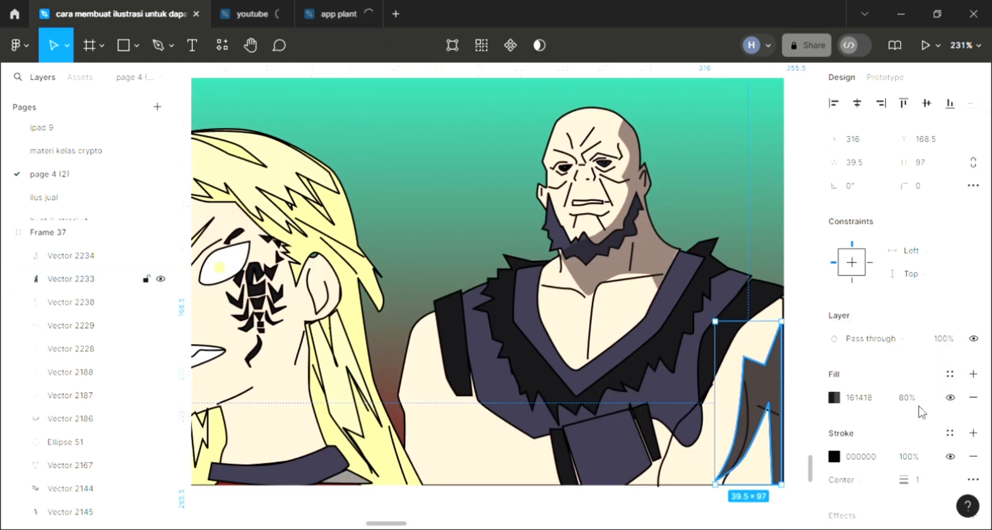
left_click(913, 399)
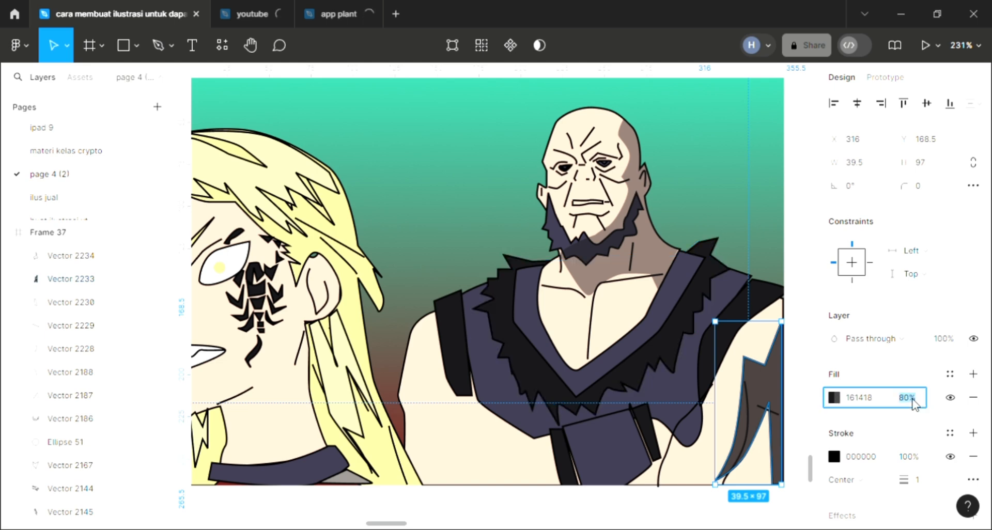
key("Return")
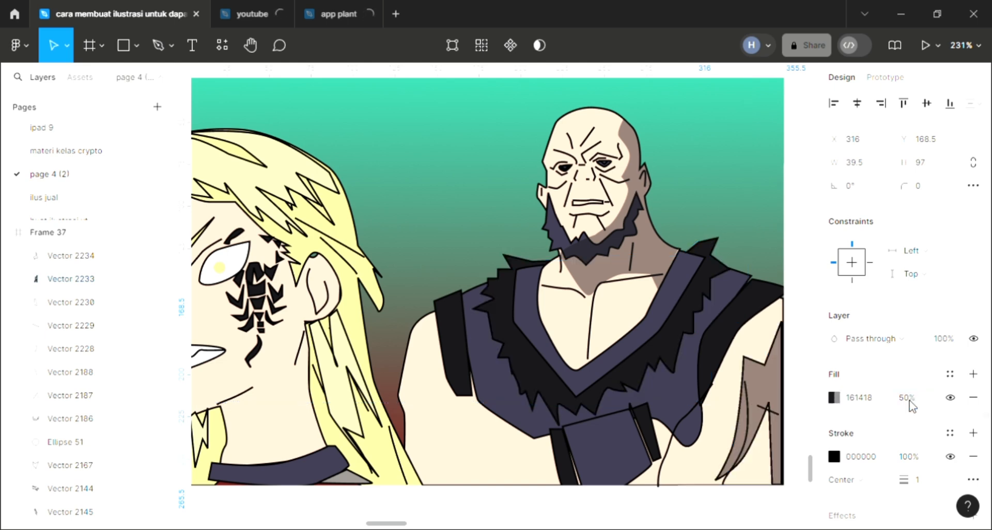
left_click(688, 205)
Step: Move the lower inner corner point of the bald man's black shoulder band slightly outward to meet the edge of his purple garment
scroll(688, 205, "left", 1)
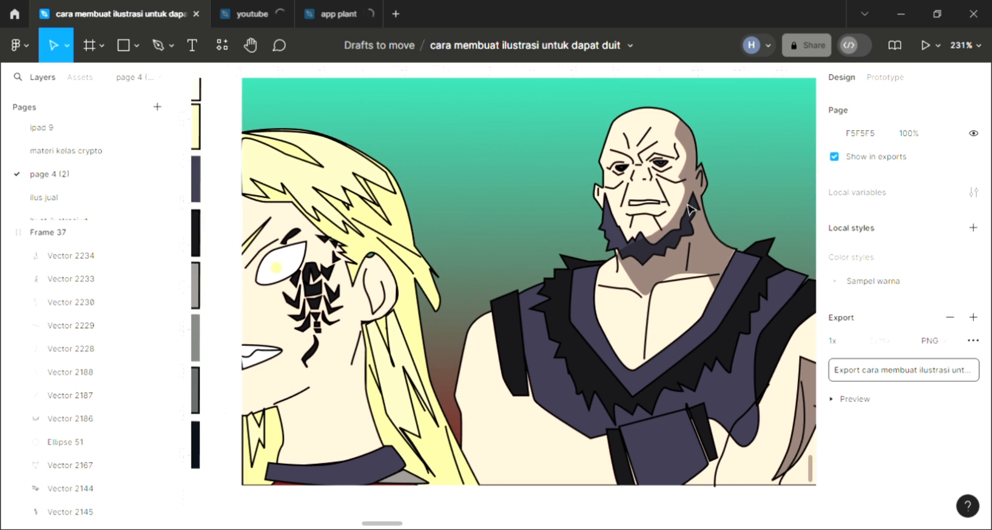
scroll(688, 206, "down", 1)
scroll(688, 206, "down", 1)
scroll(689, 207, "up", 3)
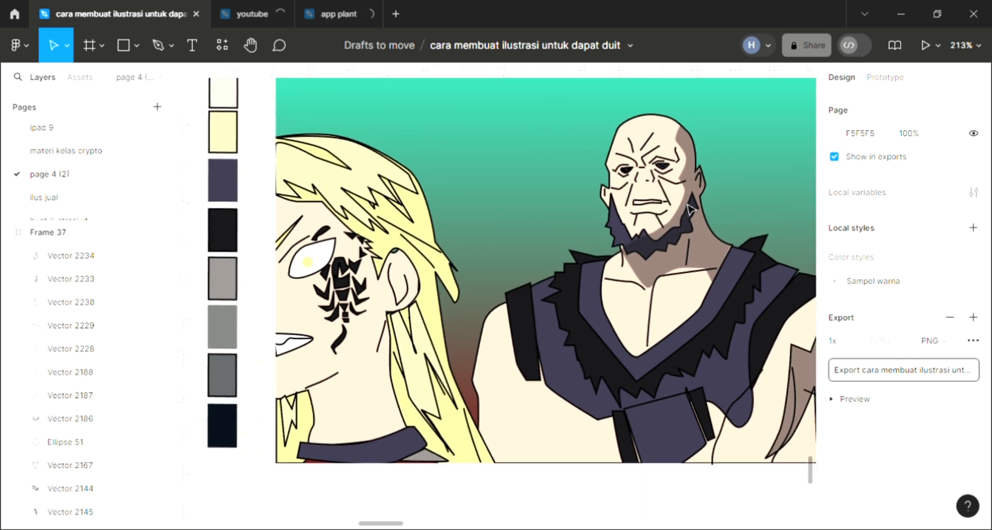
scroll(688, 208, "down", 2)
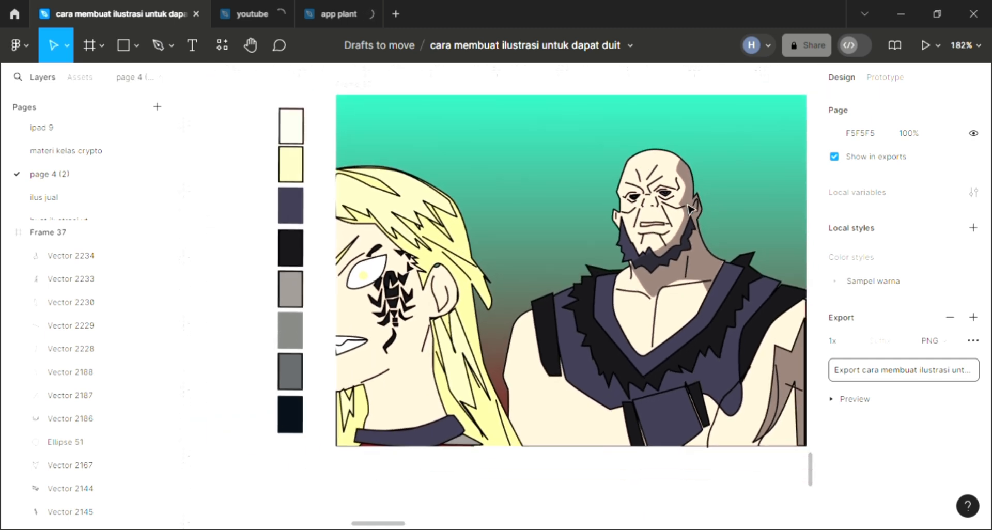
scroll(689, 209, "right", 1)
scroll(689, 209, "right", 1)
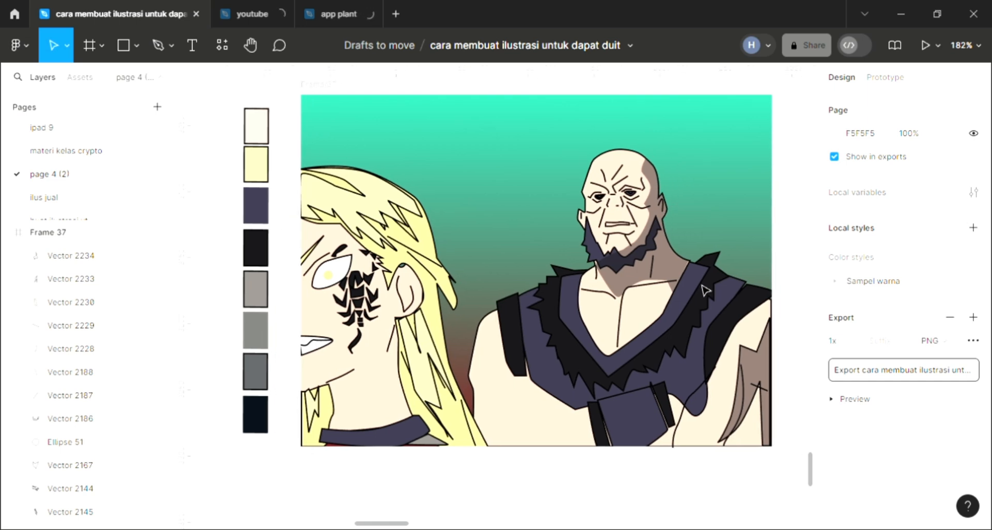
scroll(520, 391, "up", 1)
double_click(521, 391)
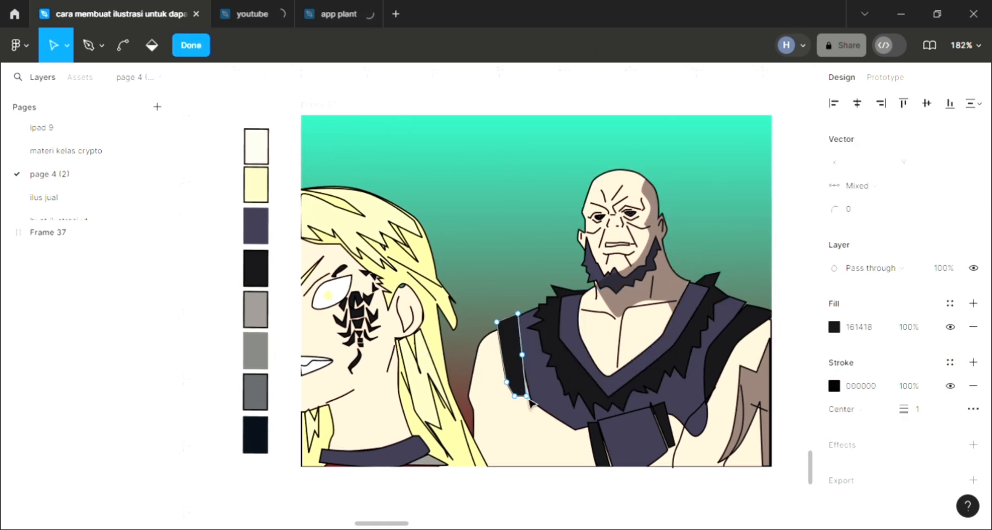
left_click_drag(527, 397, 536, 401)
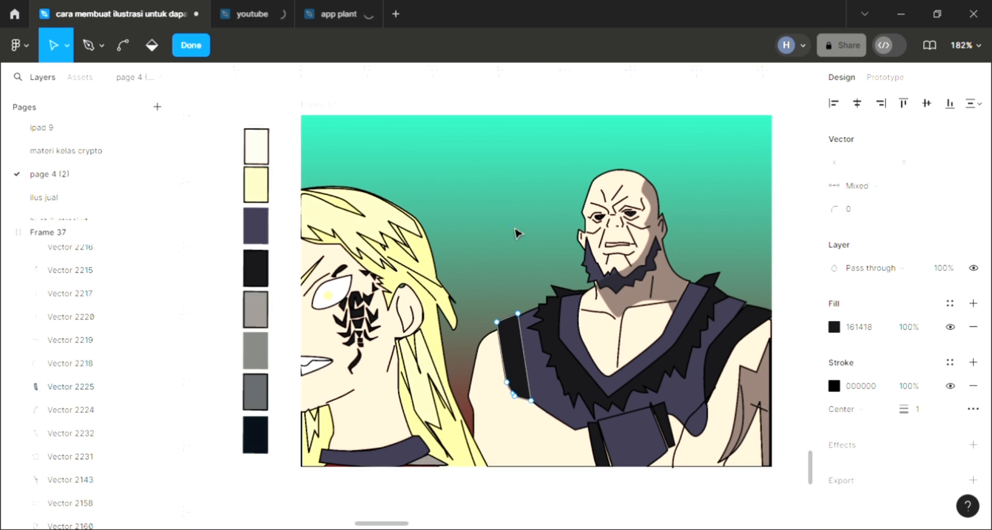
key("Escape")
key("Escape")
scroll(537, 273, "up", 3)
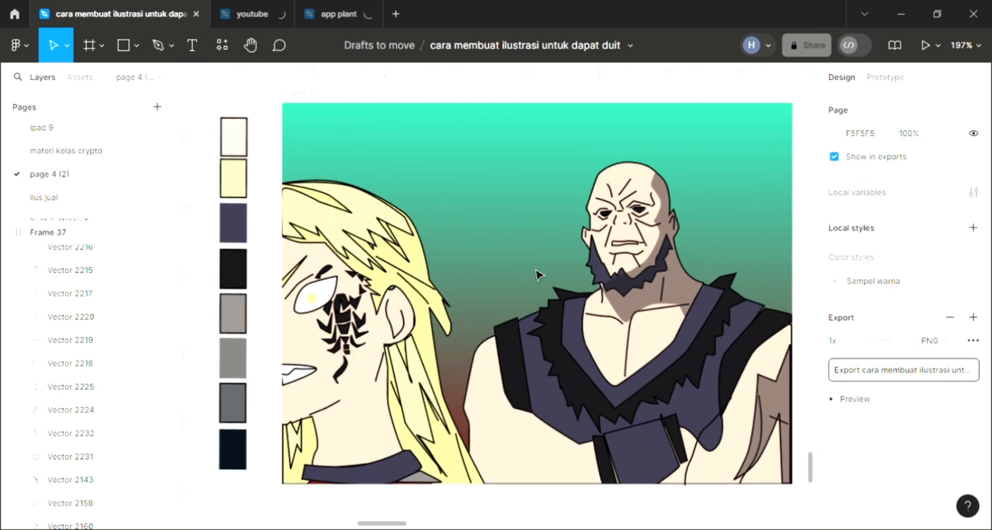